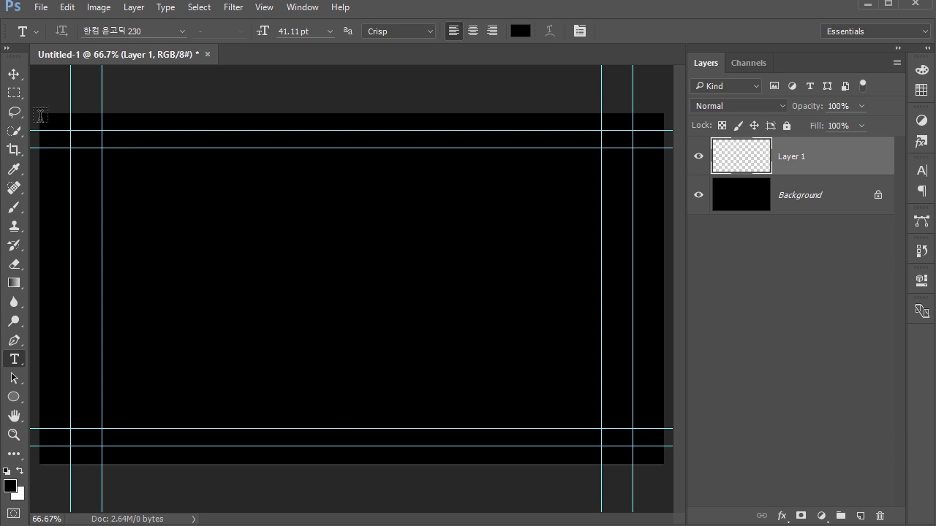
Make a large upright elliptical selection on Layer 1 and fill it with a white foreground colour for the body
{"action": "left_click", "coordinate": [13, 92]}
{"action": "left_click", "coordinate": [88, 107]}
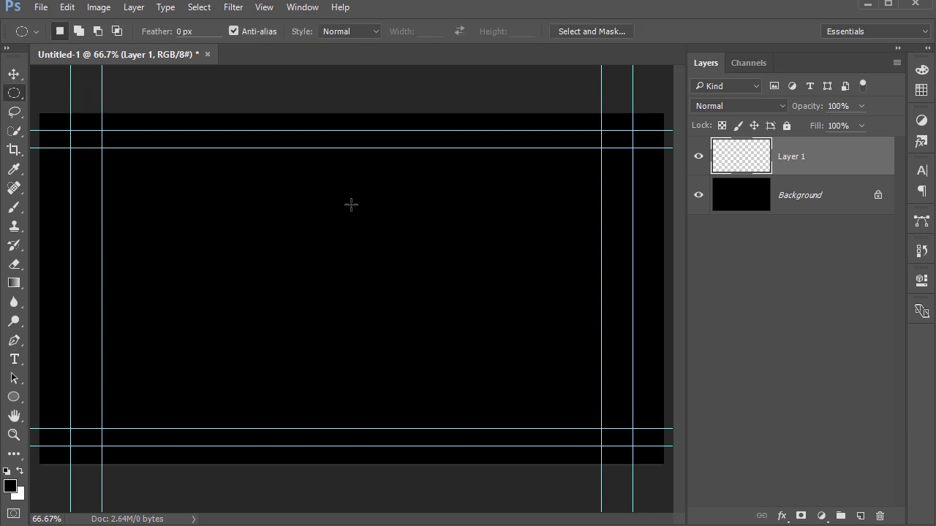
{"action": "left_click_drag", "start_coordinate": [340, 193], "coordinate": [514, 401]}
{"action": "left_click", "coordinate": [23, 471]}
{"action": "left_click", "coordinate": [67, 7]}
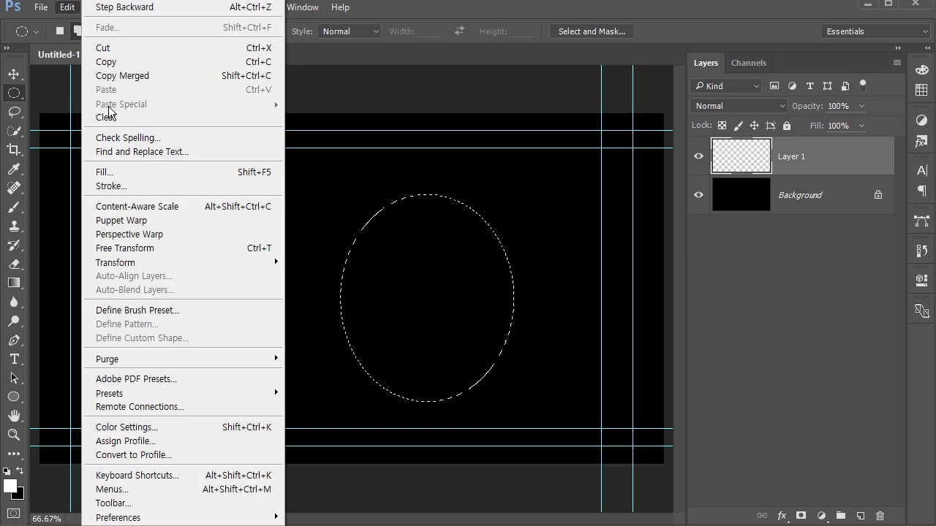
{"action": "left_click", "coordinate": [168, 172]}
{"action": "key", "text": "Return"}
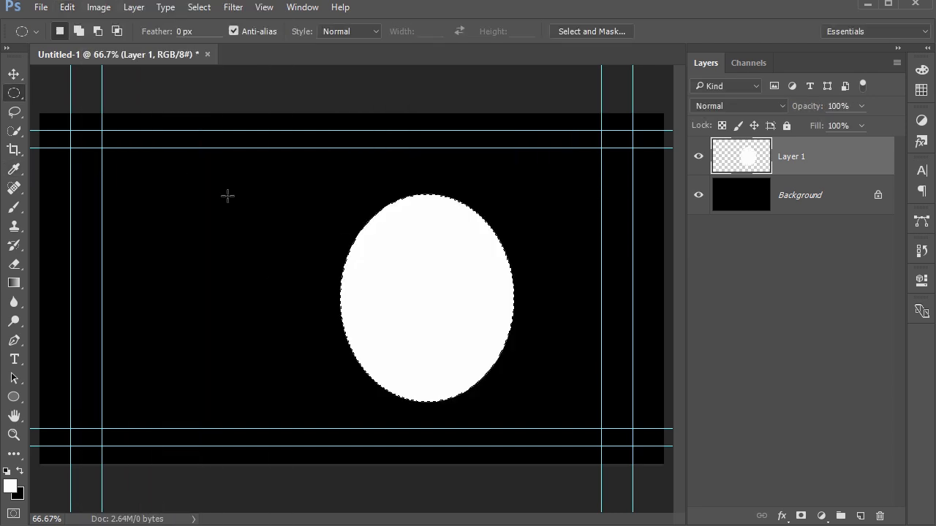
Move the white body oval to the centre of the canvas
{"action": "key", "text": "v"}
{"action": "left_click_drag", "start_coordinate": [437, 313], "coordinate": [360, 297]}
{"action": "key", "text": "m"}
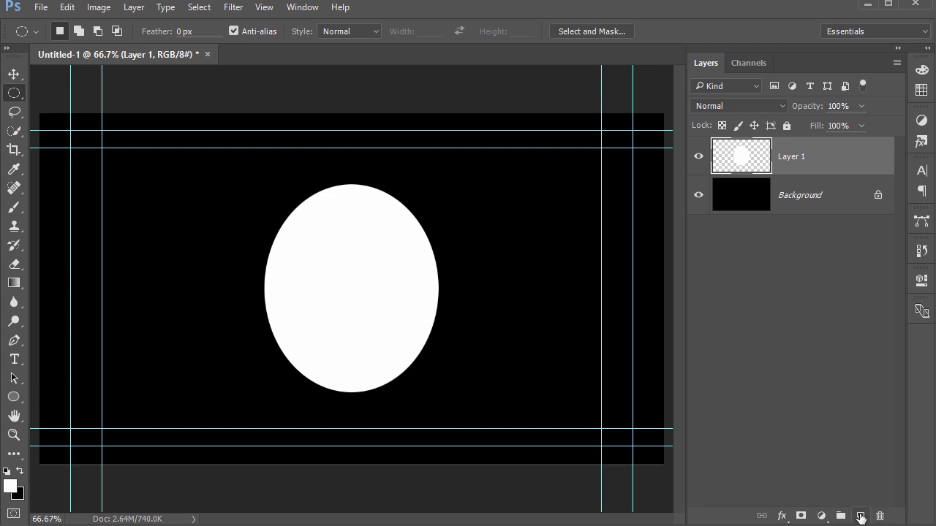
On a new layer, create a tall narrow white ellipse for an arm and place it against the body's left edge
{"action": "left_click", "coordinate": [861, 516]}
{"action": "left_click_drag", "start_coordinate": [237, 234], "coordinate": [193, 386]}
{"action": "key", "text": "shift+F5"}
{"action": "key", "text": "Return"}
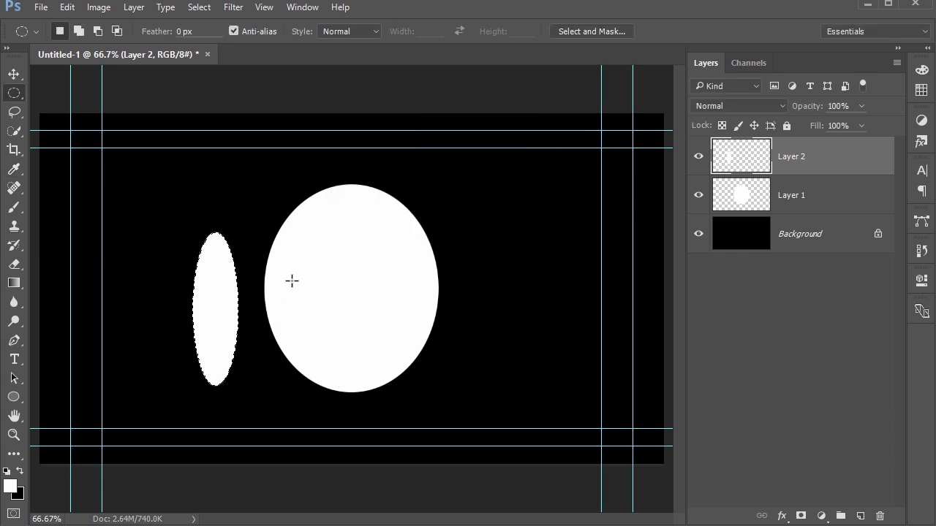
{"action": "key", "text": "ctrl+d"}
{"action": "key", "text": "v"}
{"action": "left_click_drag", "start_coordinate": [209, 288], "coordinate": [240, 287]}
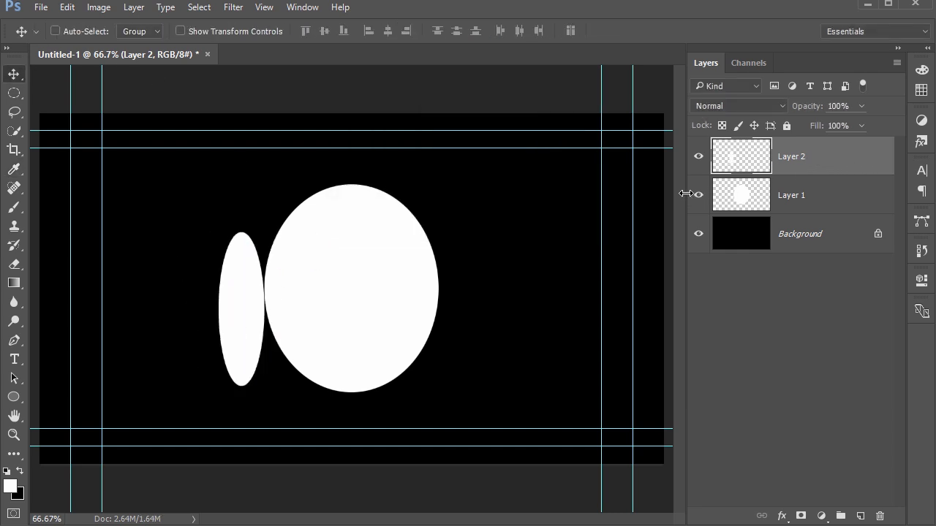
Duplicate the arm on Layer 2 and move the copy horizontally to the body's right edge
{"action": "left_click_drag", "start_coordinate": [685, 193], "coordinate": [717, 192]}
{"action": "left_click_drag", "start_coordinate": [841, 163], "coordinate": [861, 516]}
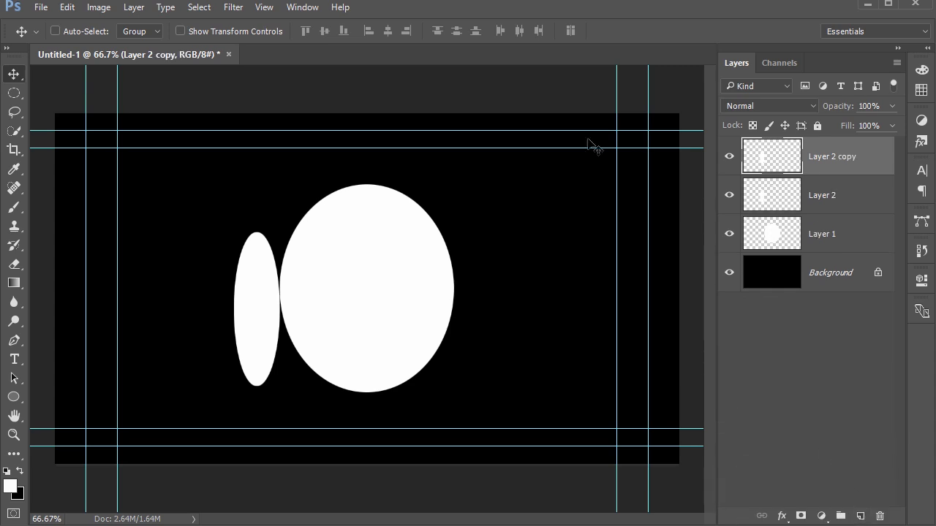
{"action": "left_click_drag", "start_coordinate": [254, 278], "coordinate": [465, 278]}
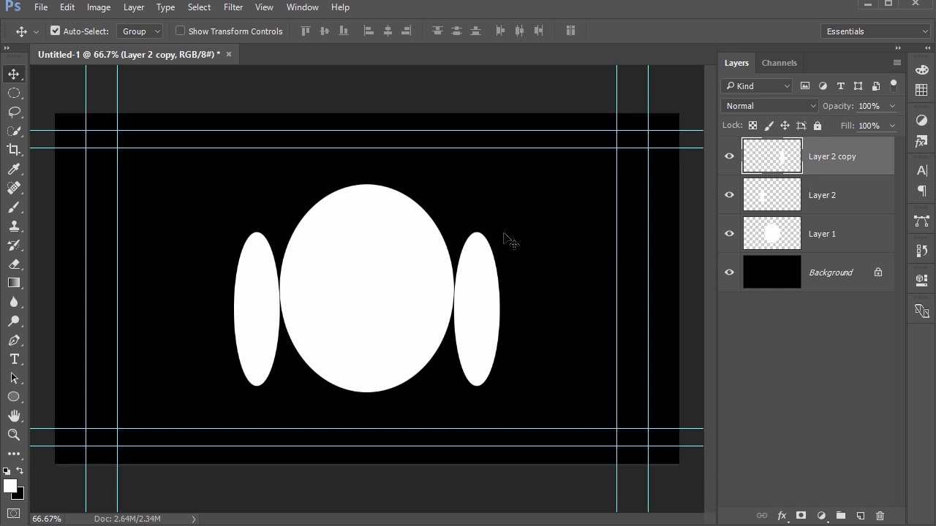
Rotate the right arm about -19.39° and shift it inward so its upper end overlaps the body
{"action": "key", "text": "ctrl"}
{"action": "key", "text": "ctrl+t"}
{"action": "left_click_drag", "start_coordinate": [510, 226], "coordinate": [480, 219]}
{"action": "mouse_move", "coordinate": [466, 262]}
{"action": "left_mouse_down"}
{"action": "mouse_move", "coordinate": [454, 242]}
{"action": "mouse_move", "coordinate": [454, 253]}
{"action": "left_mouse_up"}
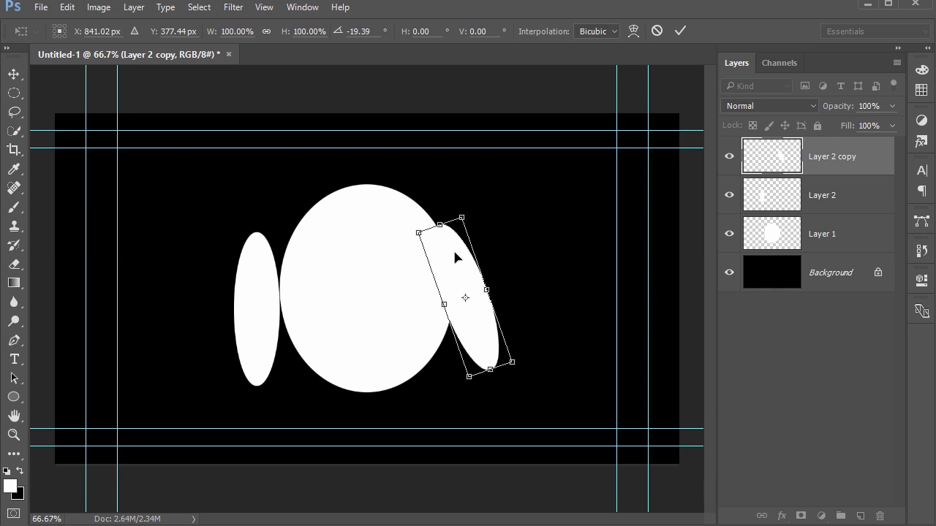
{"action": "key", "text": "Return"}
Rotate the left arm clockwise to mirror the right one and shift it inward so its upper end overlaps the body
{"action": "left_click", "coordinate": [822, 195]}
{"action": "key", "text": "ctrl+t"}
{"action": "left_click_drag", "start_coordinate": [225, 220], "coordinate": [257, 217]}
{"action": "left_click_drag", "start_coordinate": [262, 277], "coordinate": [269, 271]}
{"action": "key", "text": "Return"}
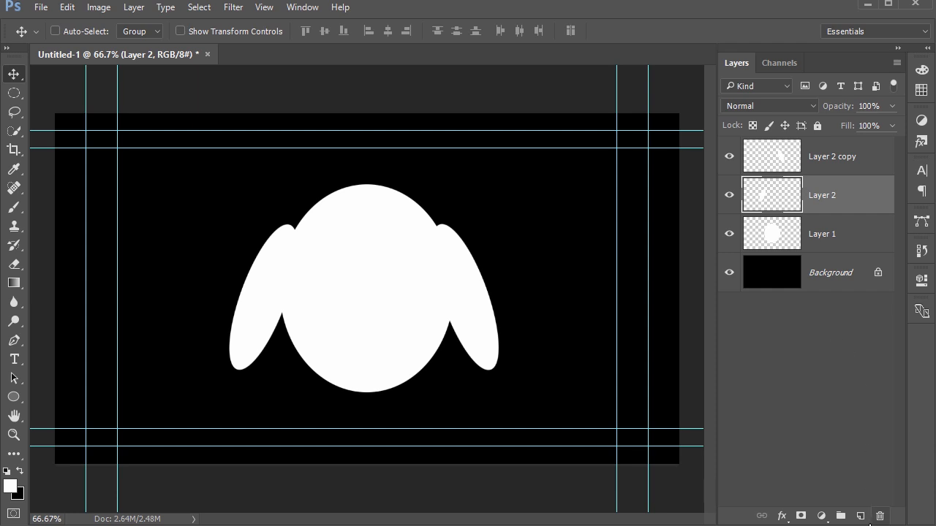
On a new layer, create a small white oval foot below the body, slightly left of its centre
{"action": "left_click", "coordinate": [861, 517]}
{"action": "key", "text": "m"}
{"action": "left_click_drag", "start_coordinate": [311, 375], "coordinate": [360, 436]}
{"action": "key", "text": "shift+F5"}
{"action": "key", "text": "Return"}
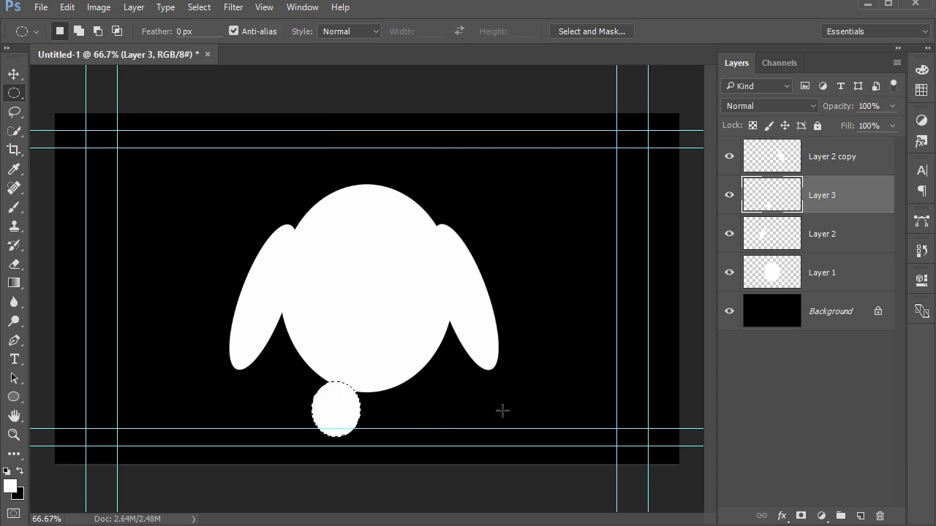
Duplicate the foot layer and position the two feet side by side, overlapping the body's lower edge
{"action": "left_click_drag", "start_coordinate": [838, 196], "coordinate": [860, 516]}
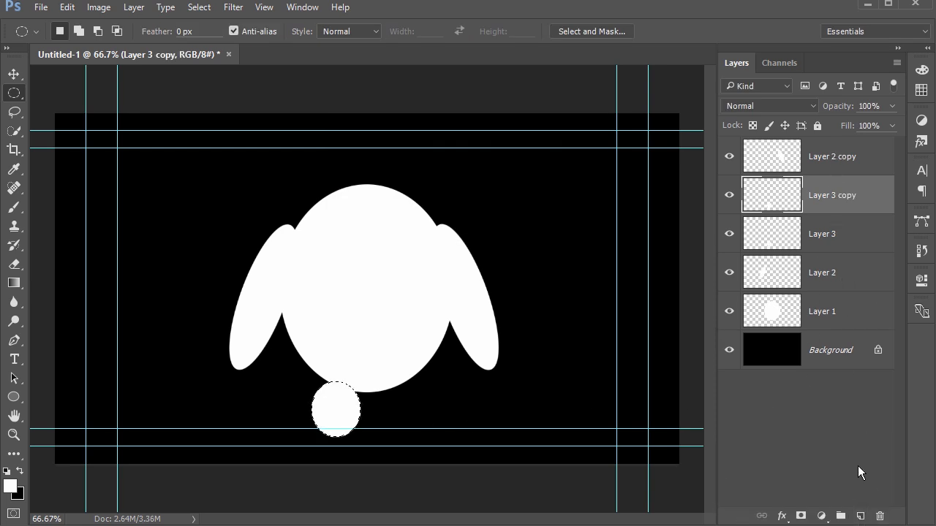
{"action": "key", "text": "ctrl+d"}
{"action": "key", "text": "v"}
{"action": "left_click_drag", "start_coordinate": [358, 410], "coordinate": [330, 405]}
{"action": "left_click", "coordinate": [820, 235]}
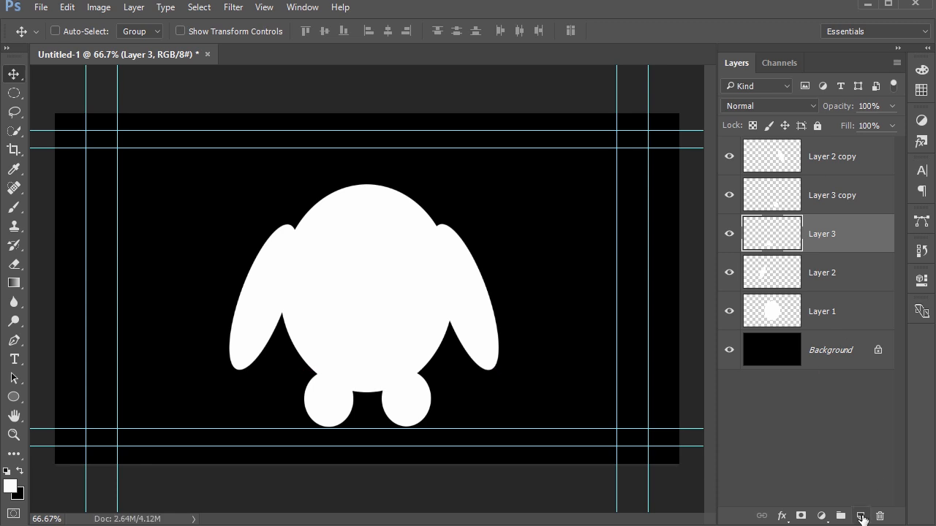
On a new layer, create a wide white oval head overlapping the top of the body and deselect it
{"action": "left_click", "coordinate": [861, 516]}
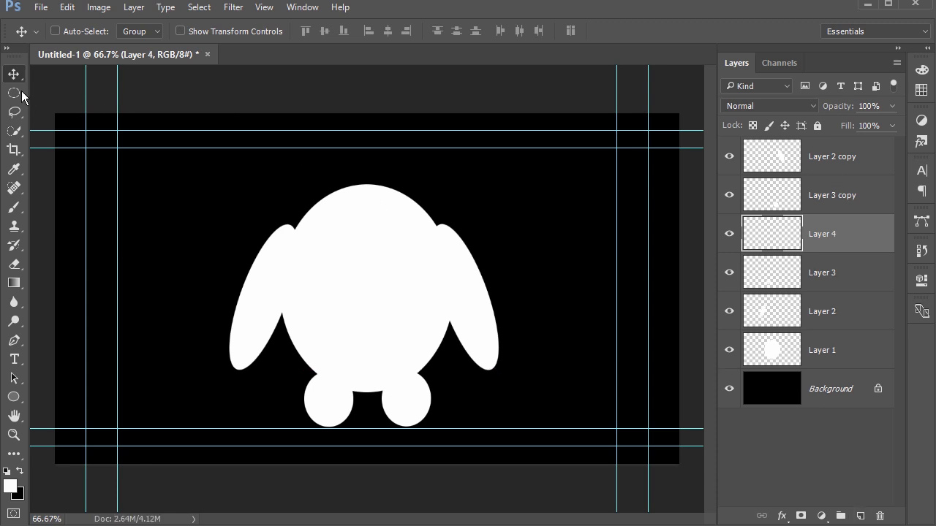
{"action": "key", "text": "m"}
{"action": "left_click_drag", "start_coordinate": [388, 151], "coordinate": [403, 163]}
{"action": "key", "text": "shift+F5"}
{"action": "key", "text": "Return"}
{"action": "key", "text": "ctrl+d"}
{"action": "key", "text": "v"}
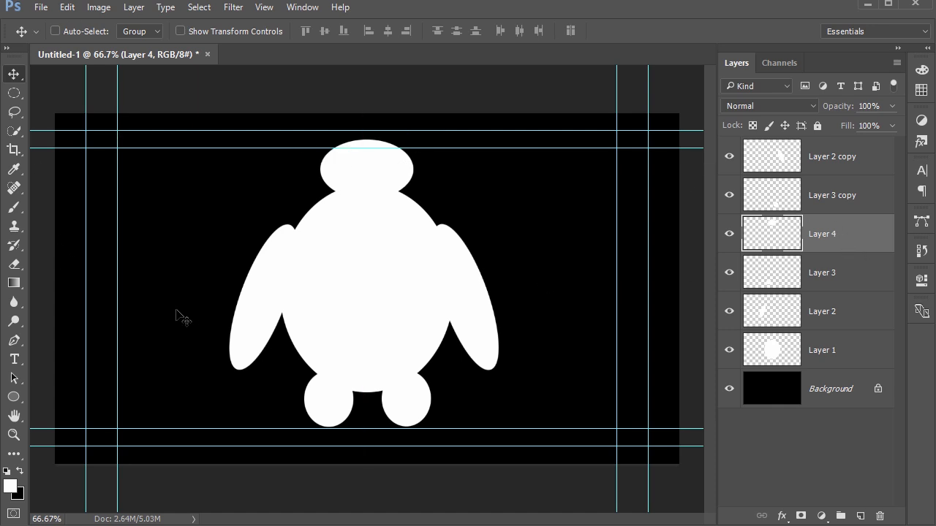
On a new layer, create a small black circular eye on the head and duplicate it to form a level pair
{"action": "left_click", "coordinate": [19, 471]}
{"action": "left_click", "coordinate": [13, 93]}
{"action": "left_click_drag", "start_coordinate": [343, 162], "coordinate": [353, 172]}
{"action": "left_click", "coordinate": [861, 516]}
{"action": "key", "text": "shift+BackSpace"}
{"action": "key", "text": "Return"}
{"action": "key", "text": "v"}
{"action": "mouse_move", "coordinate": [351, 169]}
{"action": "left_mouse_down"}
{"action": "mouse_move", "coordinate": [389, 169]}
{"action": "mouse_move", "coordinate": [345, 169]}
{"action": "left_mouse_up"}
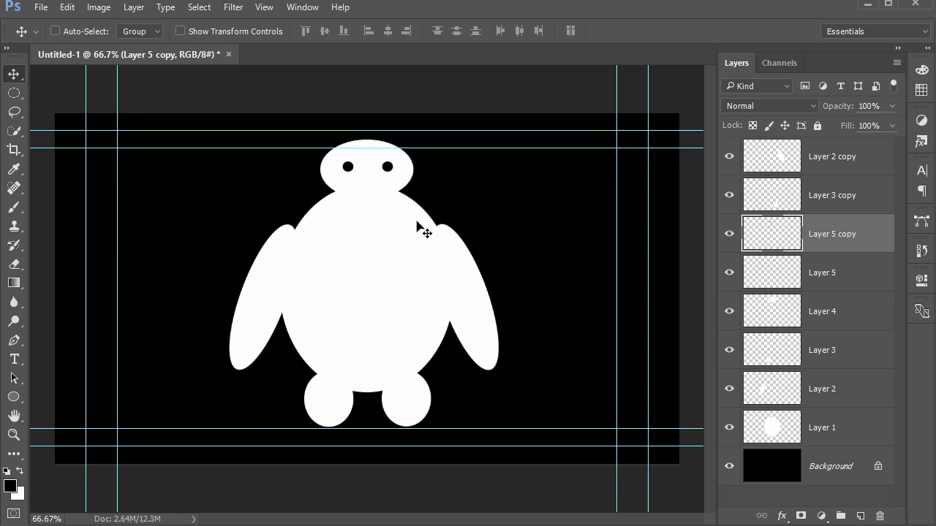
Merge the two eye layers, Layer 5 and Layer 5 copy, into one layer
{"action": "left_click", "coordinate": [828, 278], "text": "shift"}
{"action": "right_click", "coordinate": [851, 229]}
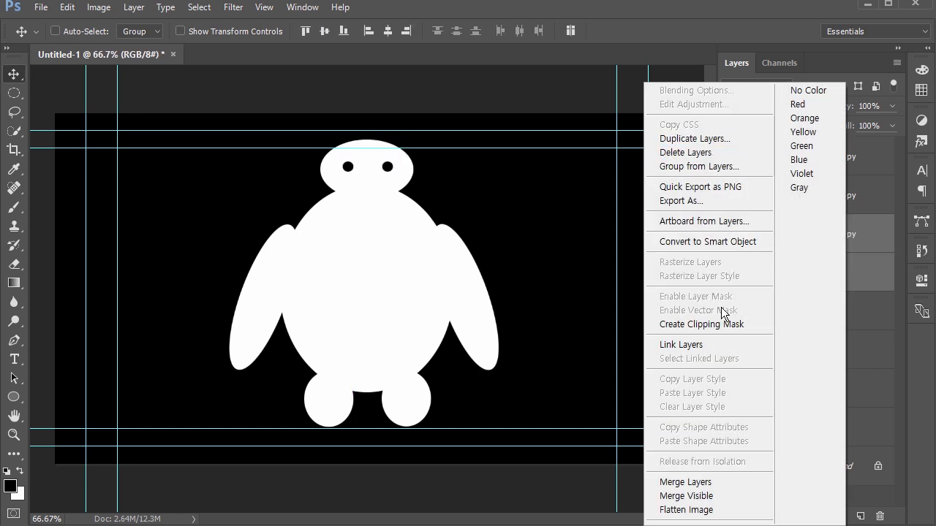
{"action": "left_click", "coordinate": [702, 481]}
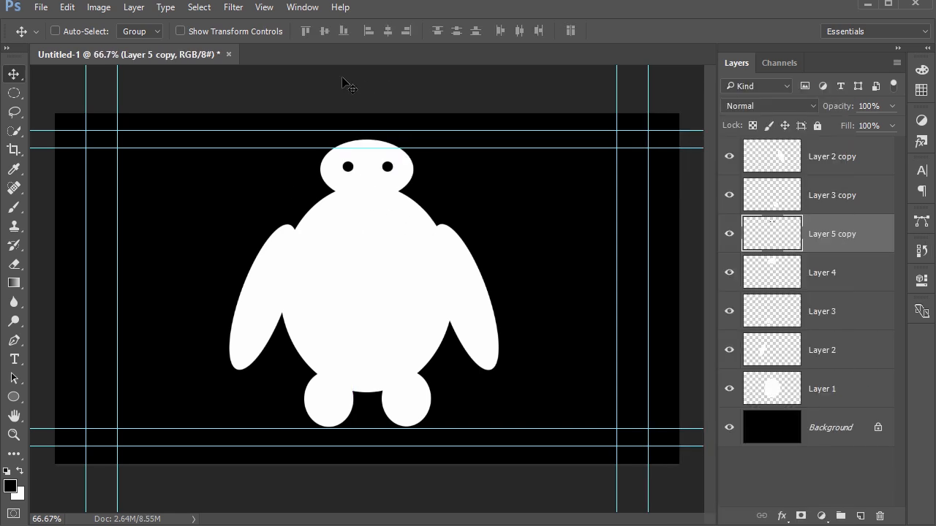
Fill a thin rectangular selection between the eyes with black to connect them, and shift the eyes slightly down
{"action": "right_click", "coordinate": [14, 93]}
{"action": "left_click", "coordinate": [83, 94]}
{"action": "left_click_drag", "start_coordinate": [349, 166], "coordinate": [388, 166]}
{"action": "key", "text": "shift+BackSpace"}
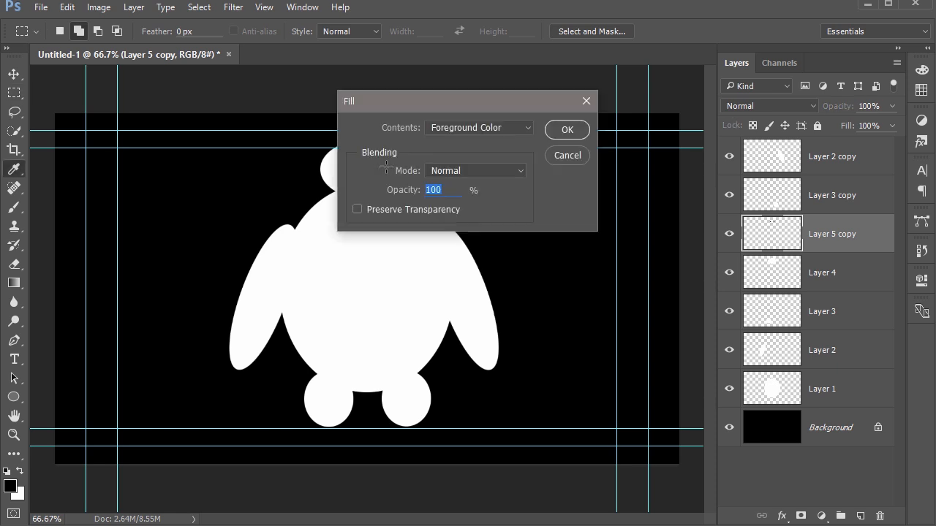
{"action": "key", "text": "Return"}
{"action": "key", "text": "shift+m"}
{"action": "key", "text": "v"}
{"action": "left_click_drag", "start_coordinate": [370, 170], "coordinate": [370, 173]}
Merge the eyes layer with the head on Layer 4
{"action": "left_click", "coordinate": [830, 274]}
{"action": "left_click", "coordinate": [842, 235]}
{"action": "left_click", "coordinate": [848, 271], "text": "shift"}
{"action": "right_click", "coordinate": [850, 272]}
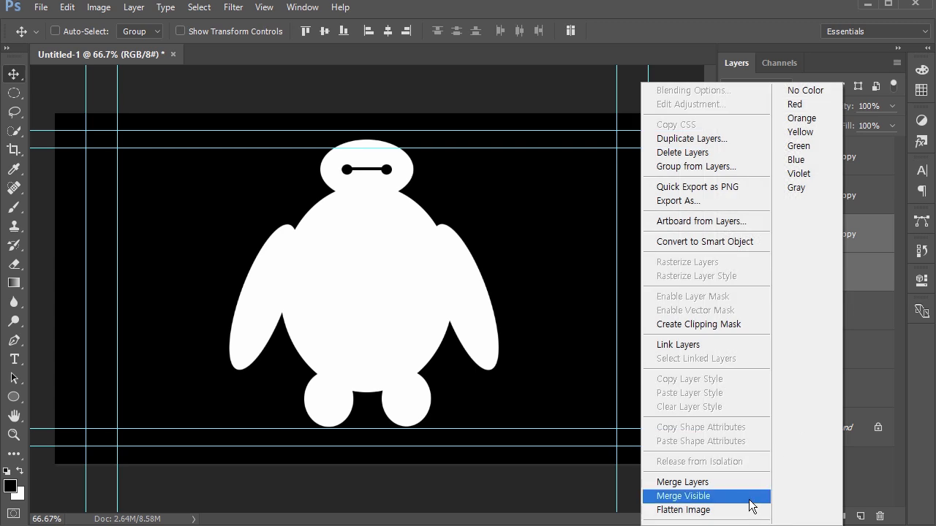
{"action": "left_click", "coordinate": [749, 479]}
Rename the merged head layer as 머리, Layer 1 as 몸 and Layer 2 as 왼팔
{"action": "double_click", "coordinate": [836, 235]}
{"action": "key", "text": "BackSpace"}
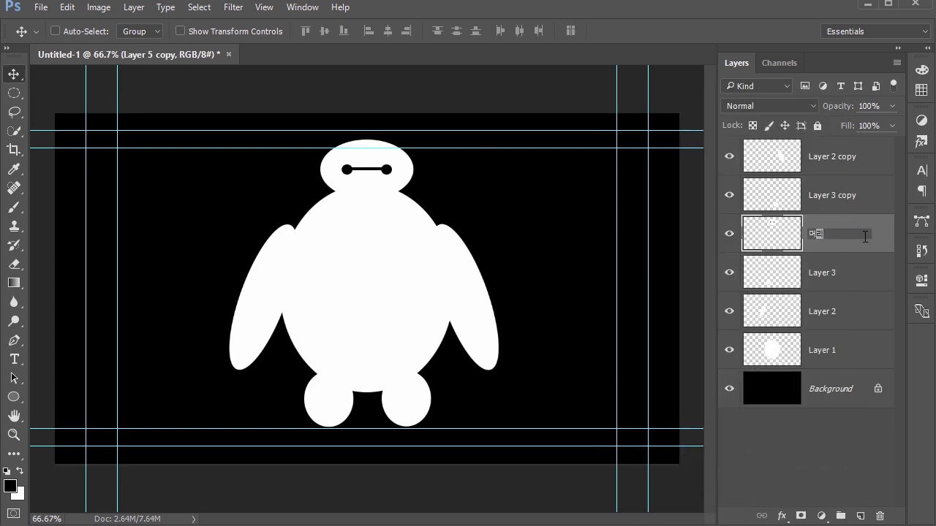
{"action": "left_click", "coordinate": [834, 353]}
{"action": "double_click", "coordinate": [827, 350]}
{"action": "type", "text": "몸"}
{"action": "key", "text": "Return"}
{"action": "double_click", "coordinate": [841, 311]}
{"action": "type", "text": "오른팔"}
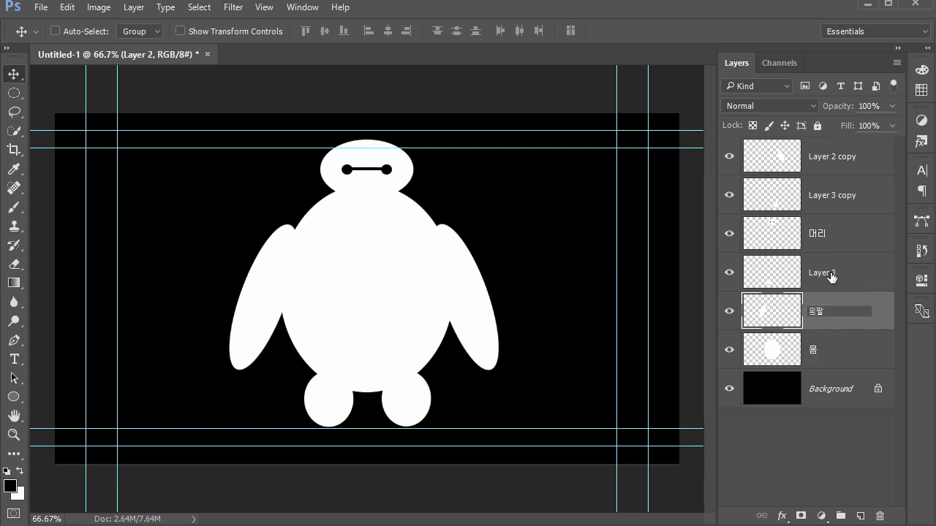
Rename Layer 3 as 오른팔
{"action": "double_click", "coordinate": [831, 276]}
{"action": "type", "text": "오"}
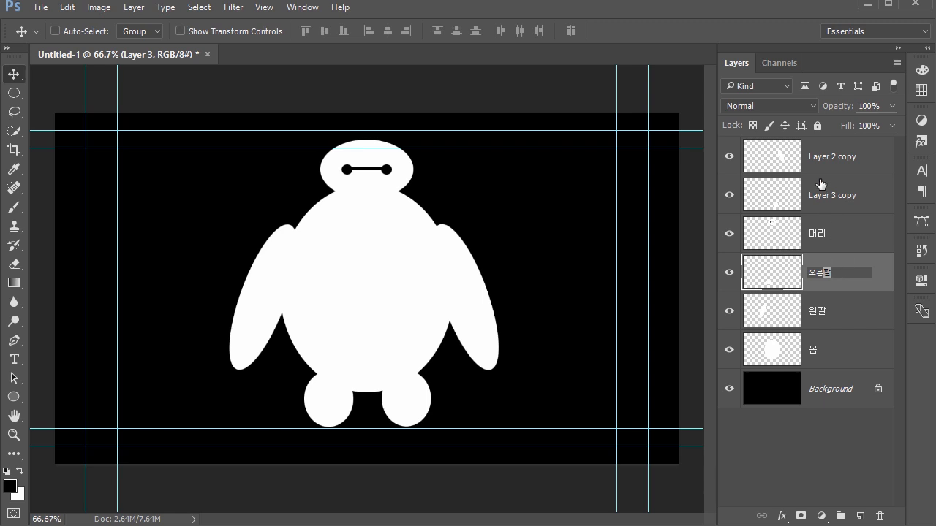
{"action": "type", "text": "른팔"}
Rename Layer 2 copy as 오른팔 and Layer 3 copy as 오른다리
{"action": "double_click", "coordinate": [837, 157]}
{"action": "type", "text": "오른"}
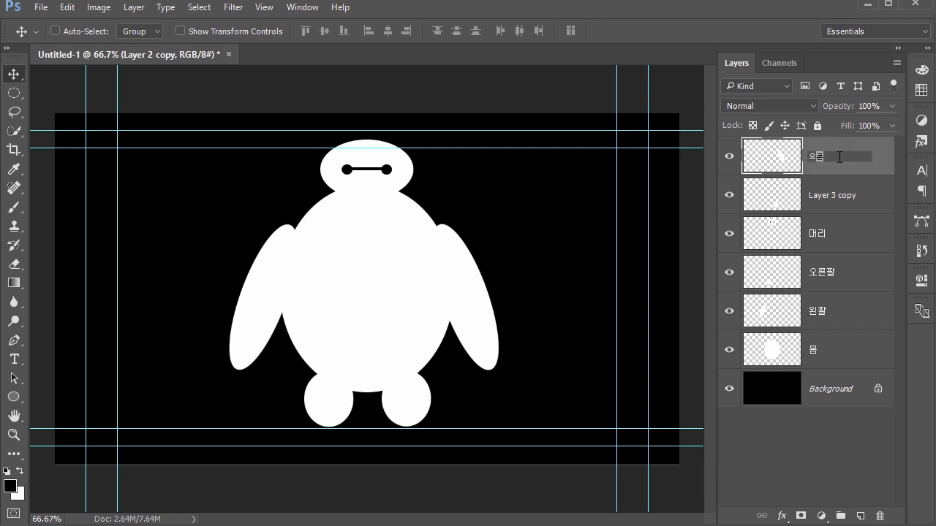
{"action": "type", "text": "팔"}
{"action": "key", "text": "Return"}
{"action": "double_click", "coordinate": [856, 196]}
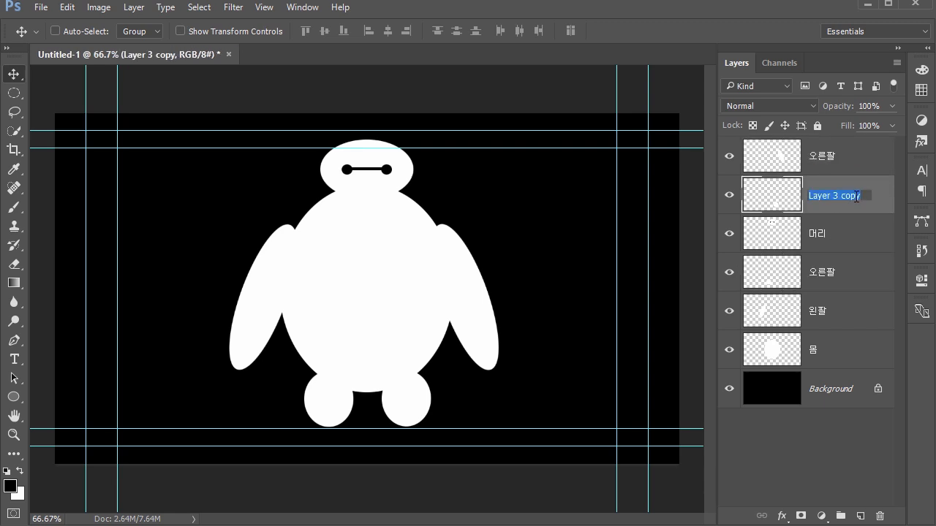
{"action": "type", "text": "오른다리"}
{"action": "key", "text": "Return"}
Rename the left foot's layer as 왼다리
{"action": "double_click", "coordinate": [833, 273]}
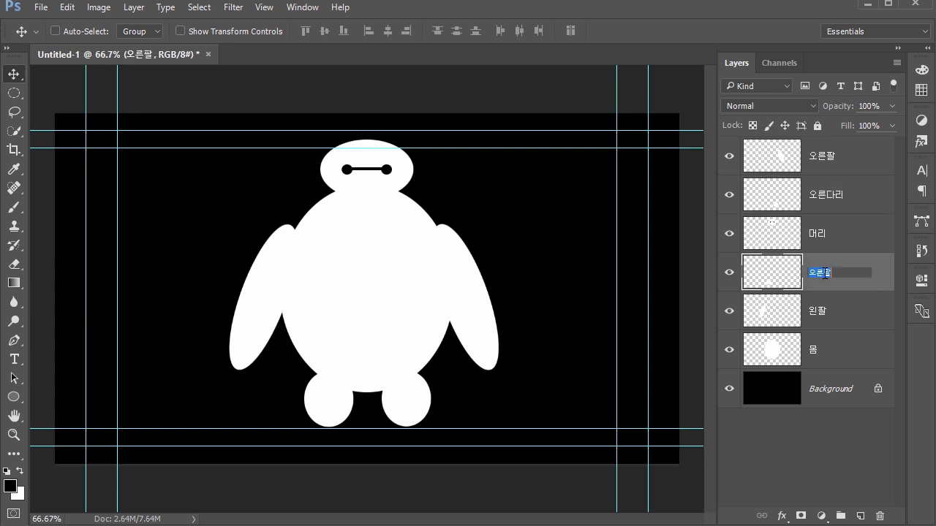
{"action": "type", "text": "왼다리"}
{"action": "key", "text": "Return"}
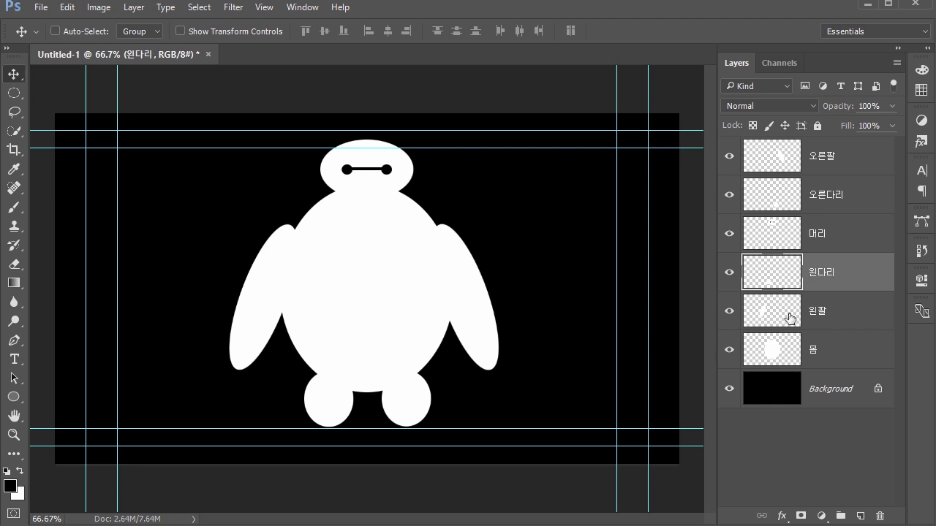
Reorder the layers so 오른팔 sits directly above 왼팔, and 왼다리 and 오른다리 lie below 몸
{"action": "left_click", "coordinate": [864, 305]}
{"action": "left_click_drag", "start_coordinate": [830, 159], "coordinate": [804, 294]}
{"action": "left_click_drag", "start_coordinate": [828, 234], "coordinate": [838, 365]}
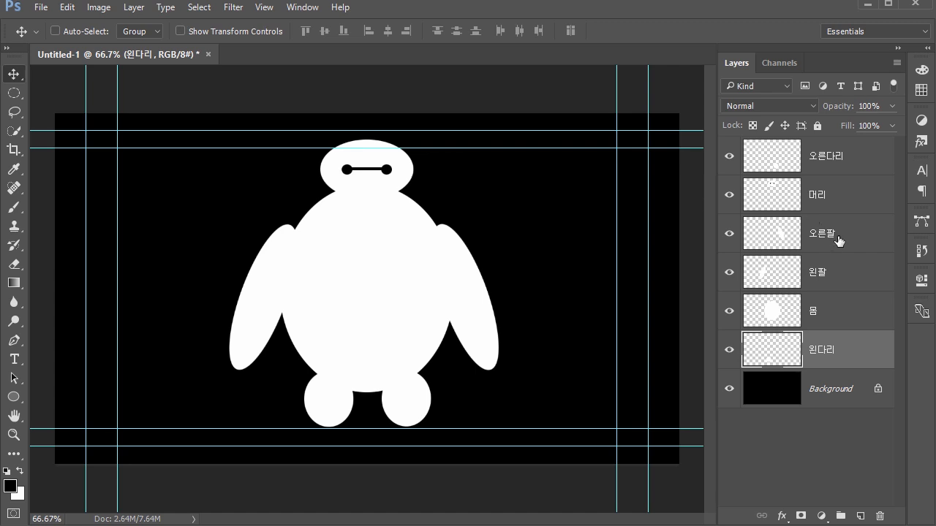
{"action": "left_click_drag", "start_coordinate": [833, 157], "coordinate": [836, 364]}
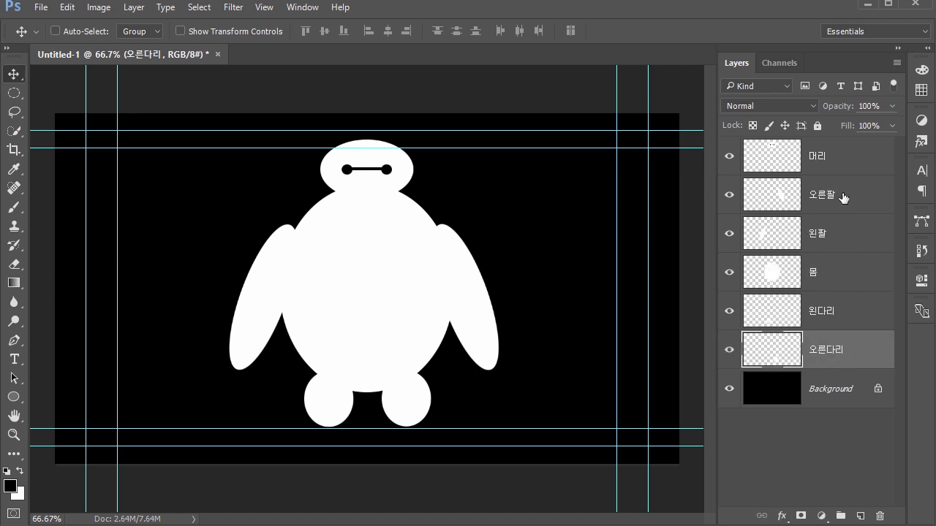
{"action": "left_click", "coordinate": [820, 279]}
{"action": "left_click", "coordinate": [824, 196]}
{"action": "left_click", "coordinate": [826, 234]}
{"action": "left_click", "coordinate": [829, 278]}
{"action": "left_click", "coordinate": [834, 312]}
{"action": "left_click", "coordinate": [838, 354]}
{"action": "left_click", "coordinate": [843, 394]}
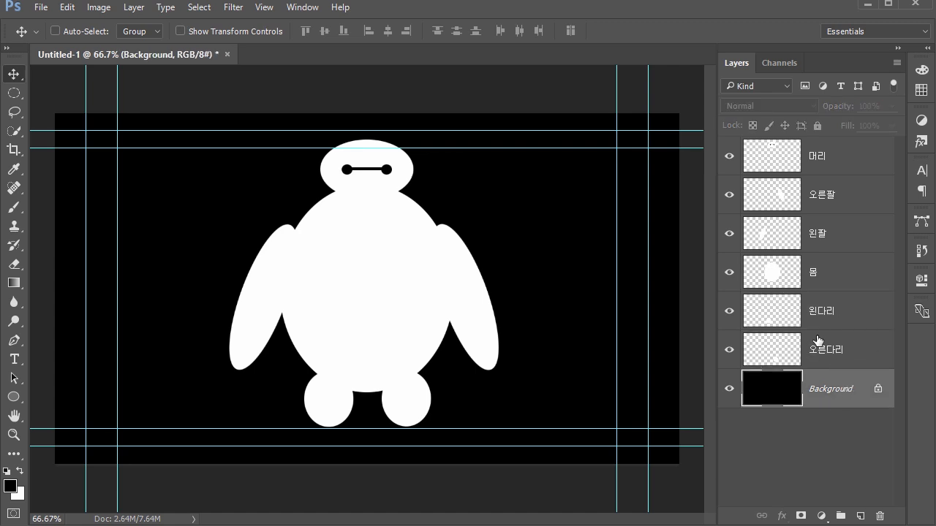
Select the 왼팔 and 오른팔 layers together and move both arms up and slightly left
{"action": "left_click", "coordinate": [828, 238]}
{"action": "left_click", "coordinate": [831, 201], "text": "ctrl"}
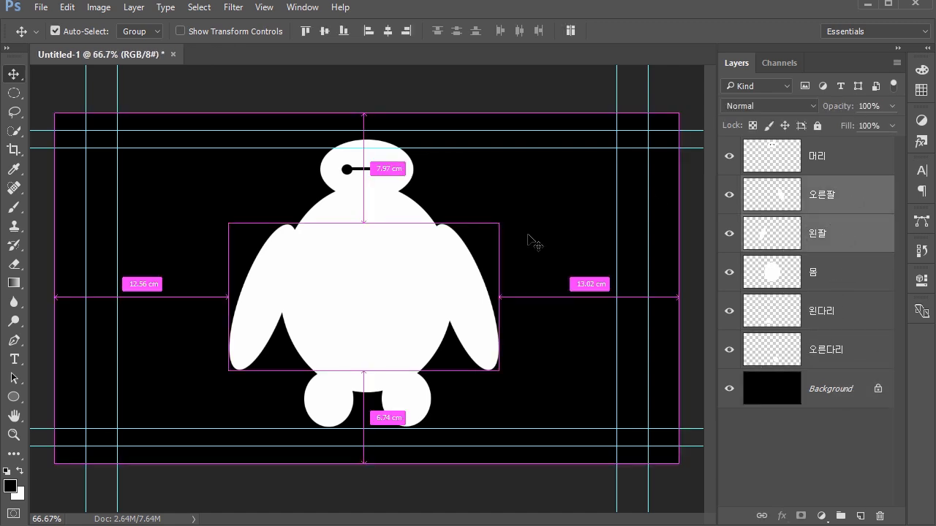
{"action": "left_click_drag", "start_coordinate": [471, 275], "coordinate": [451, 242]}
Move the left arm right and the right arm left so both sit close against the body at shoulder height
{"action": "left_click", "coordinate": [830, 238]}
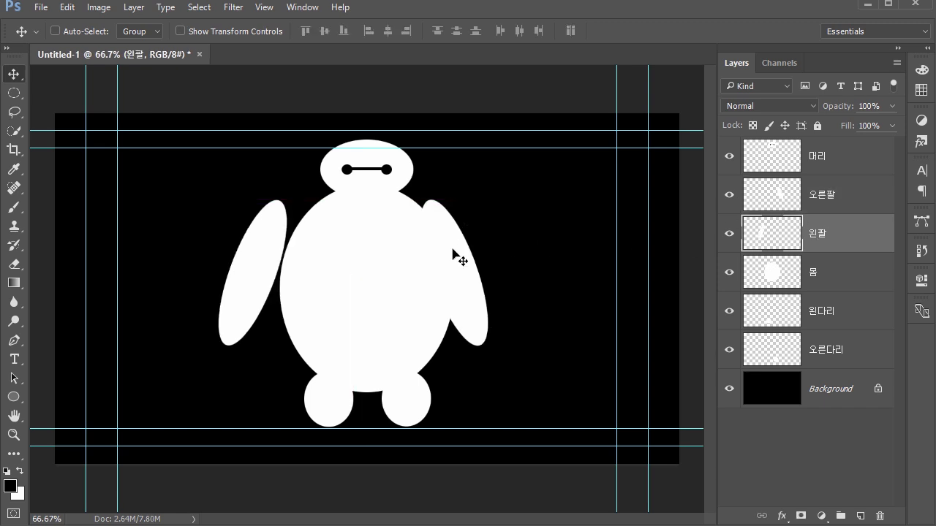
{"action": "left_click_drag", "start_coordinate": [259, 252], "coordinate": [280, 253]}
{"action": "left_click", "coordinate": [802, 192]}
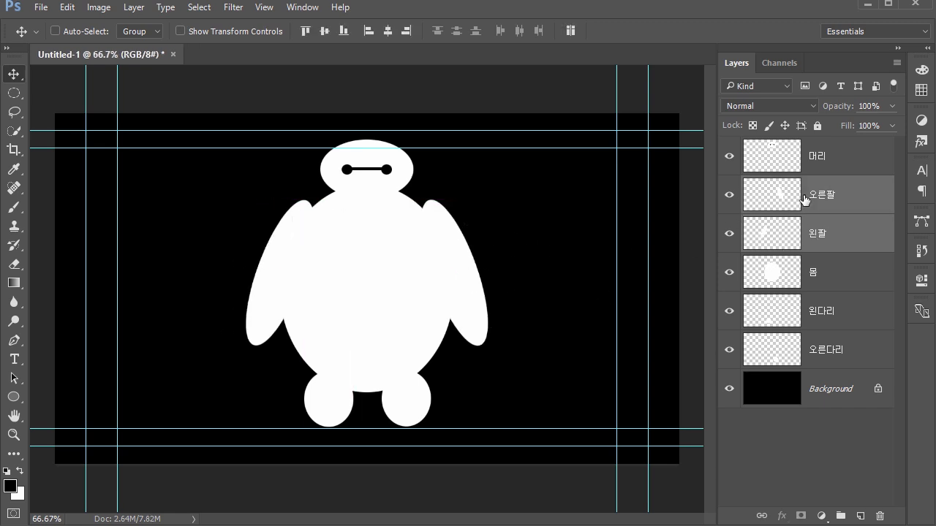
{"action": "key", "text": "shift+Left"}
{"action": "key", "text": "shift+Left"}
{"action": "key", "text": "shift+Left"}
{"action": "left_click", "coordinate": [783, 233]}
Delete the black Background layer
{"action": "left_click", "coordinate": [847, 409]}
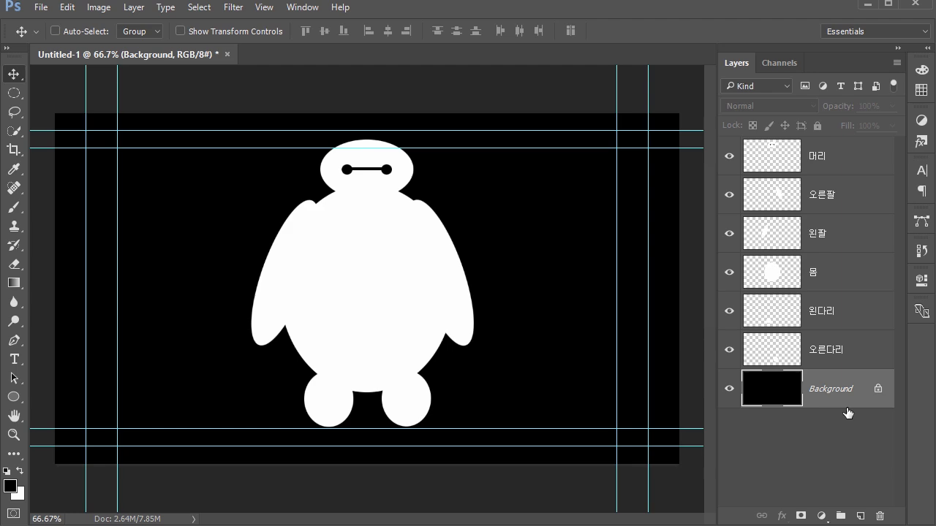
{"action": "key", "text": "Delete"}
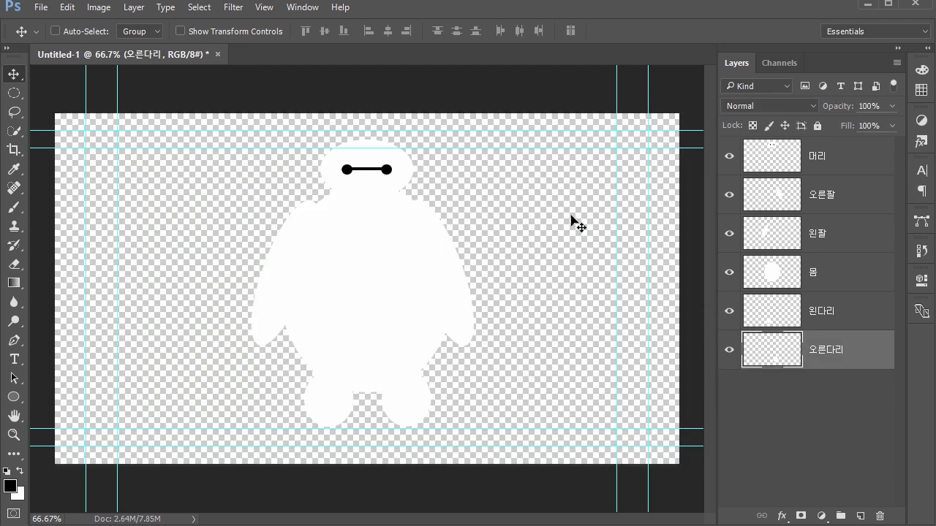
Save the layered document as 배이맥스.psd in the 사진 folder with Maximize Compatibility enabled
{"action": "left_click", "coordinate": [40, 7]}
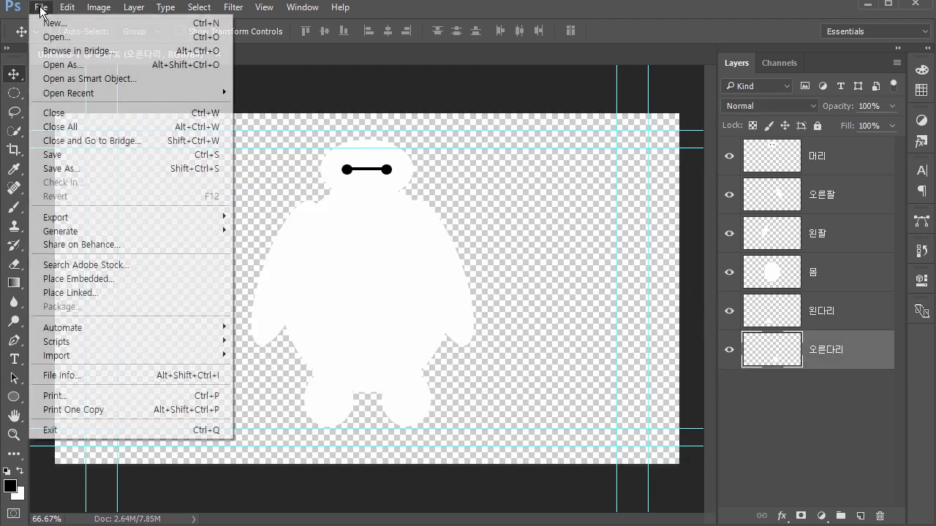
{"action": "left_click", "coordinate": [154, 179]}
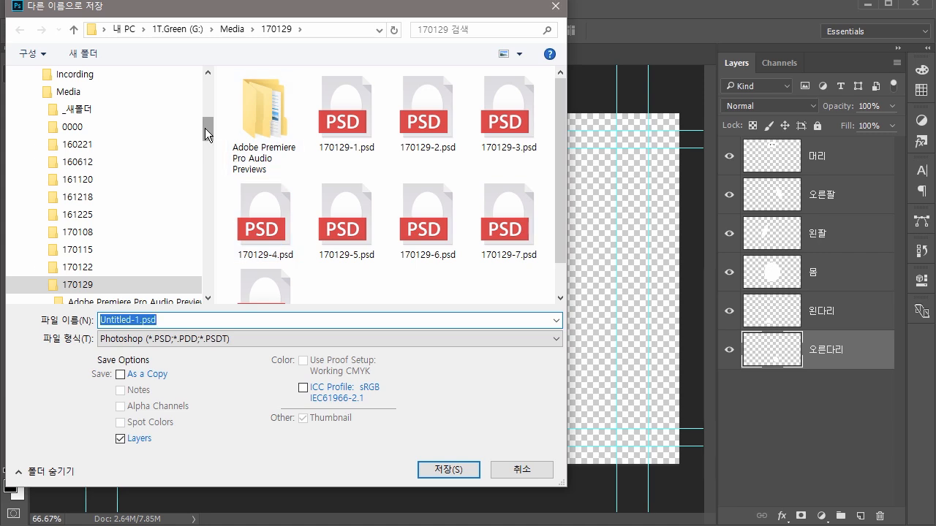
{"action": "type", "text": "배이맥스"}
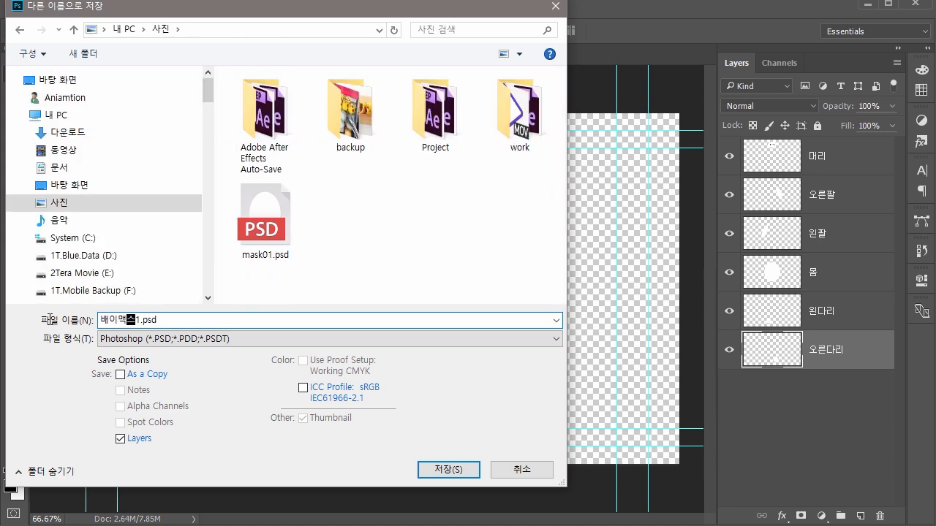
{"action": "key", "text": "Return"}
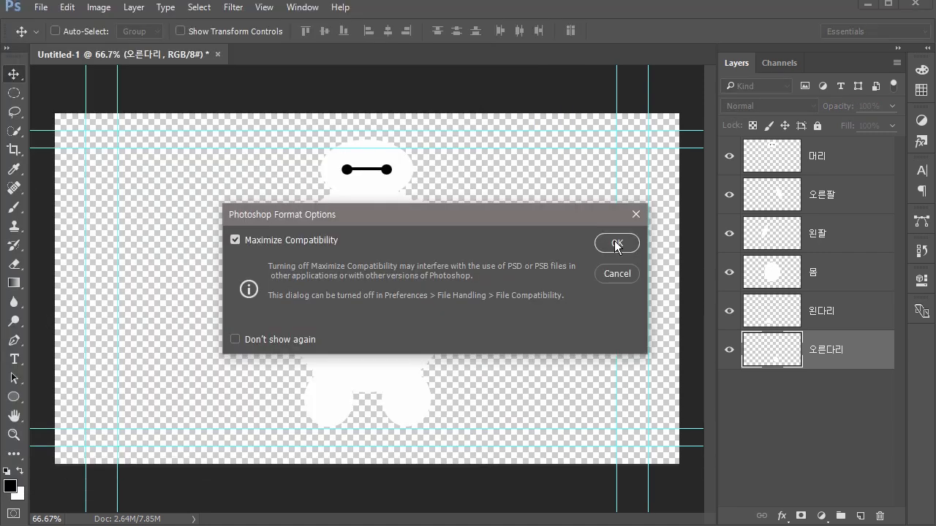
{"action": "left_click", "coordinate": [617, 244]}
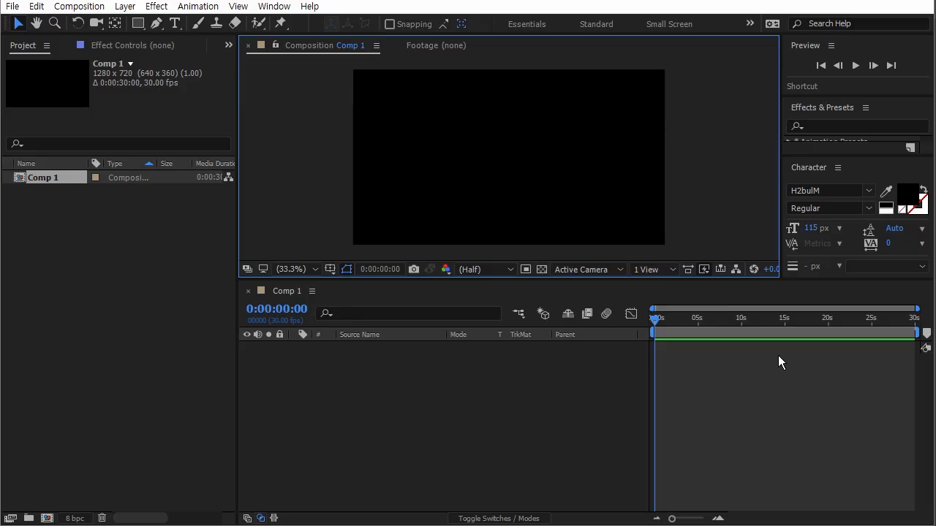
Switch to After Effects and choose 배이맥스.psd from the 사진 folder for import
{"action": "left_click", "coordinate": [11, 7]}
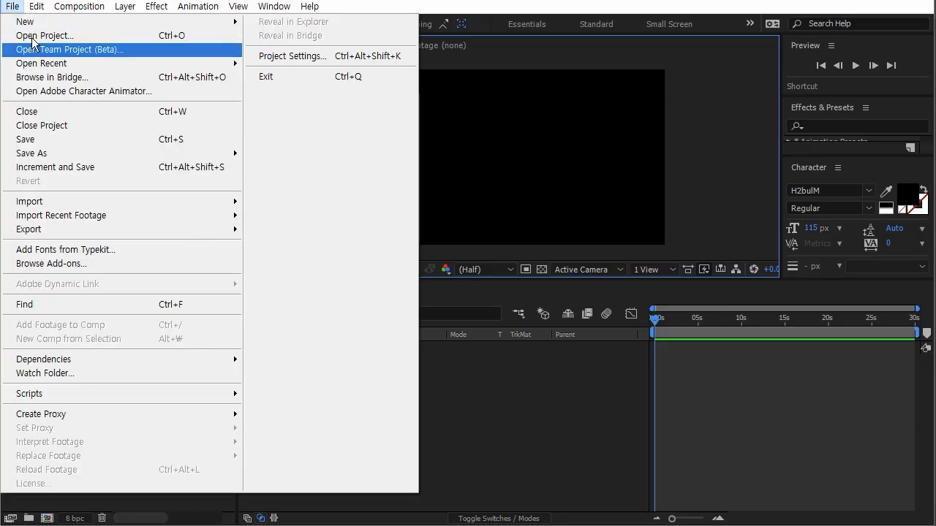
{"action": "mouse_move", "coordinate": [58, 200]}
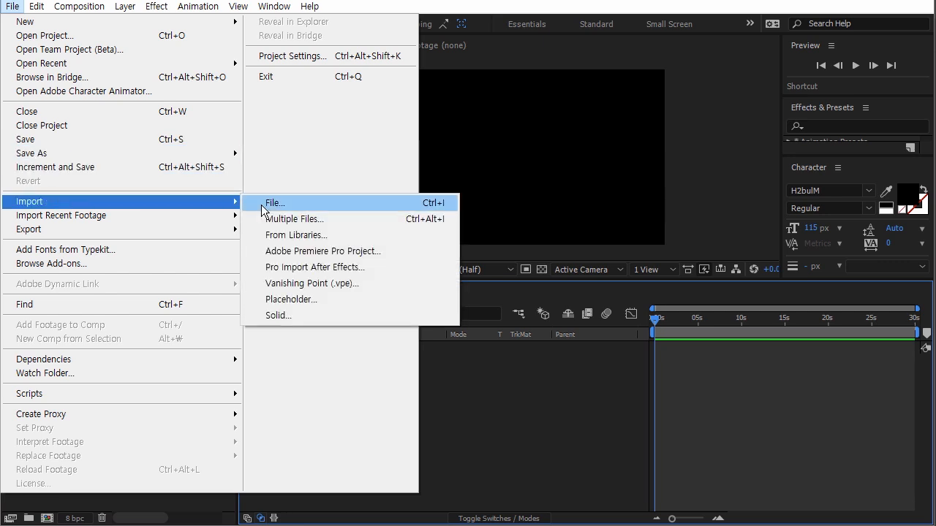
{"action": "left_click", "coordinate": [499, 391]}
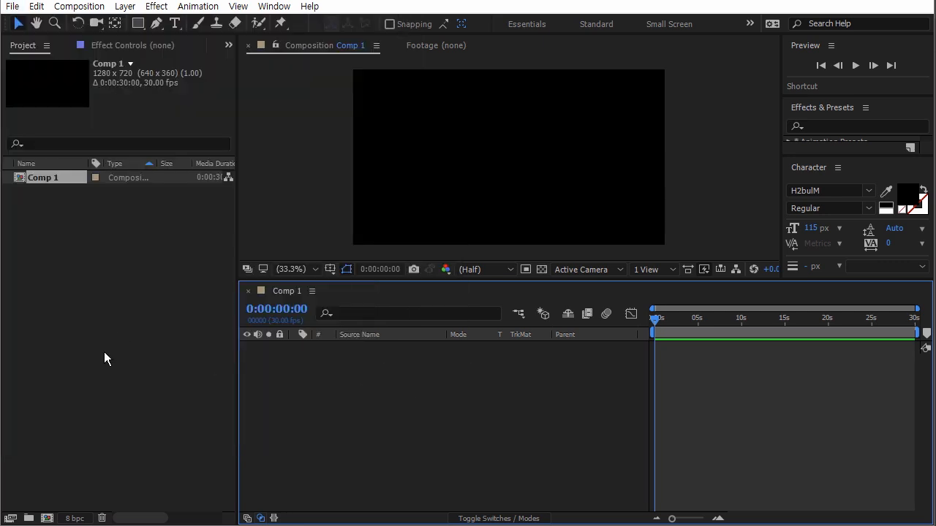
{"action": "double_click", "coordinate": [124, 302]}
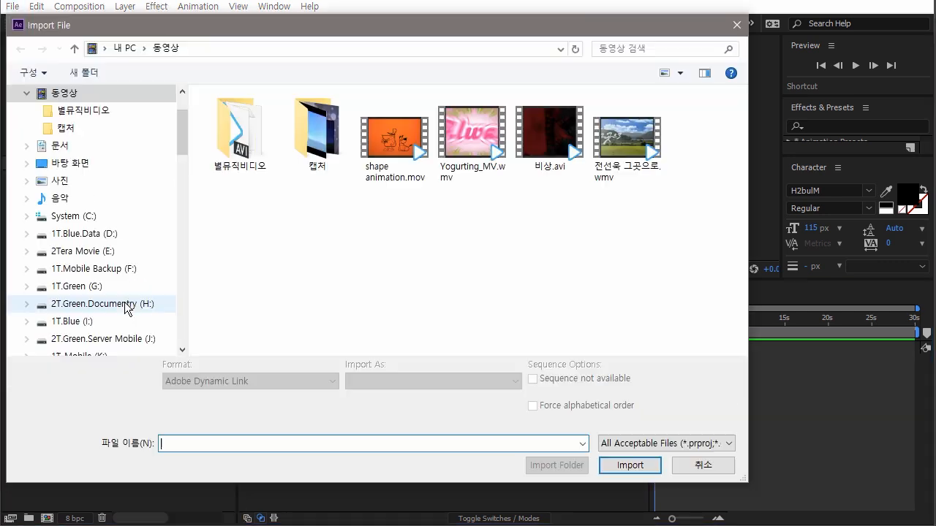
{"action": "left_click", "coordinate": [60, 181]}
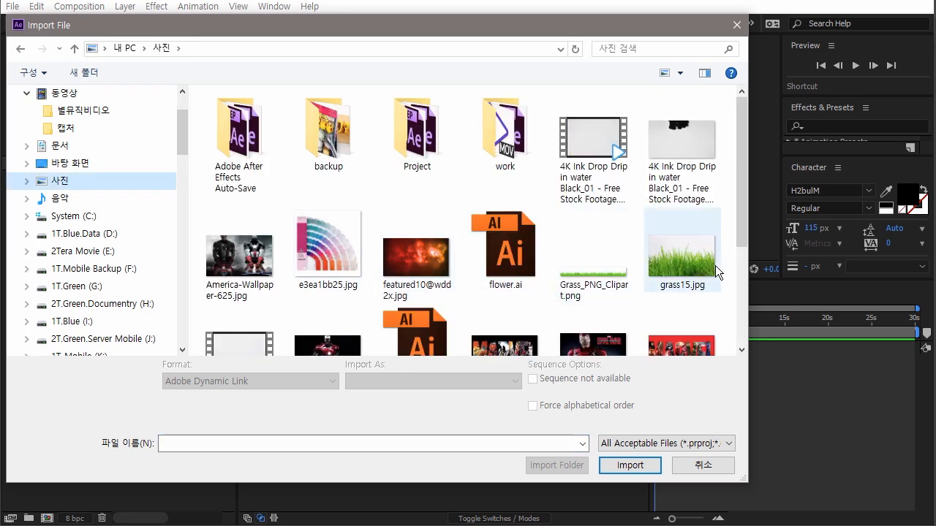
{"action": "left_click_drag", "start_coordinate": [737, 231], "coordinate": [737, 343]}
{"action": "double_click", "coordinate": [417, 309]}
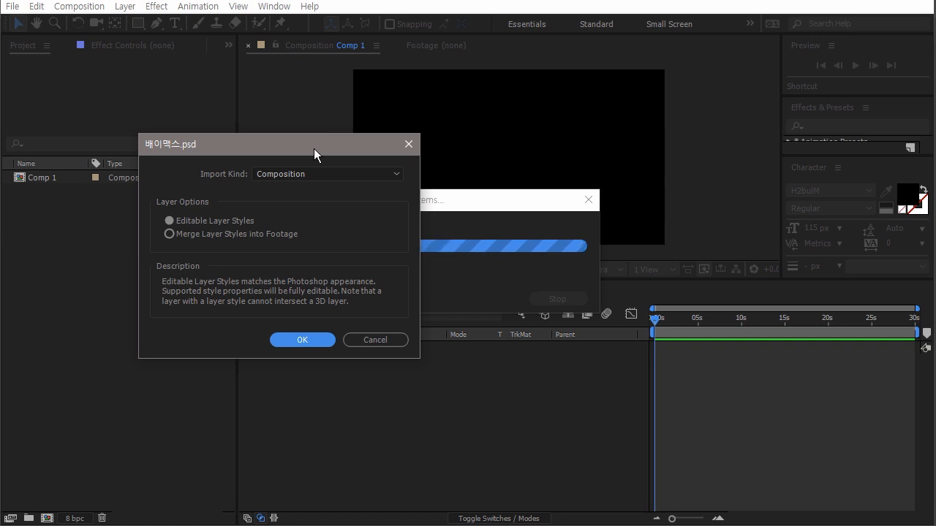
Import the PSD with import kind Composition and Editable Layer Styles
{"action": "left_click", "coordinate": [286, 174]}
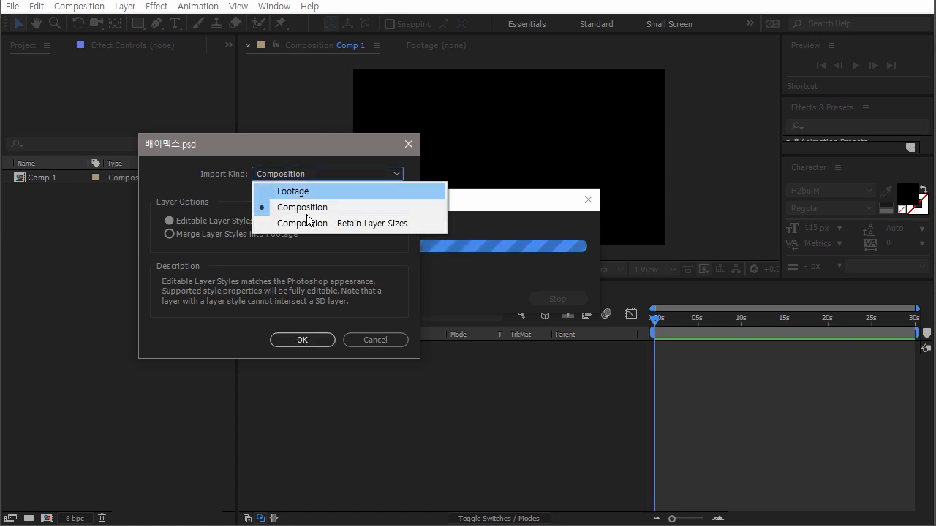
{"action": "left_click", "coordinate": [301, 177]}
{"action": "left_click", "coordinate": [299, 176]}
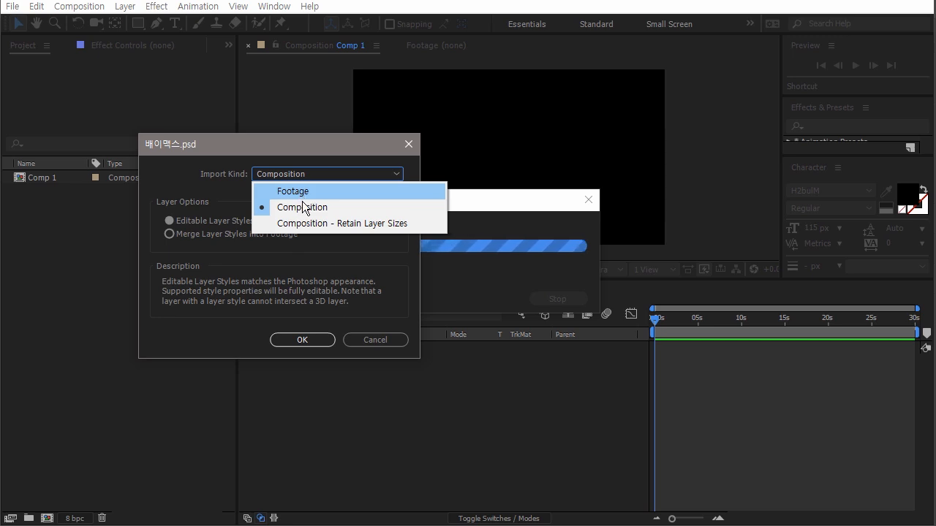
{"action": "left_click", "coordinate": [302, 208]}
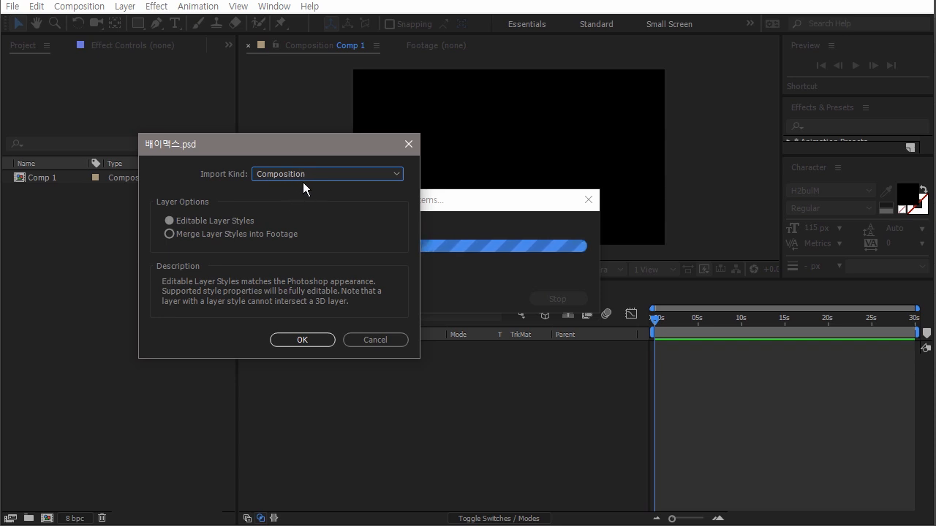
{"action": "left_click", "coordinate": [301, 341]}
{"action": "left_click", "coordinate": [196, 297]}
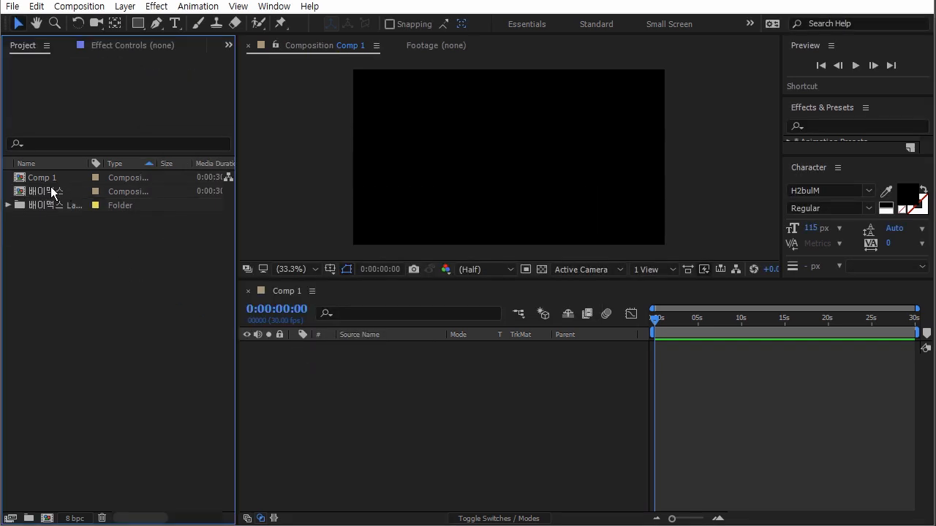
Examine the imported 배이맥스 composition and the layer files in its Layers folder, widening the name column
{"action": "left_click", "coordinate": [75, 195]}
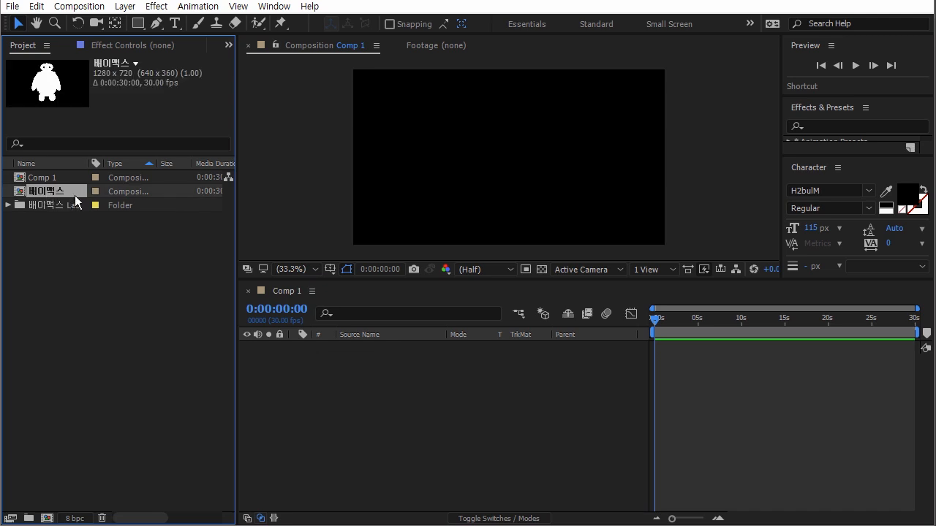
{"action": "left_click", "coordinate": [7, 205]}
{"action": "left_click", "coordinate": [36, 219]}
{"action": "left_click", "coordinate": [38, 234]}
{"action": "left_click", "coordinate": [40, 247]}
{"action": "left_click_drag", "start_coordinate": [99, 163], "coordinate": [150, 163]}
Delete the empty Comp 1 and open the 배이맥스 composition
{"action": "left_click", "coordinate": [19, 178]}
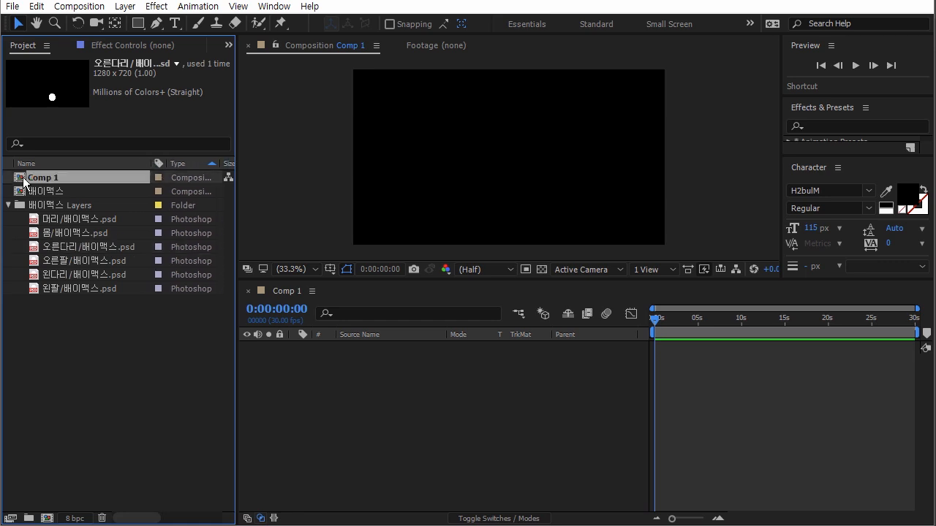
{"action": "key", "text": "Delete"}
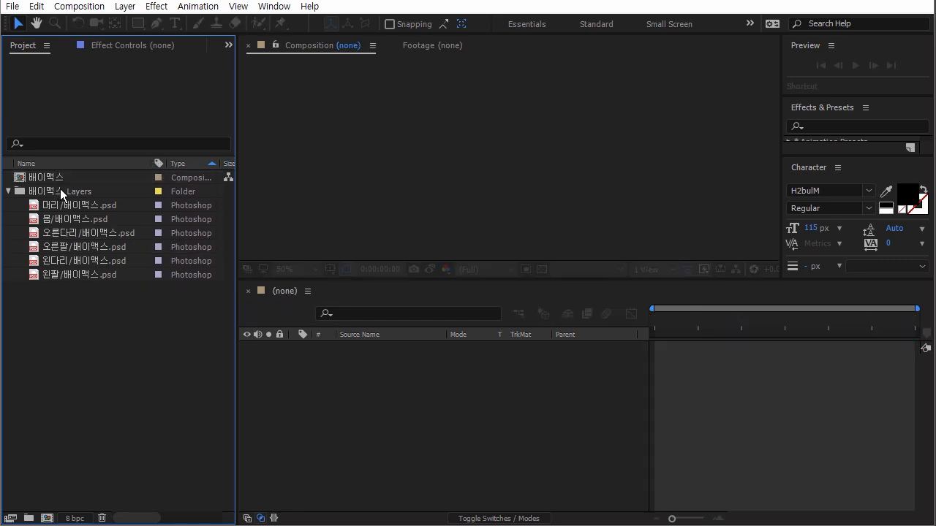
{"action": "left_click", "coordinate": [43, 181]}
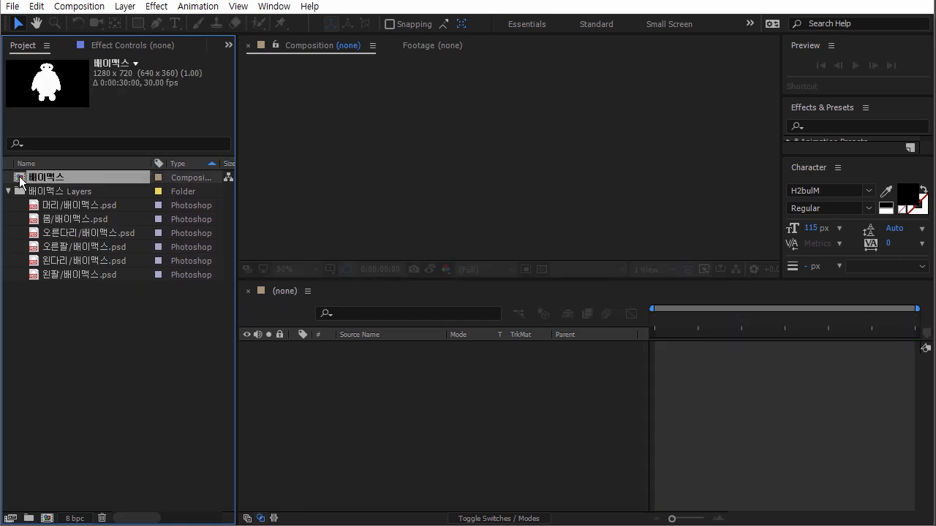
{"action": "double_click", "coordinate": [20, 179]}
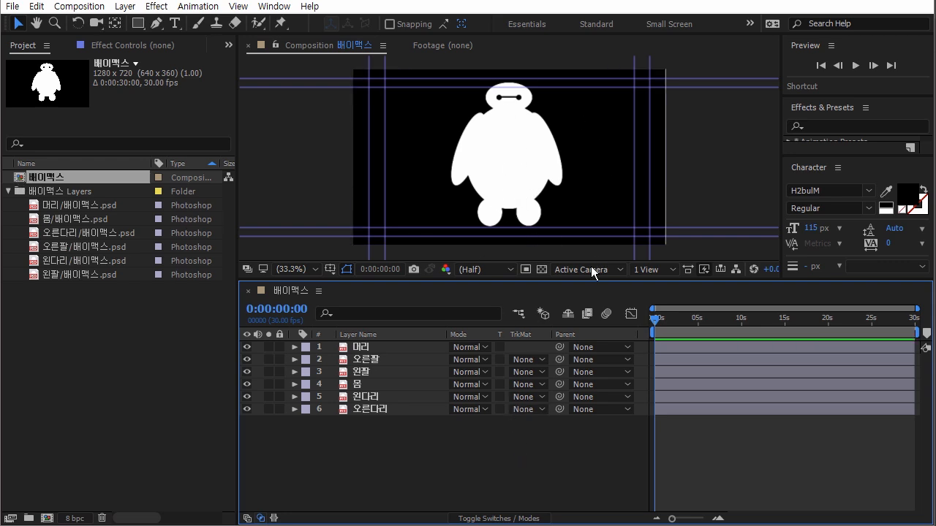
Try moving the 머리 layer up and left, and the 오른팔 layer up and right, undoing both moves
{"action": "left_click", "coordinate": [359, 350]}
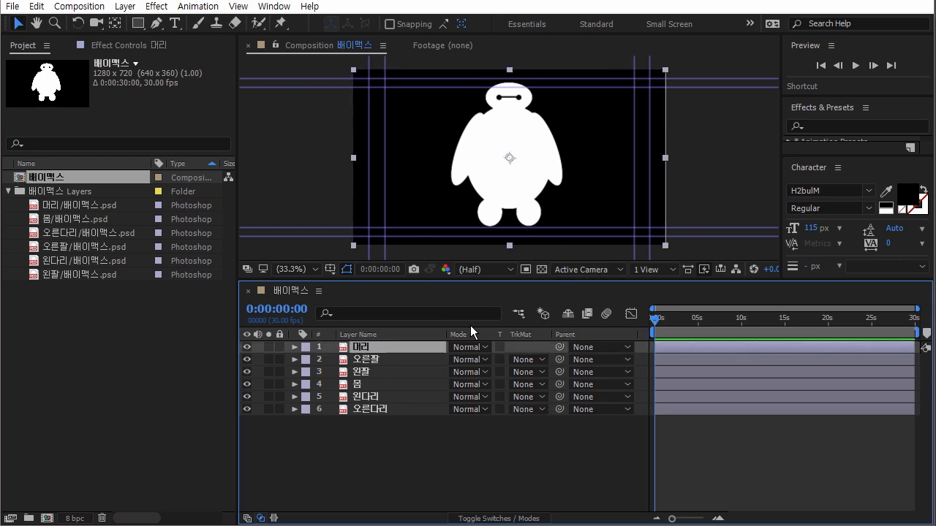
{"action": "left_click_drag", "start_coordinate": [513, 153], "coordinate": [491, 146]}
{"action": "key", "text": "ctrl+z"}
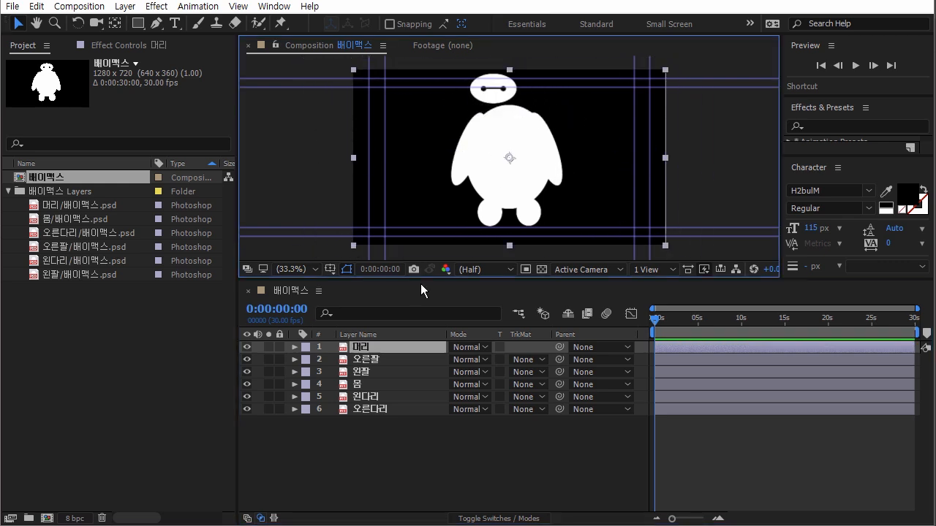
{"action": "left_click", "coordinate": [373, 359]}
{"action": "left_click_drag", "start_coordinate": [494, 195], "coordinate": [522, 185]}
{"action": "key", "text": "ctrl+z"}
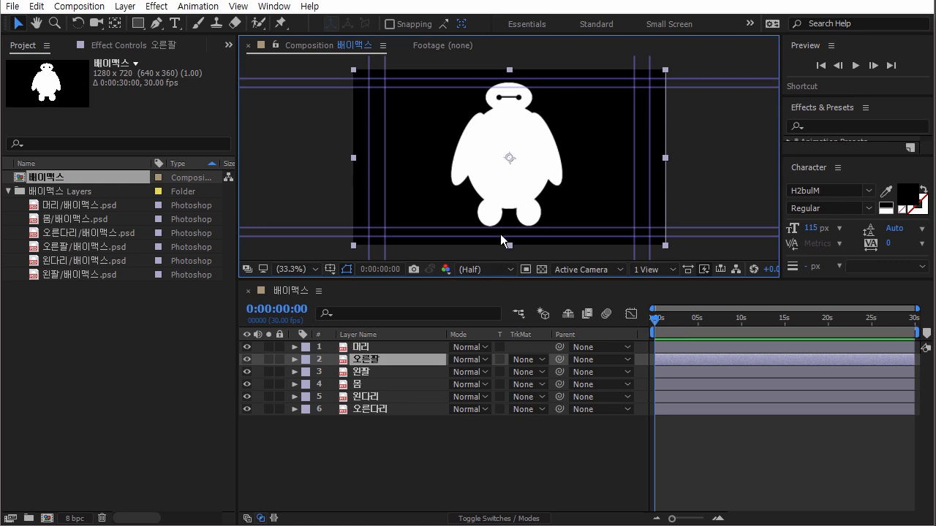
Try moving the 오른팔 layer far left of the body, then bring it back to the right shoulder
{"action": "left_click_drag", "start_coordinate": [512, 175], "coordinate": [406, 157]}
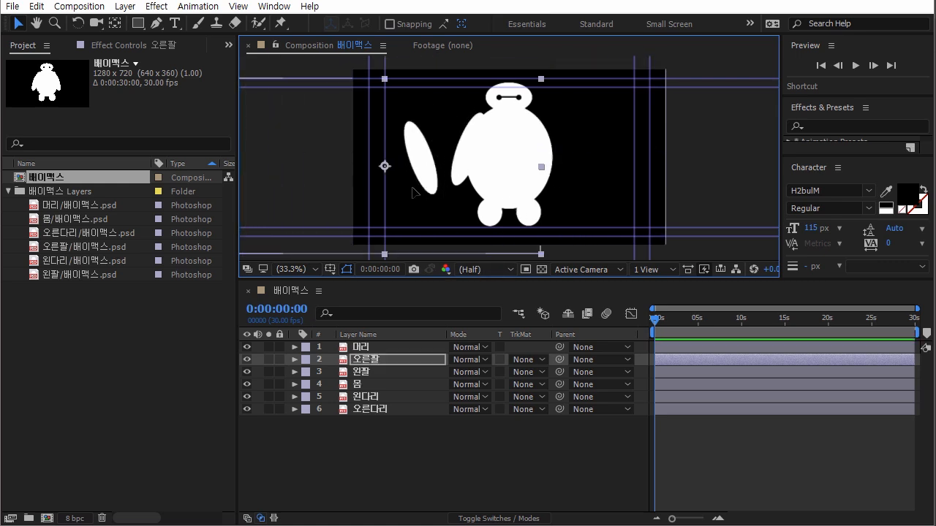
{"action": "key", "text": "ctrl+z"}
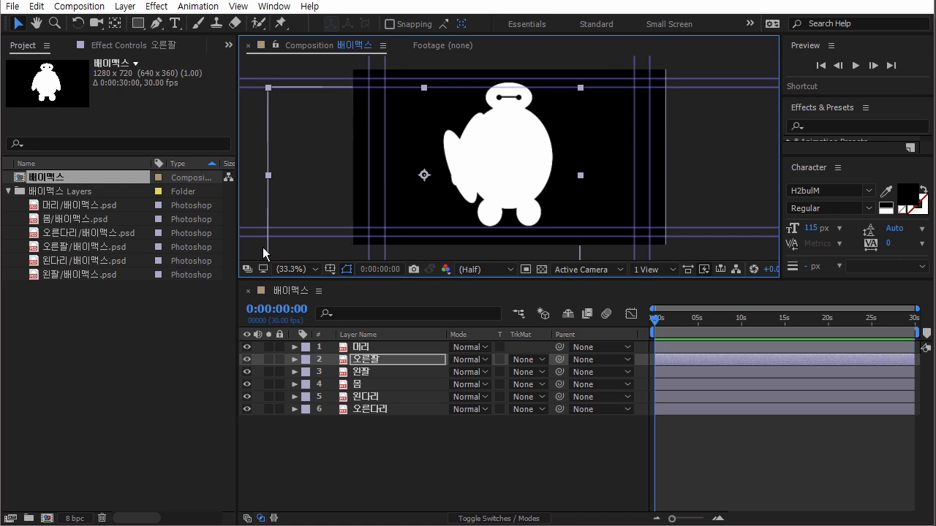
{"action": "left_click_drag", "start_coordinate": [422, 210], "coordinate": [530, 172]}
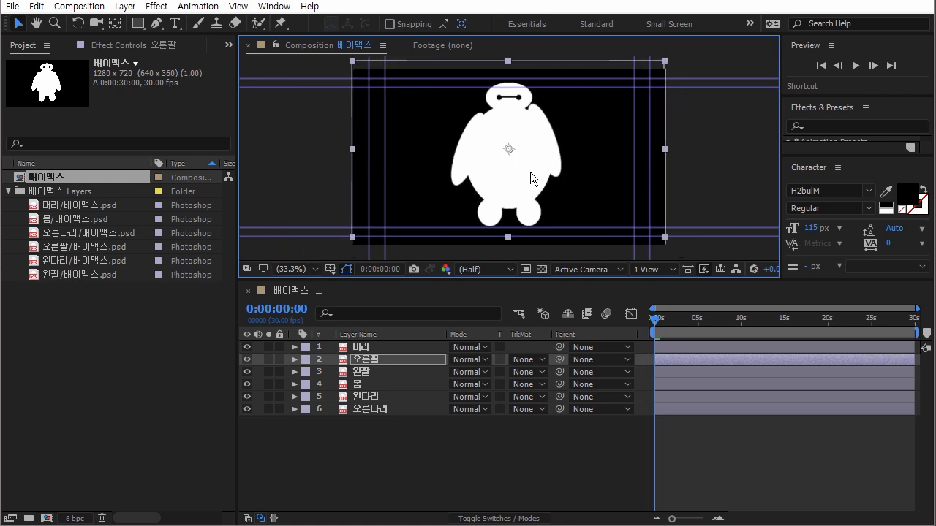
Import 배이맥스.psd again with import kind Composition - Retain Layer Sizes
{"action": "left_click", "coordinate": [119, 363]}
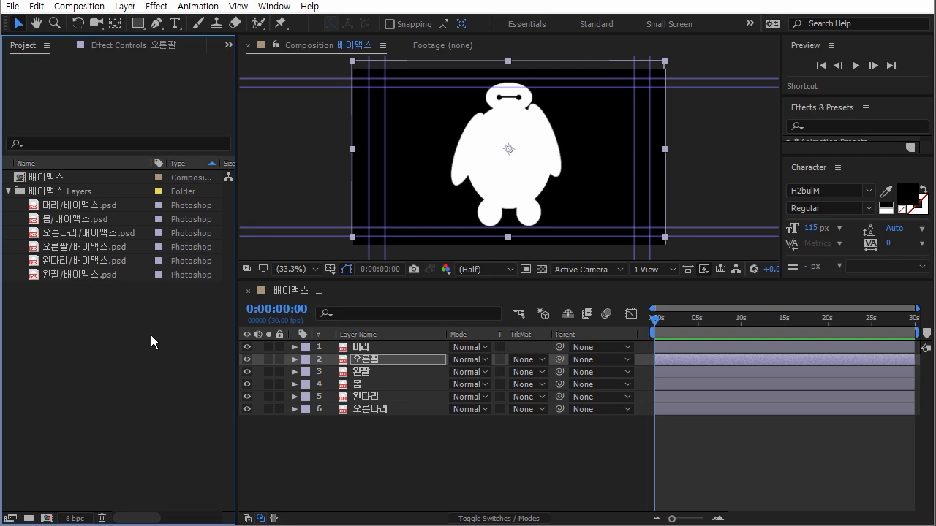
{"action": "double_click", "coordinate": [127, 329]}
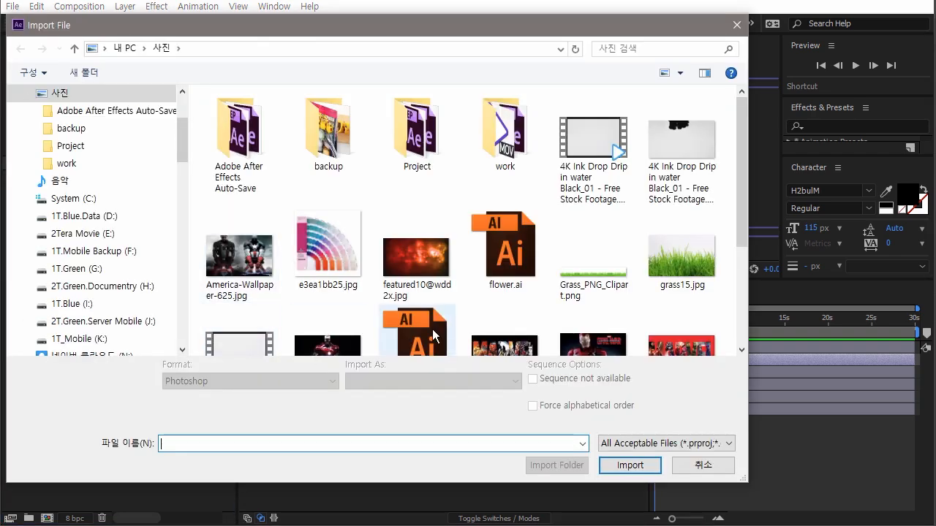
{"action": "left_click", "coordinate": [427, 319]}
{"action": "left_click", "coordinate": [622, 463]}
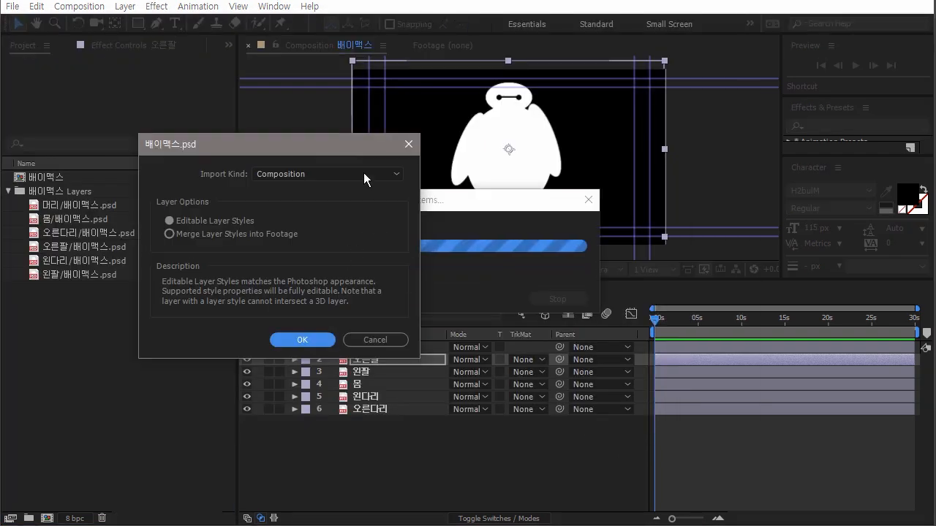
{"action": "left_click", "coordinate": [306, 173]}
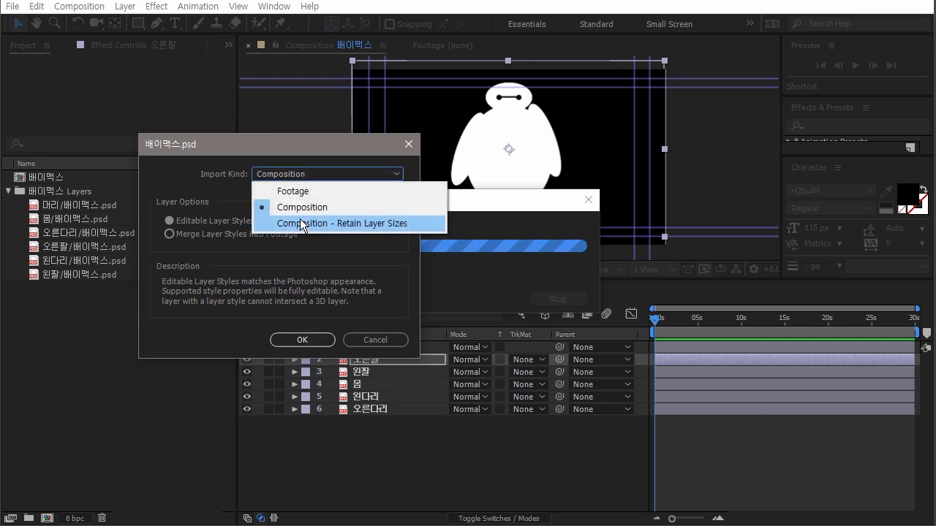
{"action": "left_click", "coordinate": [343, 224]}
{"action": "key", "text": "Return"}
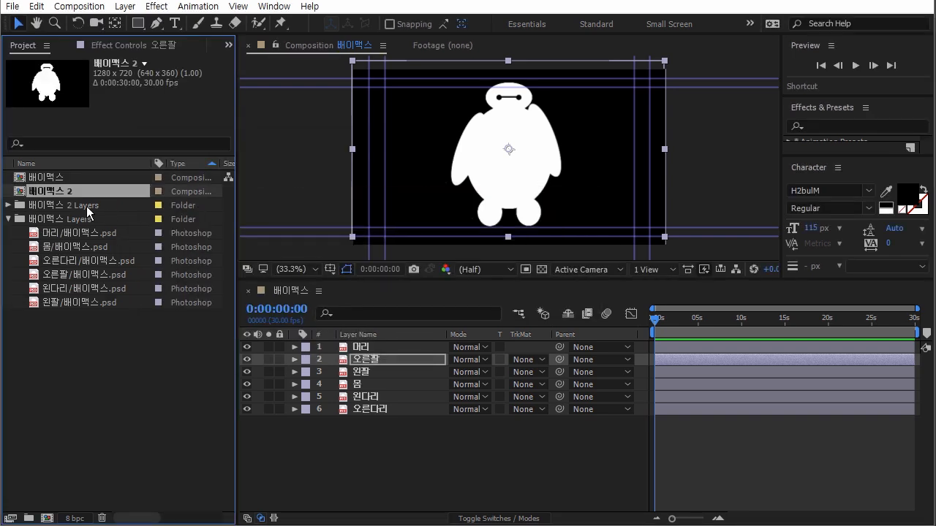
Open the 배이맥스 2 composition and examine the bounding boxes of its arm, body and leg layers one by one
{"action": "double_click", "coordinate": [20, 195]}
{"action": "left_click", "coordinate": [362, 360]}
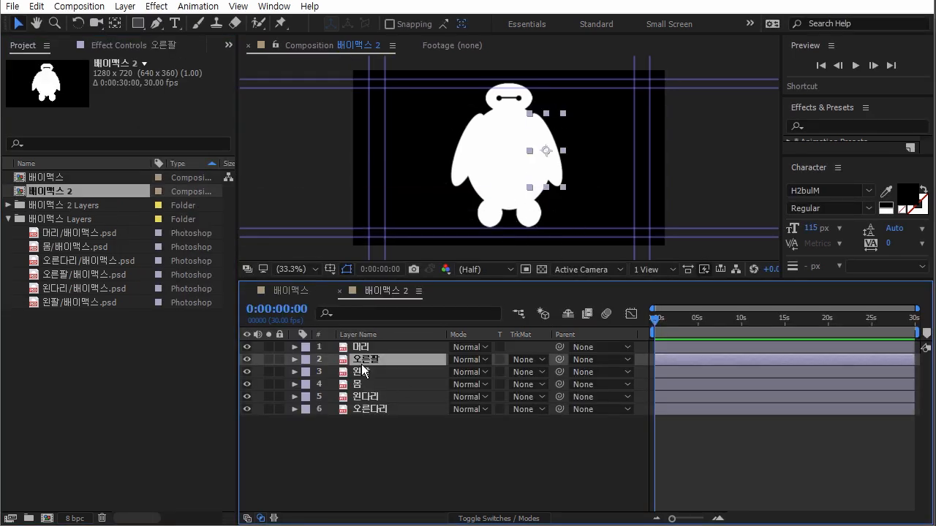
{"action": "left_click", "coordinate": [359, 372]}
{"action": "left_click", "coordinate": [359, 385]}
{"action": "left_click", "coordinate": [356, 397]}
{"action": "left_click", "coordinate": [357, 410]}
{"action": "left_click", "coordinate": [358, 397]}
{"action": "left_click", "coordinate": [359, 384]}
{"action": "left_click", "coordinate": [360, 373]}
{"action": "left_click", "coordinate": [363, 361]}
{"action": "left_click", "coordinate": [385, 434]}
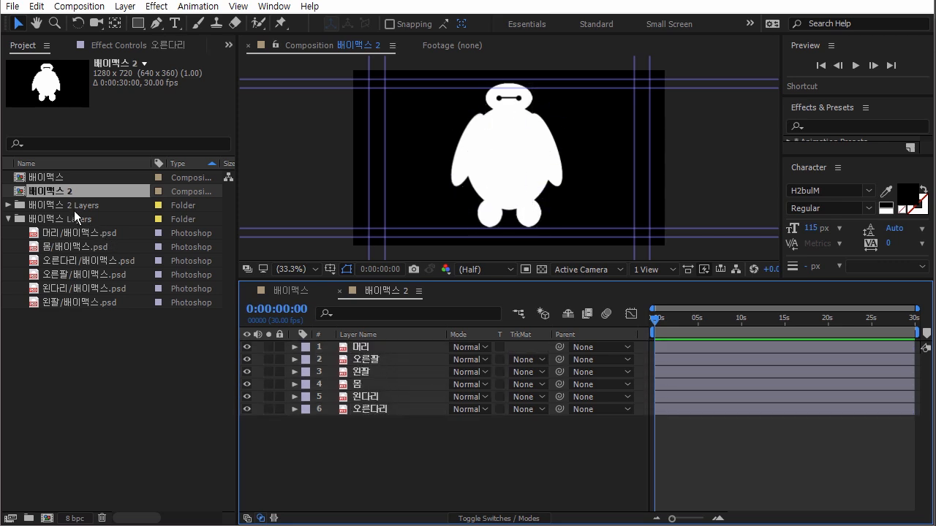
Delete the original 배이맥스 composition and its 배이맥스 Layers folder from the project
{"action": "left_click", "coordinate": [55, 177]}
{"action": "key", "text": "Delete"}
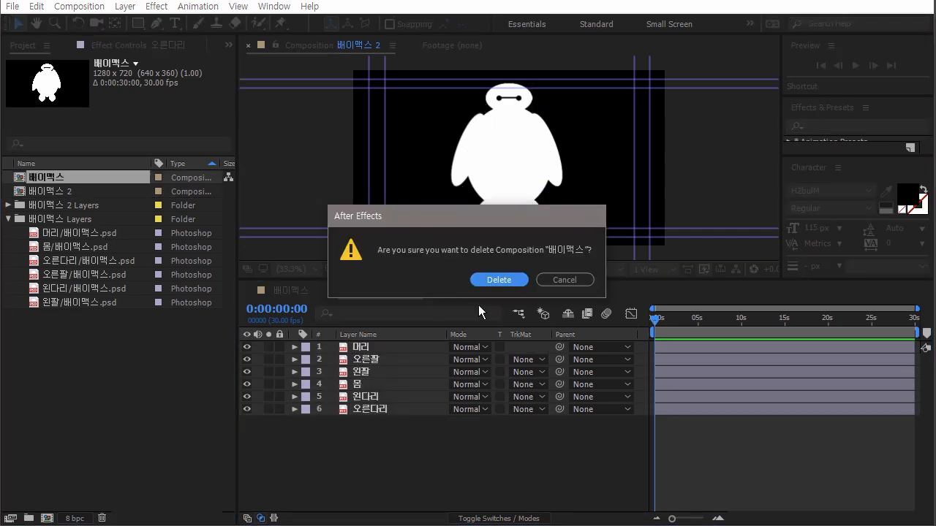
{"action": "left_click", "coordinate": [498, 280]}
{"action": "left_click", "coordinate": [74, 206]}
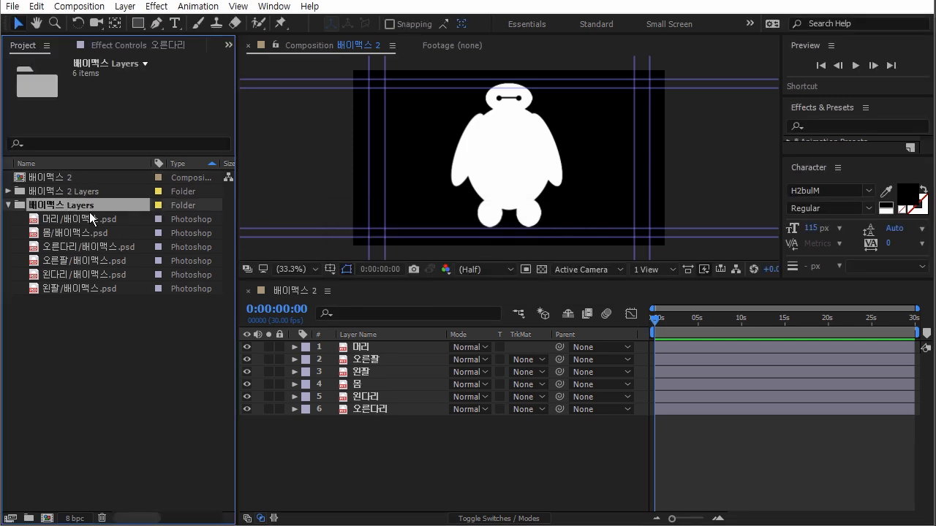
{"action": "key", "text": "Delete"}
{"action": "left_click", "coordinate": [541, 279]}
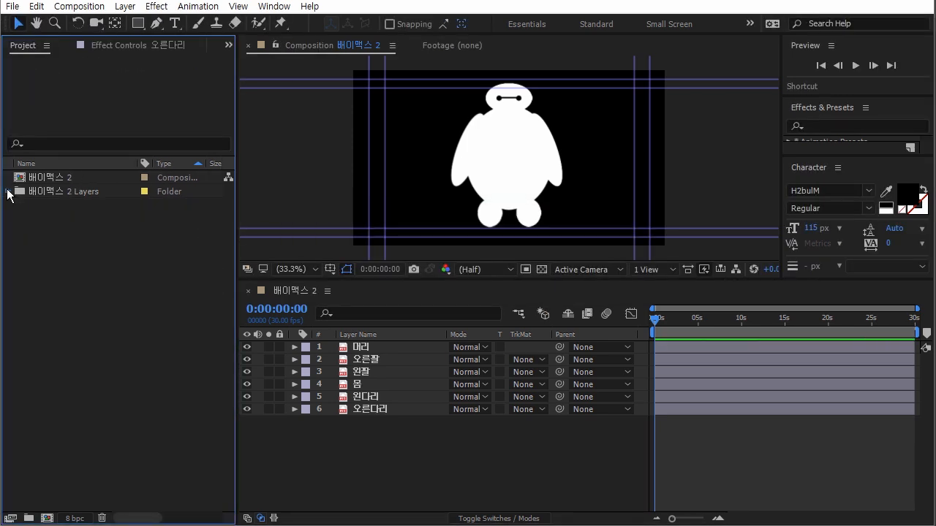
Expand the 배이맥스 2 Layers folder, select its head footage, and enlarge the composition view
{"action": "left_click", "coordinate": [8, 191]}
{"action": "left_click", "coordinate": [75, 205]}
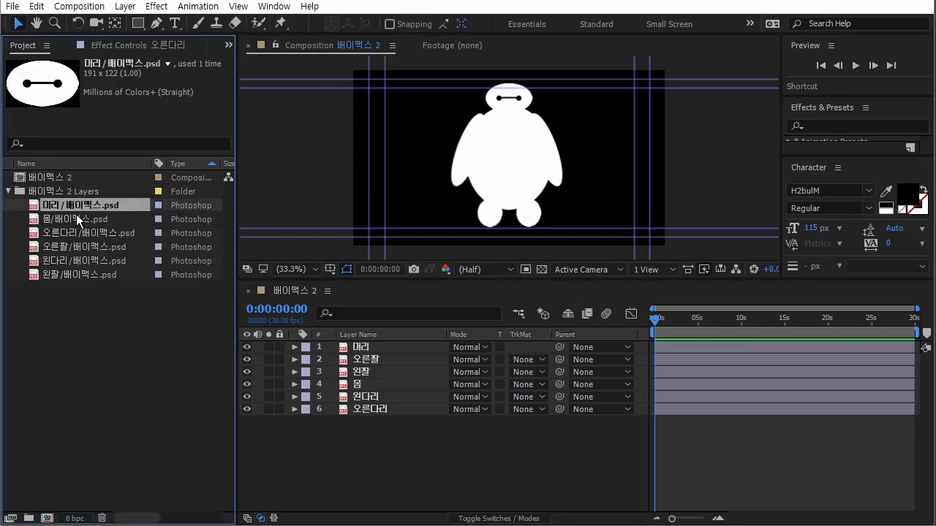
{"action": "left_click_drag", "start_coordinate": [484, 281], "coordinate": [495, 334]}
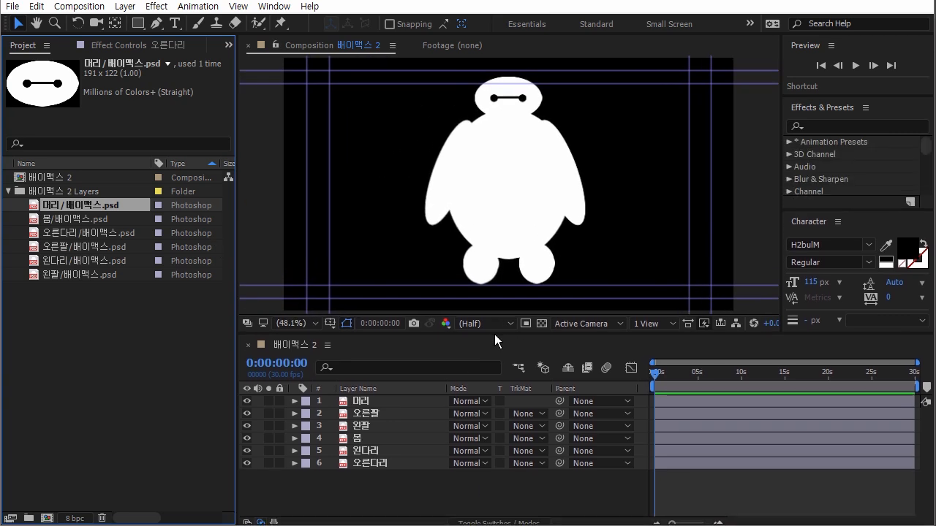
Examine the bounding boxes and anchor points of the 머리, 오른팔 and 왼팔 layers
{"action": "left_click", "coordinate": [512, 100]}
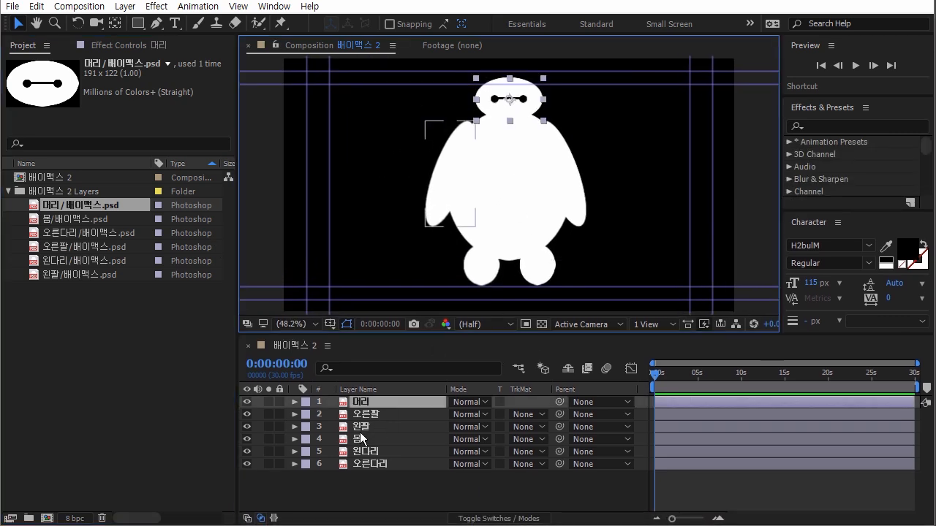
{"action": "left_click", "coordinate": [369, 415]}
{"action": "left_click", "coordinate": [363, 425]}
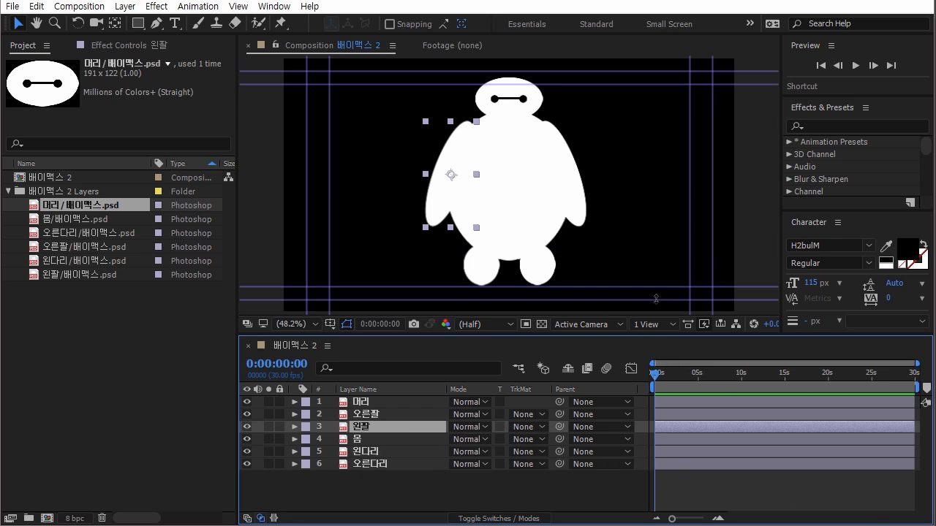
Try shifting the 오른팔 layer outward and rotating it to -14° about its centre, undoing both changes
{"action": "left_click", "coordinate": [371, 415]}
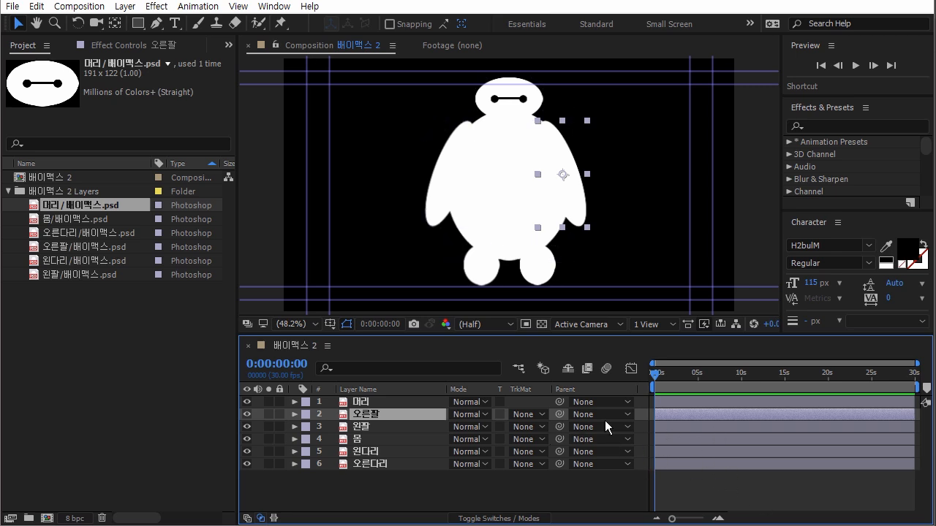
{"action": "left_click_drag", "start_coordinate": [570, 223], "coordinate": [589, 231]}
{"action": "key", "text": "r"}
{"action": "left_click_drag", "start_coordinate": [469, 427], "coordinate": [458, 427]}
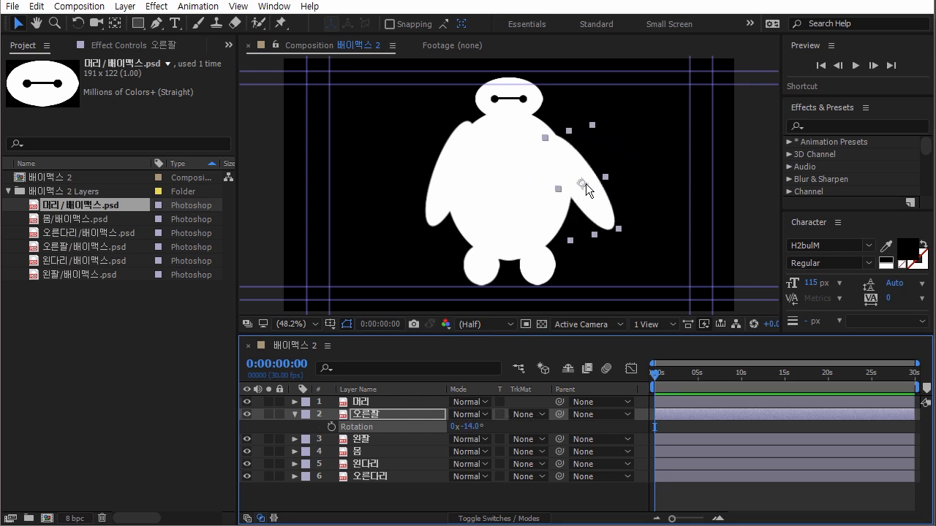
{"action": "key", "text": "ctrl+z"}
{"action": "key", "text": "ctrl+z"}
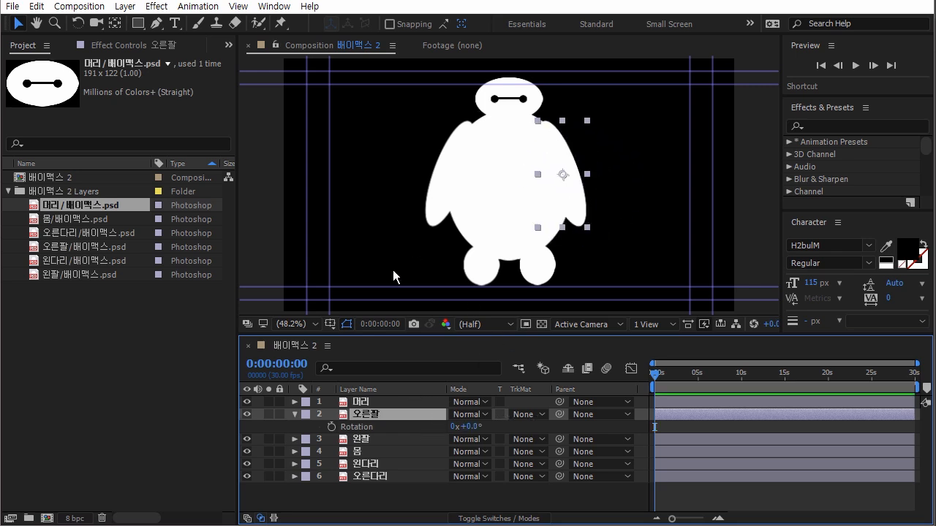
Move the anchor points of the 오른팔 and 왼팔 layers to their shoulder joints with the Pan Behind tool
{"action": "left_click", "coordinate": [115, 22]}
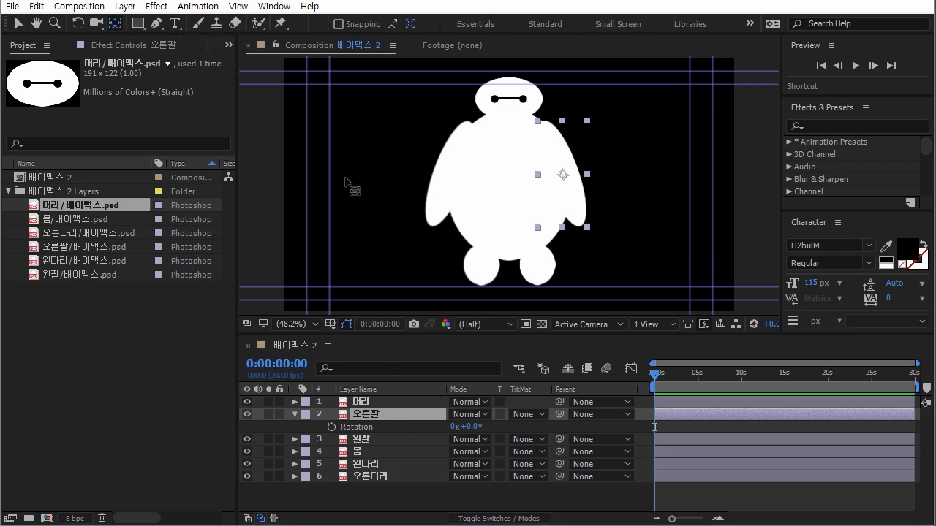
{"action": "left_click_drag", "start_coordinate": [563, 176], "coordinate": [558, 148]}
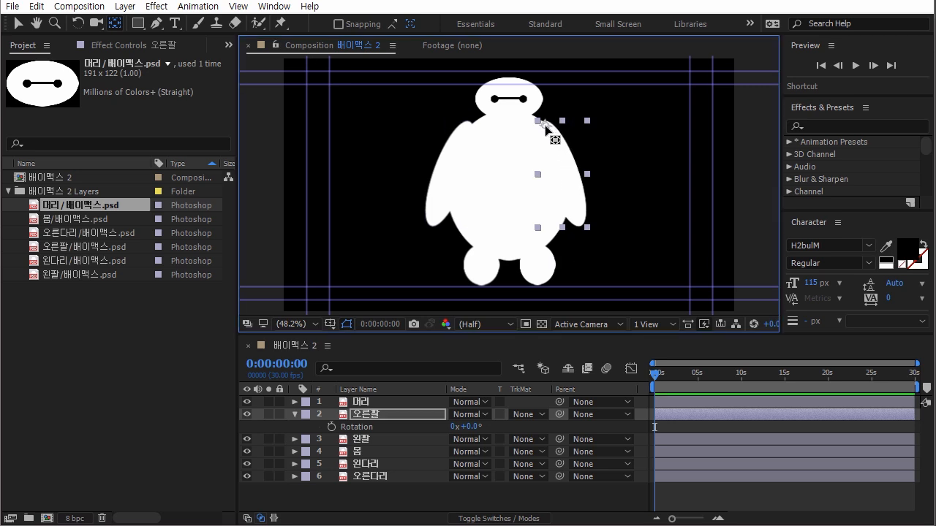
{"action": "left_click", "coordinate": [360, 440]}
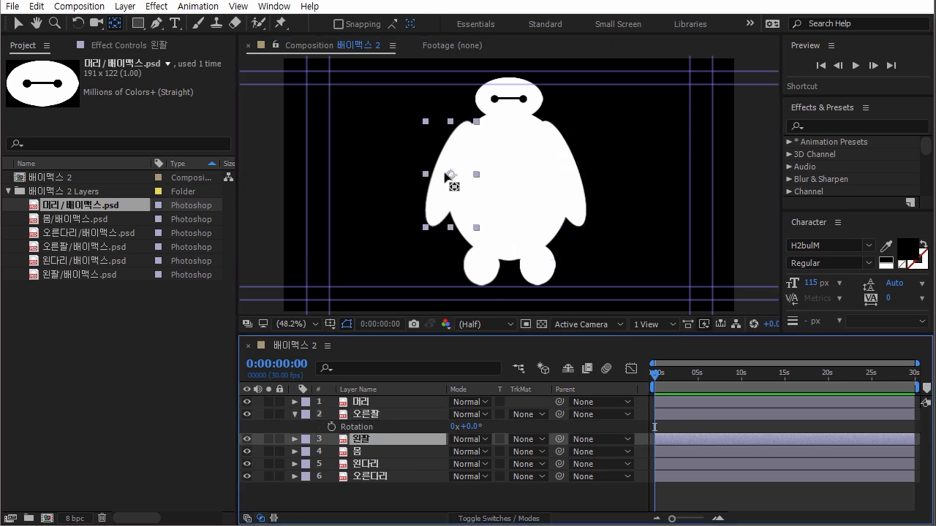
{"action": "left_click_drag", "start_coordinate": [451, 176], "coordinate": [468, 124]}
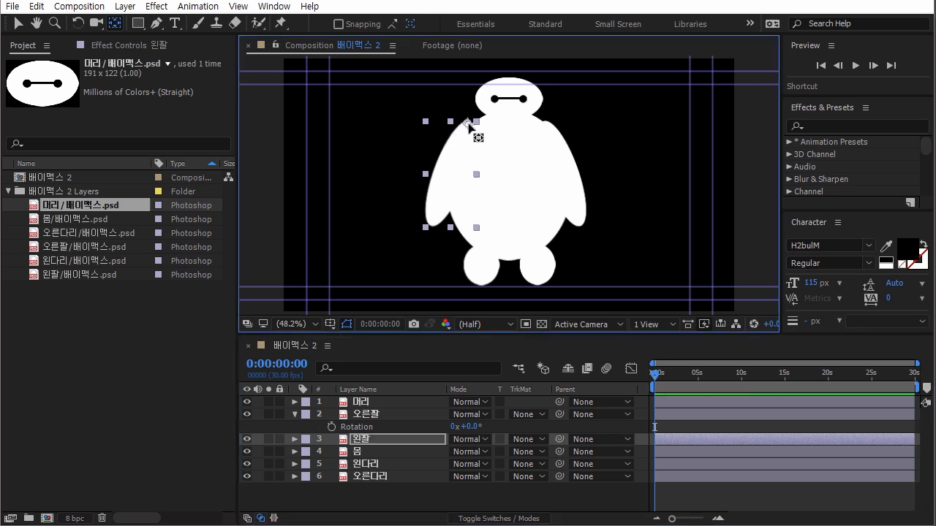
Move the 머리 layer's anchor point down to the neck and the 몸 layer's anchor point to the lower belly
{"action": "left_click", "coordinate": [362, 403]}
{"action": "left_click", "coordinate": [510, 104]}
{"action": "left_click_drag", "start_coordinate": [509, 102], "coordinate": [510, 116]}
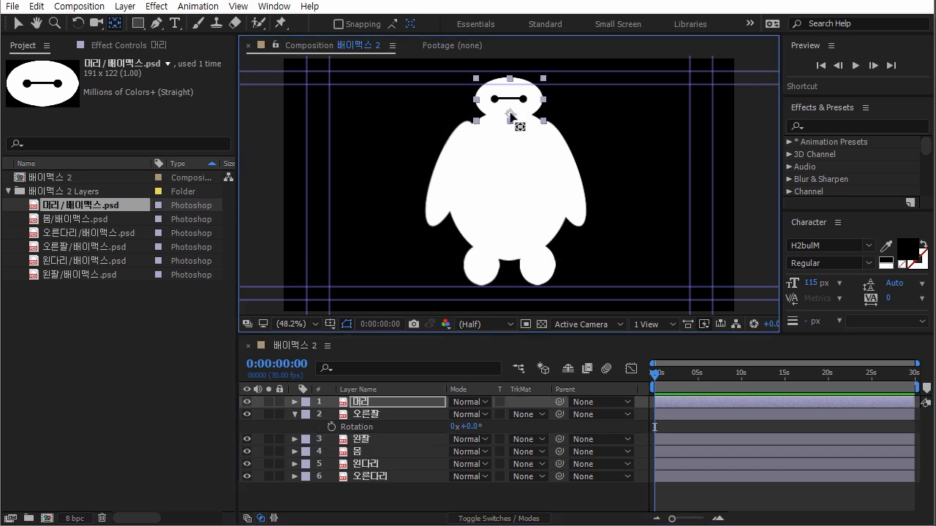
{"action": "left_click", "coordinate": [362, 451]}
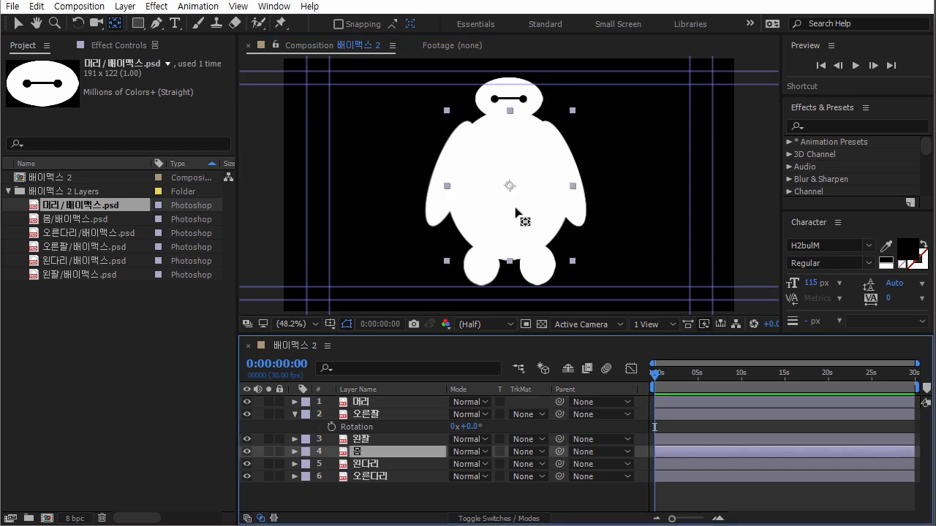
{"action": "left_click_drag", "start_coordinate": [509, 187], "coordinate": [510, 222]}
Move the anchor points of the 왼다리 and 오른다리 layers to the tops of the legs, where they meet the body
{"action": "left_click", "coordinate": [482, 262]}
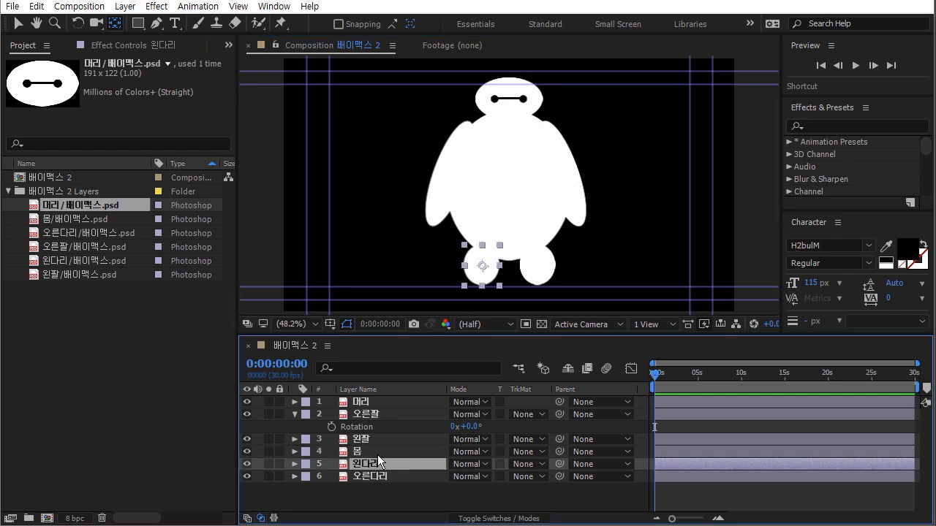
{"action": "left_click_drag", "start_coordinate": [482, 265], "coordinate": [487, 247]}
{"action": "left_click", "coordinate": [364, 476]}
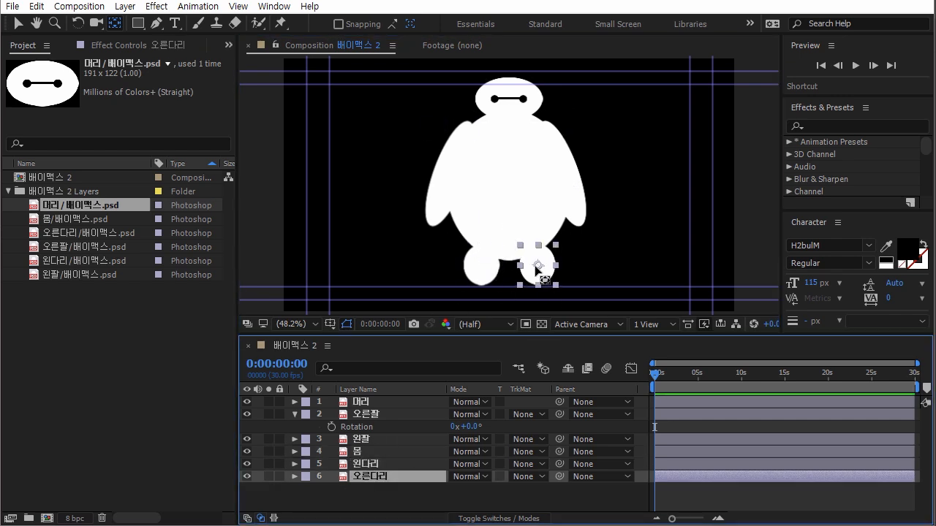
{"action": "left_click_drag", "start_coordinate": [538, 265], "coordinate": [530, 247]}
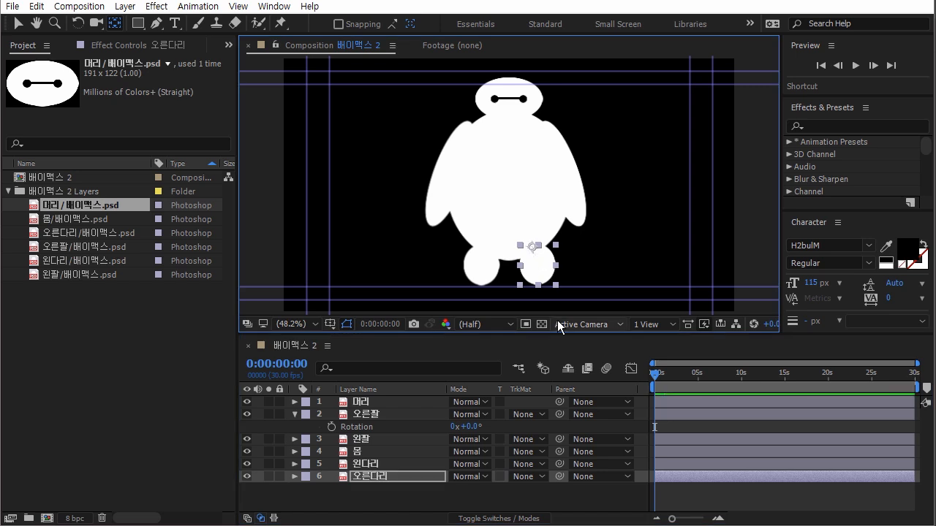
{"action": "left_click", "coordinate": [402, 503]}
Try rotating the 오른팔 layer about its shoulder and changing the 몸 layer's position, undoing both changes
{"action": "left_click_drag", "start_coordinate": [474, 428], "coordinate": [373, 438]}
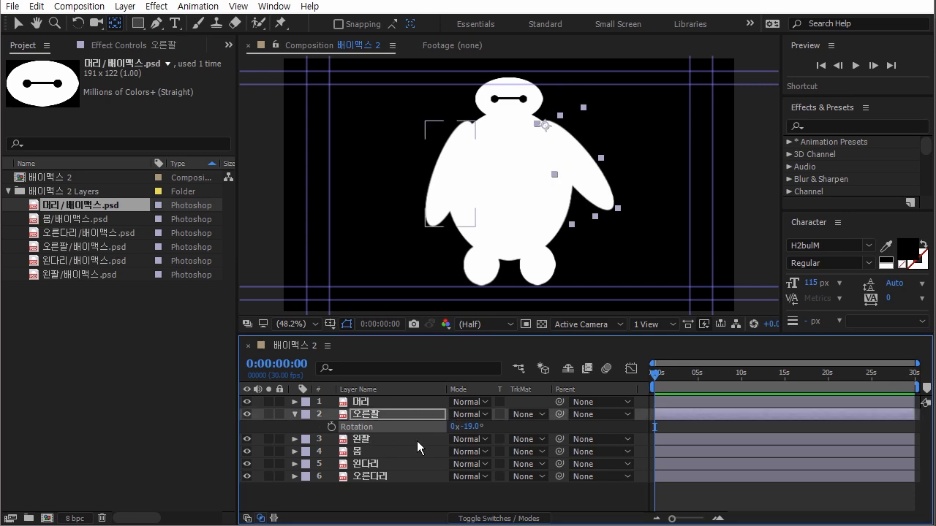
{"action": "key", "text": "ctrl+z"}
{"action": "left_click", "coordinate": [366, 451]}
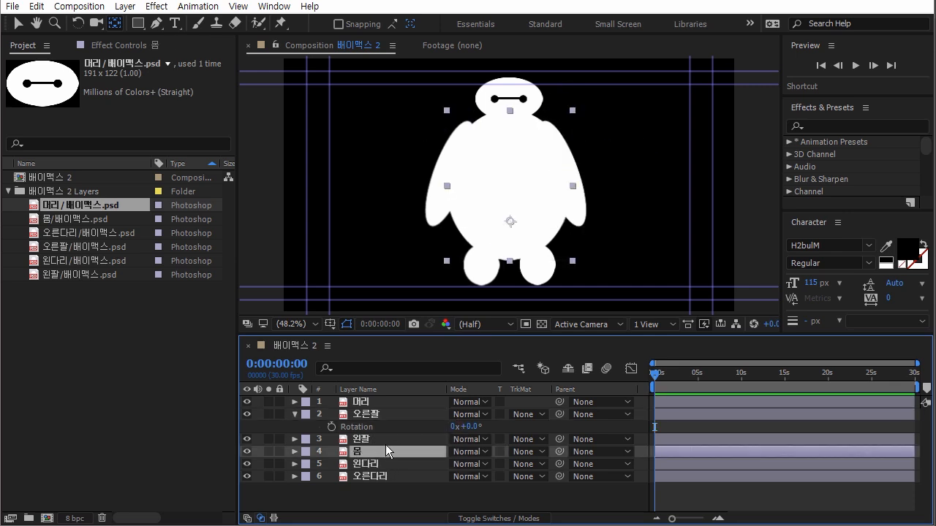
{"action": "key", "text": "p"}
{"action": "left_click_drag", "start_coordinate": [485, 464], "coordinate": [570, 439]}
{"action": "key", "text": "ctrl+z"}
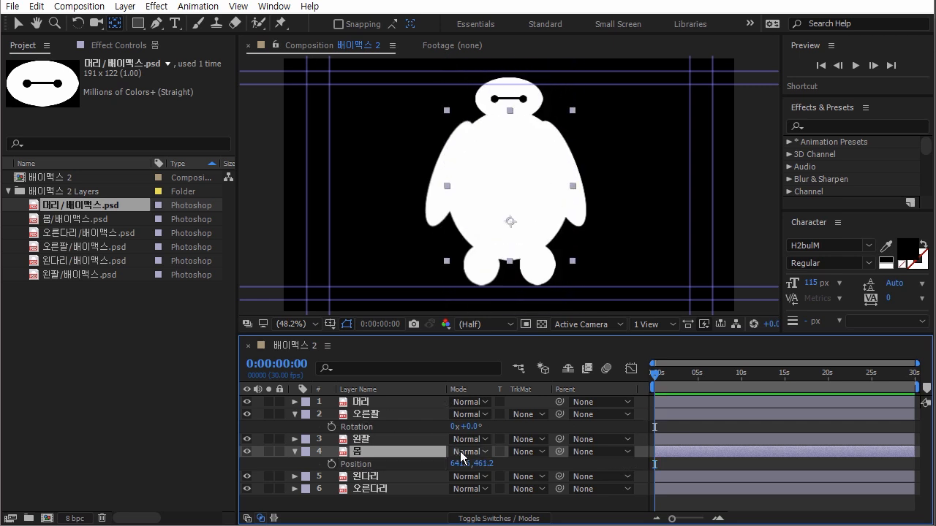
Examine the head, arm and leg layers one by one, along with the timeline's Parent settings
{"action": "left_click", "coordinate": [360, 402]}
{"action": "left_click", "coordinate": [361, 414]}
{"action": "left_click", "coordinate": [362, 438]}
{"action": "left_click", "coordinate": [363, 475]}
{"action": "left_click", "coordinate": [369, 414]}
{"action": "left_click", "coordinate": [378, 401]}
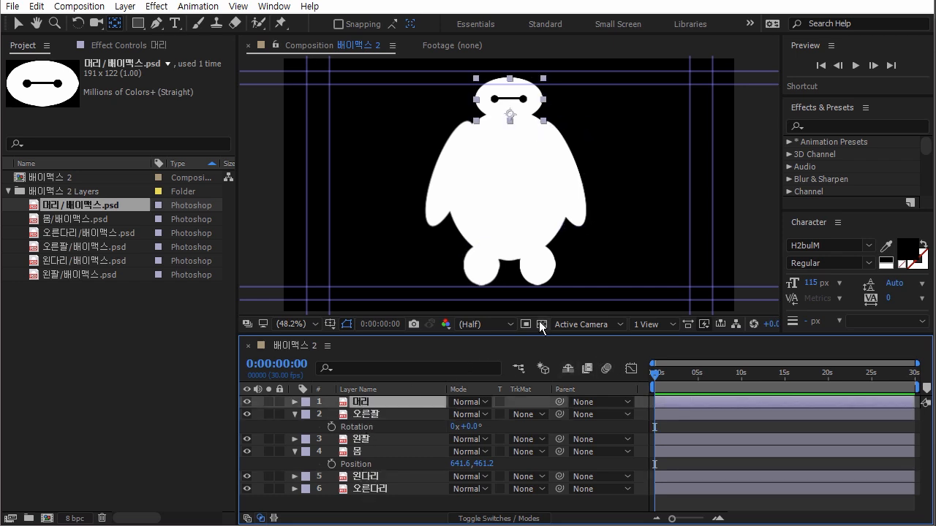
{"action": "mouse_move", "coordinate": [559, 414]}
{"action": "left_mouse_down"}
{"action": "mouse_move", "coordinate": [543, 397]}
{"action": "mouse_move", "coordinate": [557, 411]}
{"action": "mouse_move", "coordinate": [560, 402]}
{"action": "left_mouse_up"}
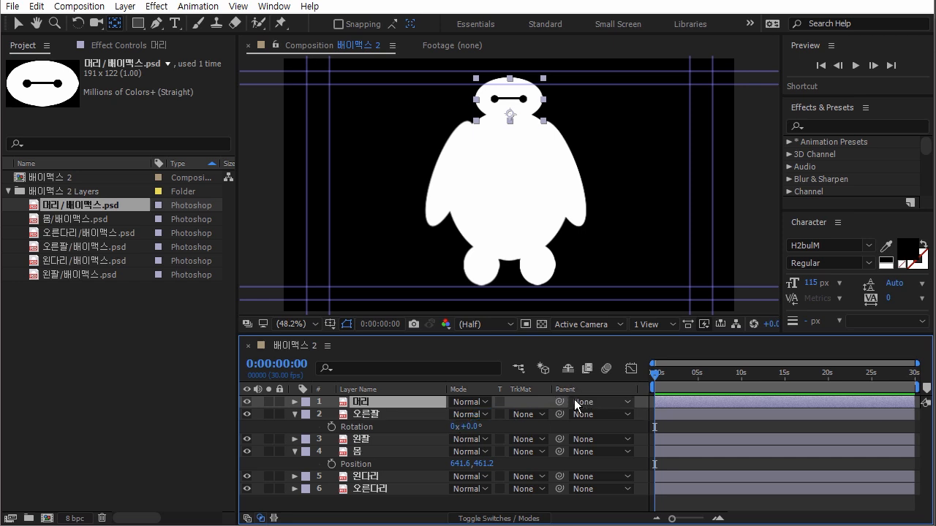
{"action": "left_click_drag", "start_coordinate": [611, 386], "coordinate": [615, 464]}
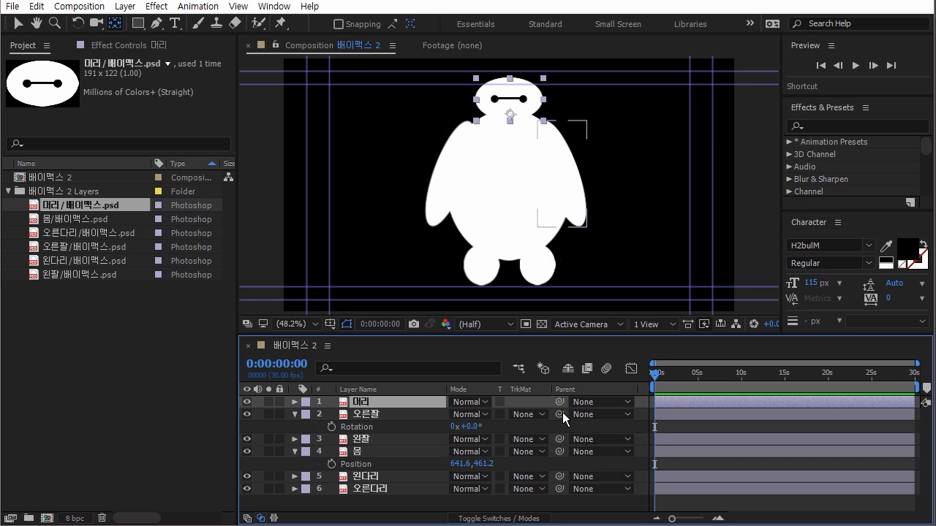
Parent the 머리, 오른팔 and 왼팔 layers to the 몸 layer
{"action": "left_click_drag", "start_coordinate": [566, 412], "coordinate": [434, 462]}
{"action": "left_click_drag", "start_coordinate": [431, 404], "coordinate": [355, 452]}
{"action": "left_click_drag", "start_coordinate": [560, 412], "coordinate": [354, 452]}
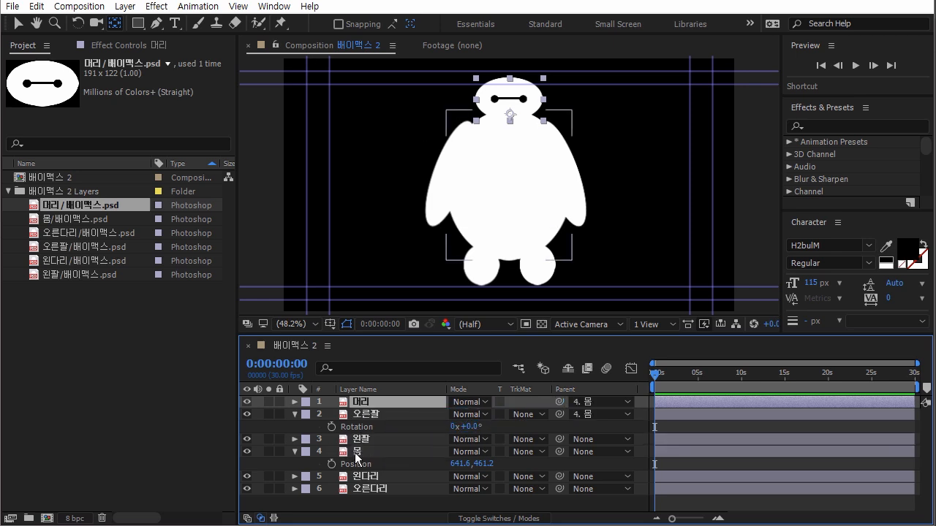
{"action": "left_click", "coordinate": [594, 433]}
{"action": "left_click", "coordinate": [606, 388]}
{"action": "left_click", "coordinate": [593, 451]}
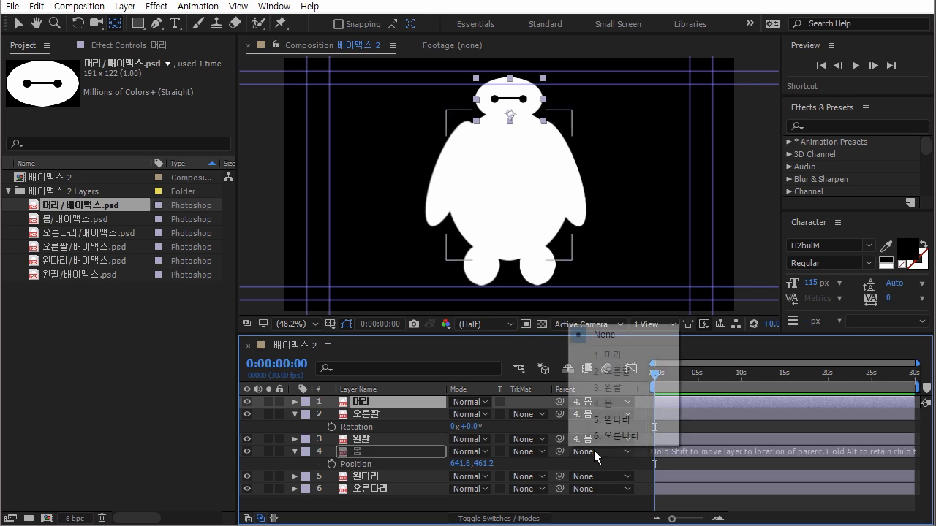
Parent the 오른다리 and 왼다리 layers to the 몸 layer
{"action": "left_click", "coordinate": [596, 489]}
{"action": "left_click", "coordinate": [608, 440]}
{"action": "left_click", "coordinate": [600, 476]}
{"action": "left_click", "coordinate": [615, 427]}
Examine the parent choices for the 몸 layer, leaving its parent set to None
{"action": "left_click_drag", "start_coordinate": [558, 450], "coordinate": [391, 450]}
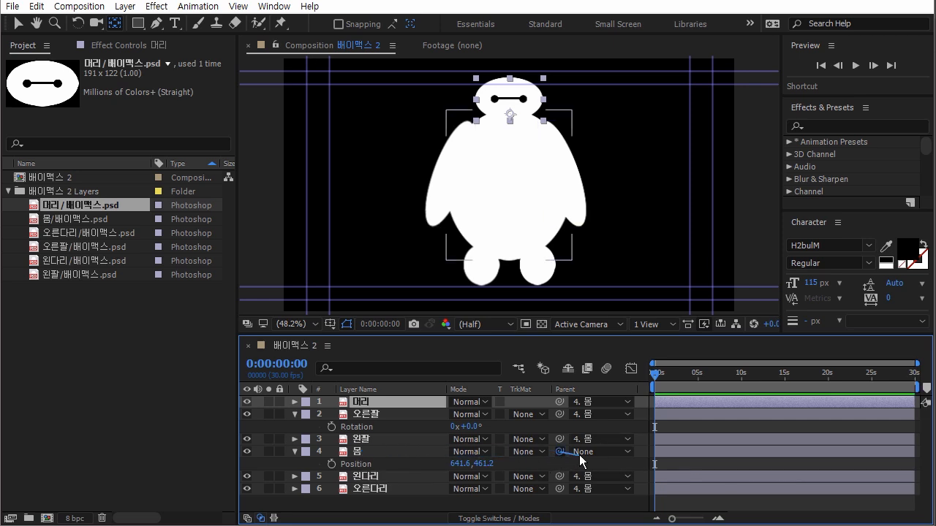
{"action": "left_click", "coordinate": [604, 451]}
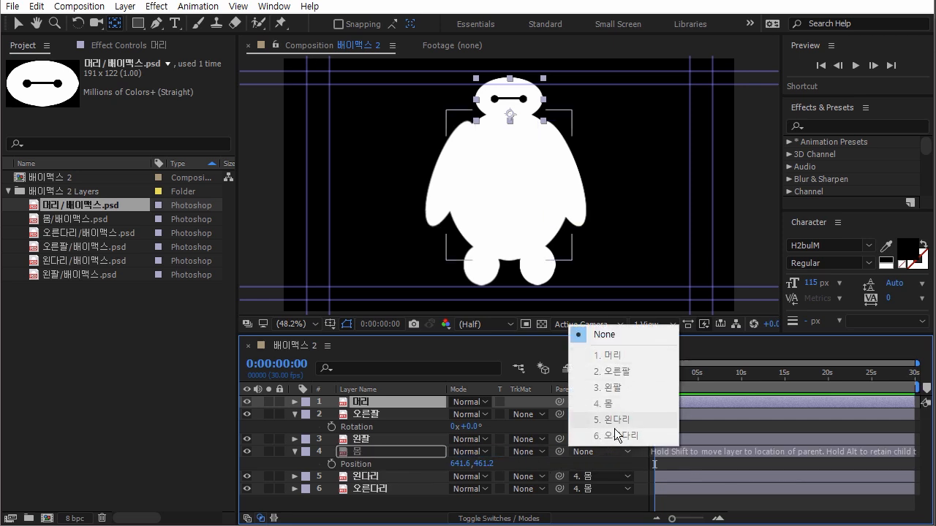
{"action": "left_click", "coordinate": [601, 451]}
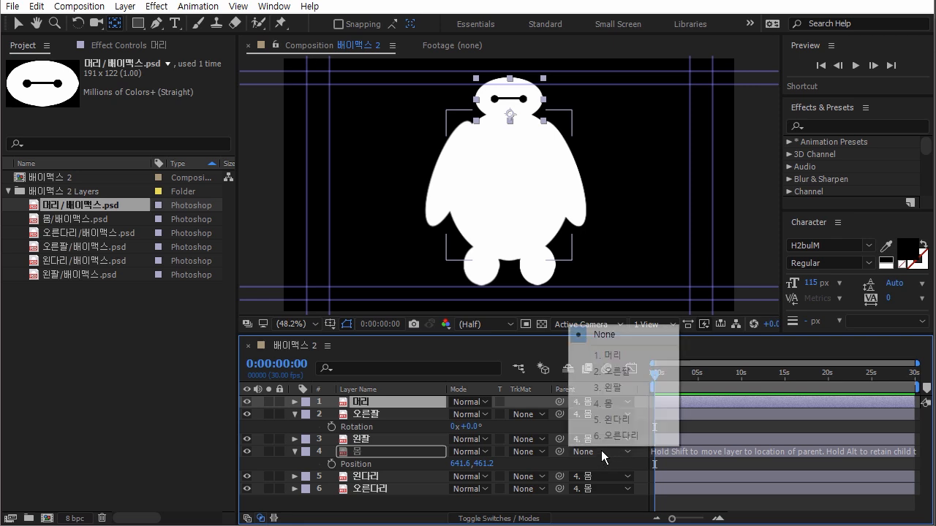
Collapse the revealed properties of the 오른팔 and 몸 layers
{"action": "left_click", "coordinate": [398, 422]}
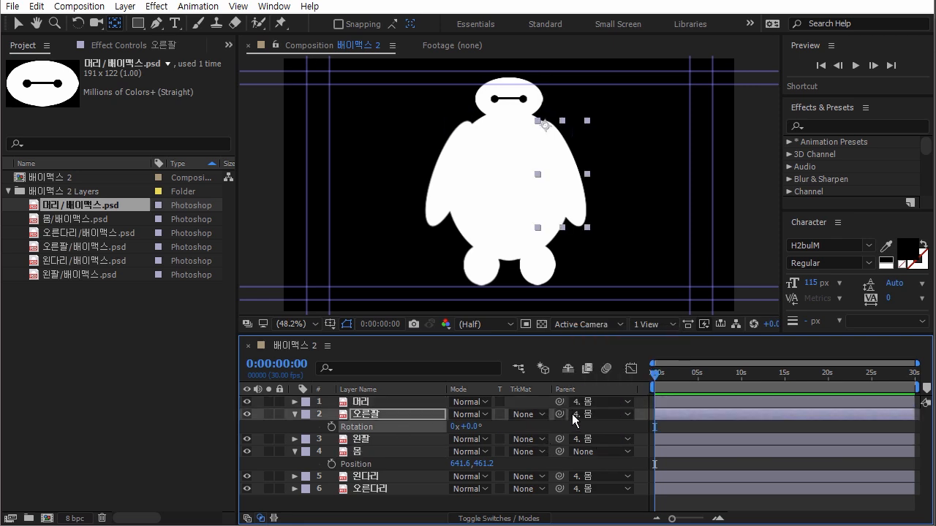
{"action": "left_click", "coordinate": [294, 414]}
{"action": "left_click", "coordinate": [294, 439]}
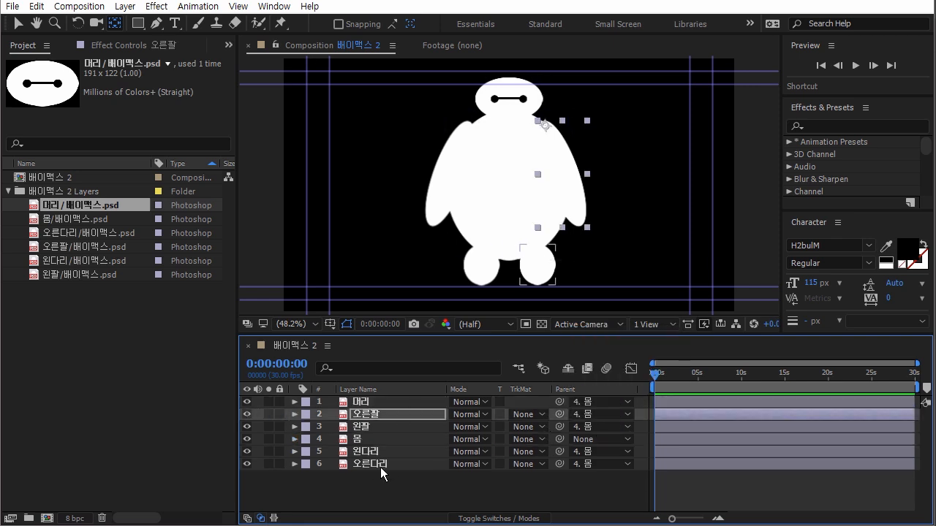
Try changing the 몸 layer's position to test the parented body parts, undoing the move
{"action": "left_click", "coordinate": [388, 440]}
{"action": "key", "text": "p"}
{"action": "left_click_drag", "start_coordinate": [485, 453], "coordinate": [510, 442]}
{"action": "key", "text": "ctrl+z"}
{"action": "key", "text": "ctrl+z"}
Add Rotation keyframes to all six layers at 0:00:00:00, enlarging the timeline to show every layer's Rotation property
{"action": "left_click_drag", "start_coordinate": [431, 510], "coordinate": [351, 401]}
{"action": "key", "text": "r"}
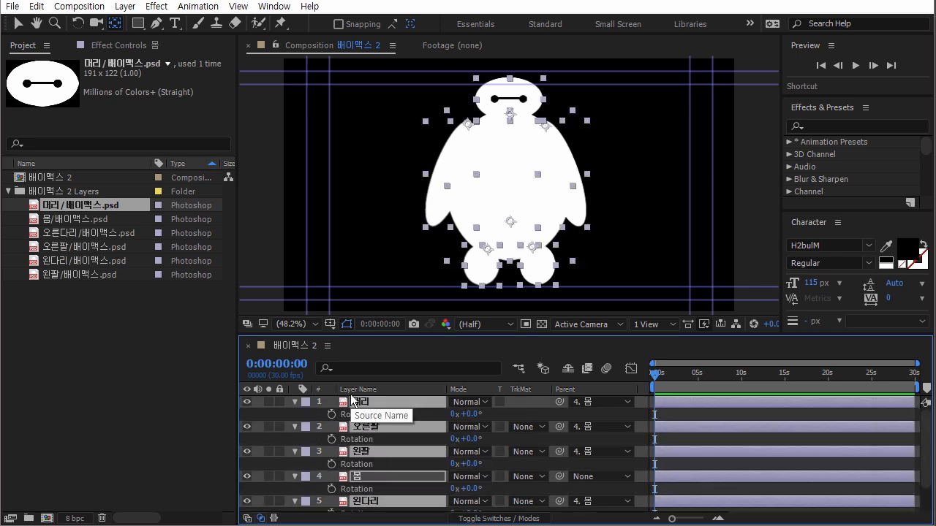
{"action": "left_click_drag", "start_coordinate": [400, 334], "coordinate": [404, 296]}
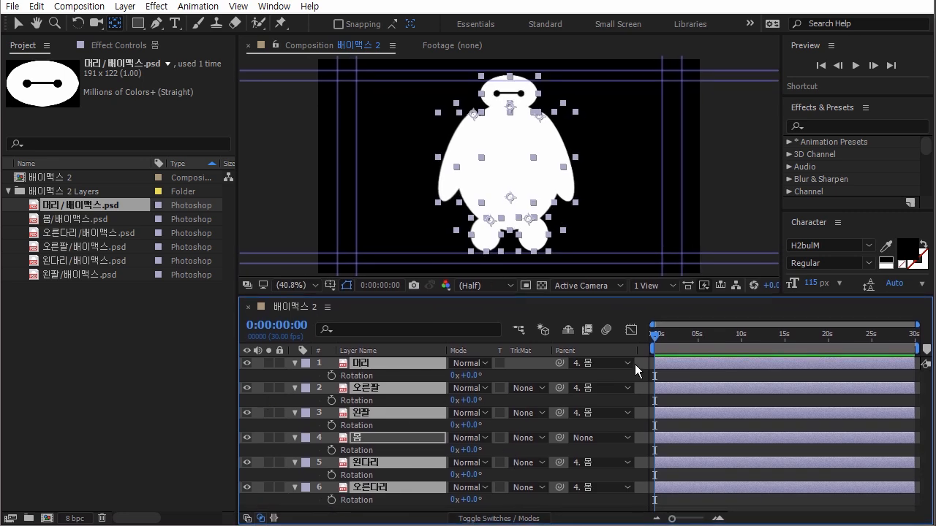
{"action": "left_click", "coordinate": [332, 376]}
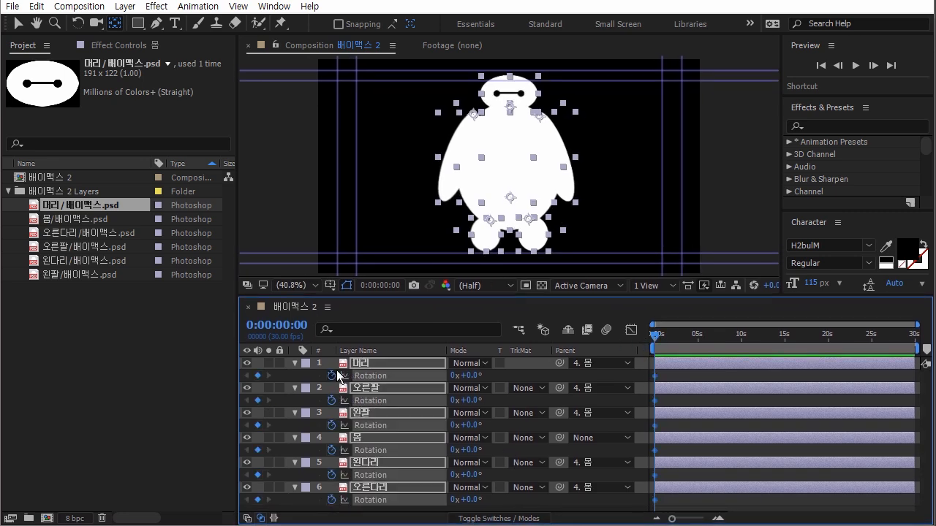
Keyframe the 머리 layer's Rotation at +23° around 2 seconds and -24° at 0:00:03:24
{"action": "left_click", "coordinate": [675, 374]}
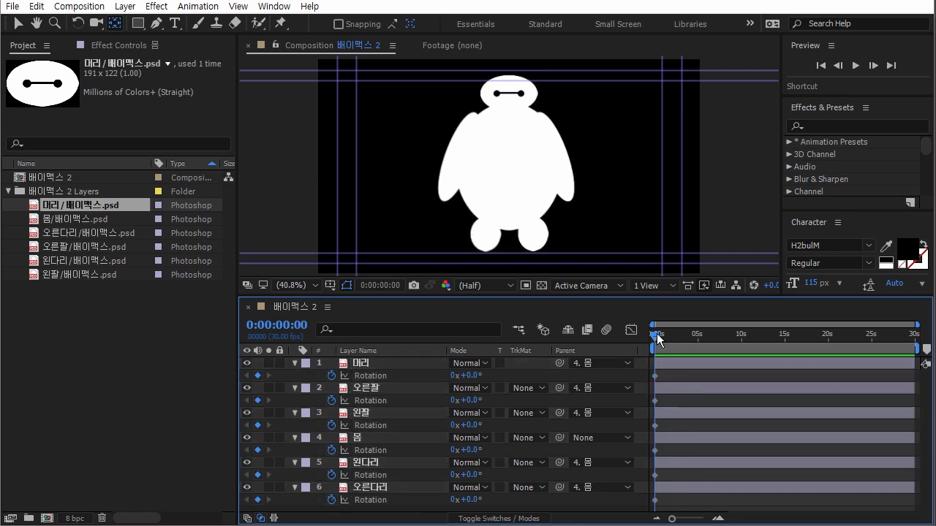
{"action": "left_click_drag", "start_coordinate": [472, 376], "coordinate": [489, 376]}
{"action": "left_click_drag", "start_coordinate": [680, 332], "coordinate": [688, 337]}
{"action": "left_click_drag", "start_coordinate": [475, 375], "coordinate": [440, 375]}
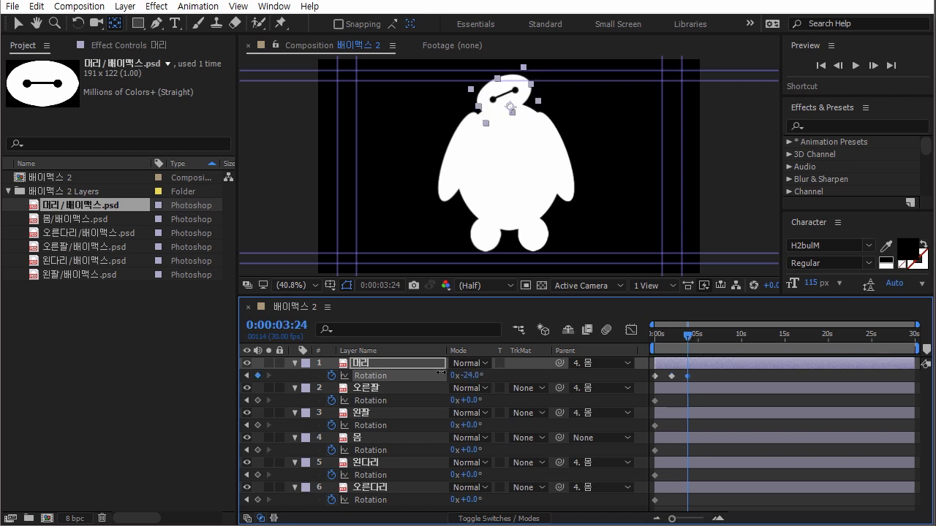
Move the 머리 layer's +23° Rotation keyframe to 0:00:00:00, replacing the initial keyframe
{"action": "mouse_move", "coordinate": [688, 338]}
{"action": "left_mouse_down"}
{"action": "mouse_move", "coordinate": [645, 335]}
{"action": "mouse_move", "coordinate": [692, 340]}
{"action": "left_mouse_up"}
{"action": "left_click_drag", "start_coordinate": [674, 335], "coordinate": [651, 334]}
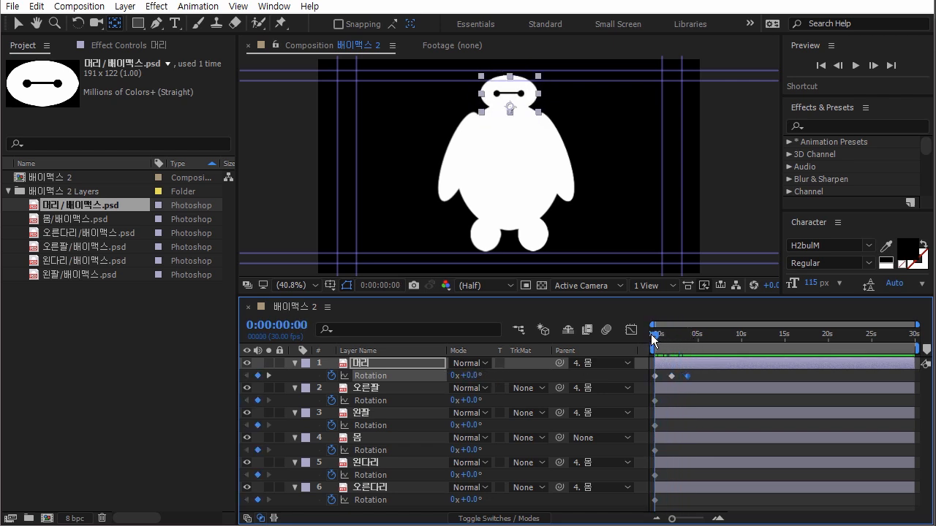
{"action": "left_click_drag", "start_coordinate": [671, 376], "coordinate": [659, 376]}
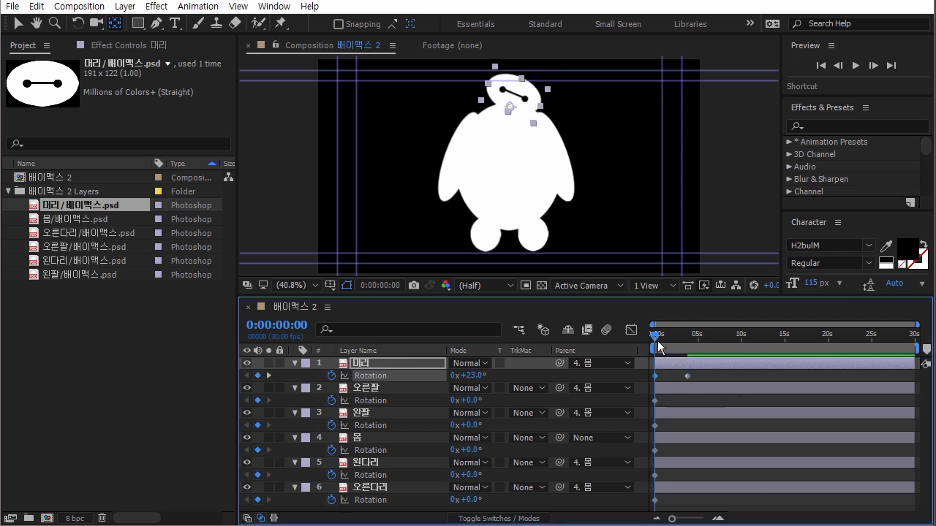
{"action": "mouse_move", "coordinate": [653, 337]}
{"action": "left_mouse_down"}
{"action": "mouse_move", "coordinate": [737, 341]}
{"action": "mouse_move", "coordinate": [642, 338]}
{"action": "left_mouse_up"}
At 0:00:02:26, keyframe the arms' Rotation: -72° for 오른팔 and +39° for 왼팔
{"action": "left_click_drag", "start_coordinate": [657, 339], "coordinate": [679, 341]}
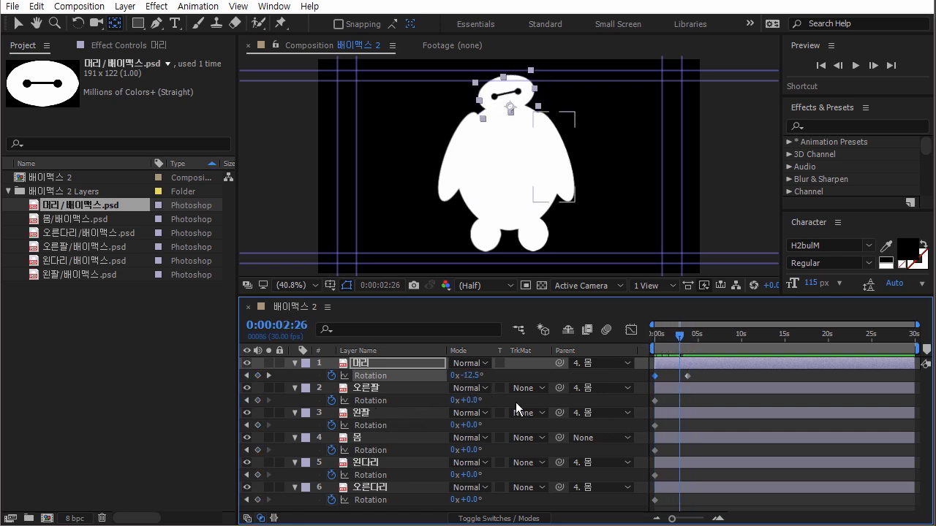
{"action": "left_click", "coordinate": [487, 401]}
{"action": "left_click_drag", "start_coordinate": [468, 401], "coordinate": [413, 395]}
{"action": "left_click_drag", "start_coordinate": [471, 425], "coordinate": [495, 419]}
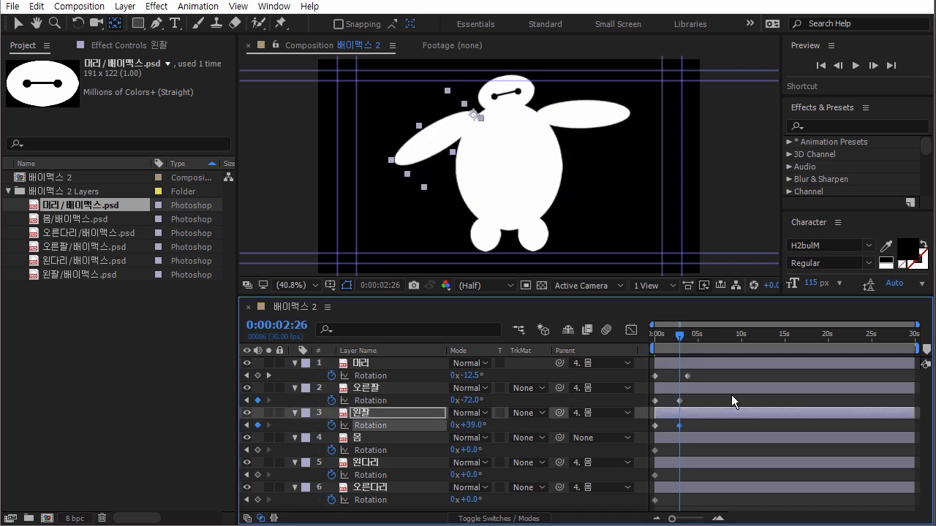
Keyframe the legs' Rotation: 왼다리 -18° and 오른다리 -20° at 0:00:01:21, then +19° and +31° at 0:00:00:00
{"action": "mouse_move", "coordinate": [686, 337]}
{"action": "left_mouse_down"}
{"action": "mouse_move", "coordinate": [642, 335]}
{"action": "mouse_move", "coordinate": [690, 334]}
{"action": "mouse_move", "coordinate": [645, 338]}
{"action": "mouse_move", "coordinate": [669, 336]}
{"action": "left_mouse_up"}
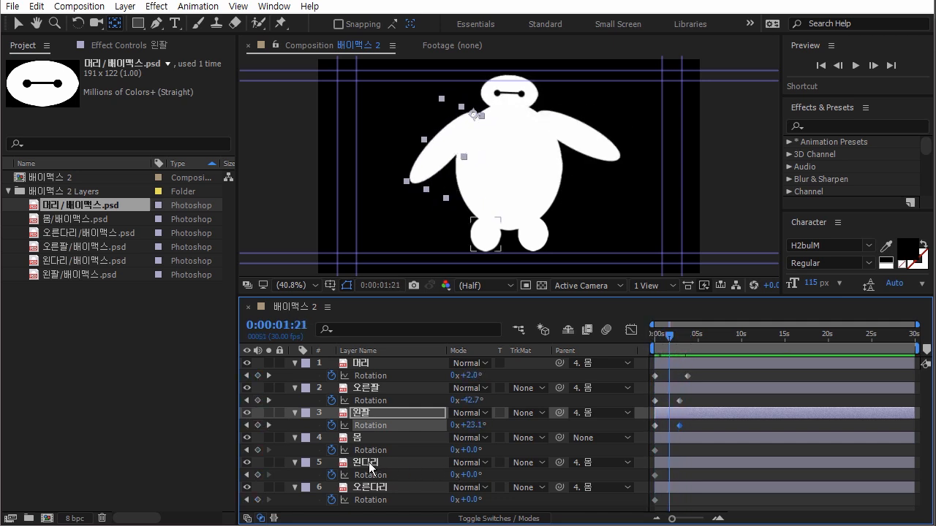
{"action": "left_click_drag", "start_coordinate": [465, 475], "coordinate": [451, 500]}
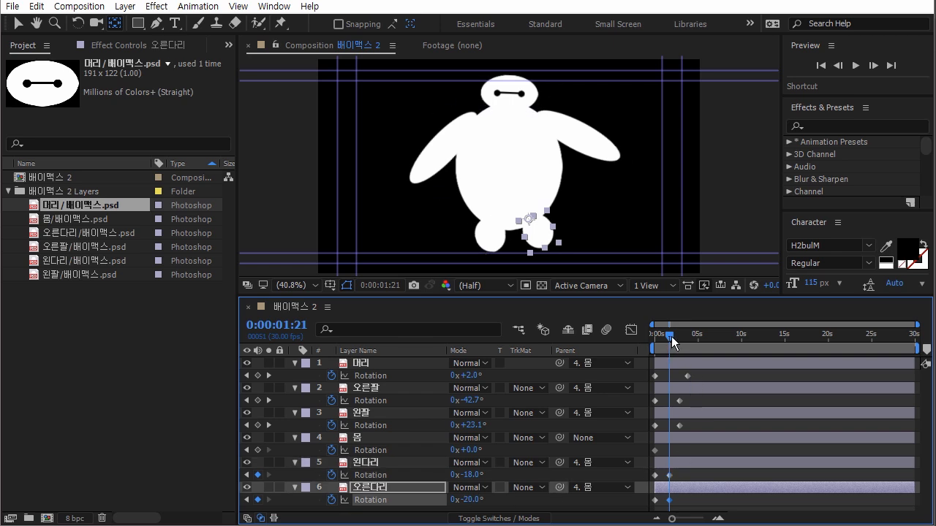
{"action": "left_click_drag", "start_coordinate": [672, 337], "coordinate": [646, 337]}
{"action": "left_click_drag", "start_coordinate": [465, 474], "coordinate": [528, 488]}
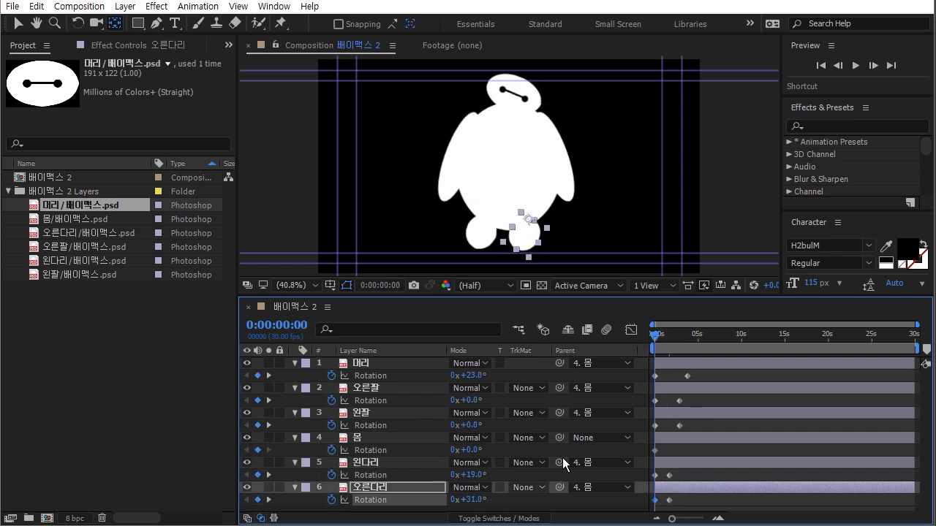
Copy the 왼다리 layer's two Rotation keyframes and paste them at regular intervals from 0:00:03:21 to 0:00:13:12
{"action": "left_click_drag", "start_coordinate": [656, 335], "coordinate": [695, 338]}
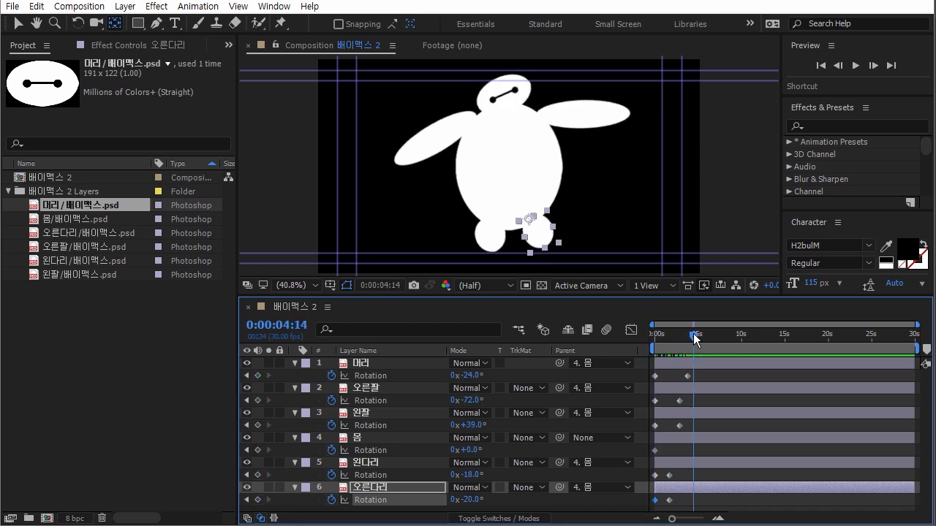
{"action": "left_click", "coordinate": [654, 475]}
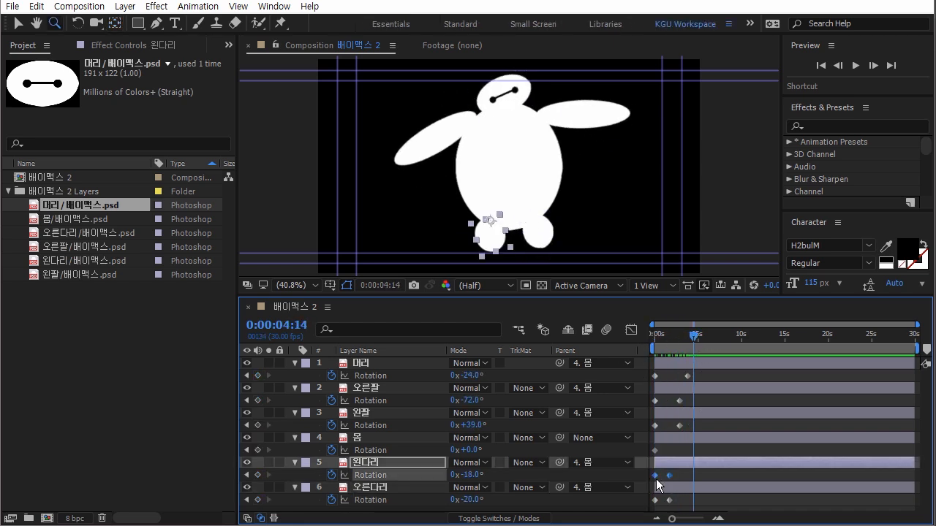
{"action": "left_click", "coordinate": [686, 334]}
{"action": "key", "text": "ctrl+v"}
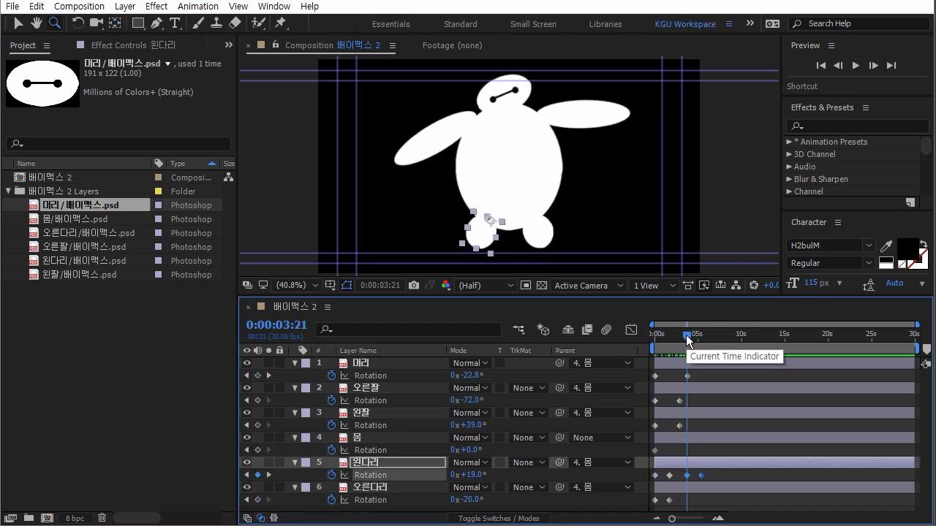
{"action": "left_click_drag", "start_coordinate": [691, 337], "coordinate": [740, 334]}
{"action": "key", "text": "ctrl+v"}
{"action": "left_click", "coordinate": [742, 335]}
{"action": "key", "text": "ctrl+v"}
{"action": "left_click", "coordinate": [771, 336]}
{"action": "key", "text": "ctrl+v"}
Copy all the 왼다리 layer's Rotation keyframes and paste the set at 0:00:16:26
{"action": "left_click_drag", "start_coordinate": [789, 473], "coordinate": [648, 478]}
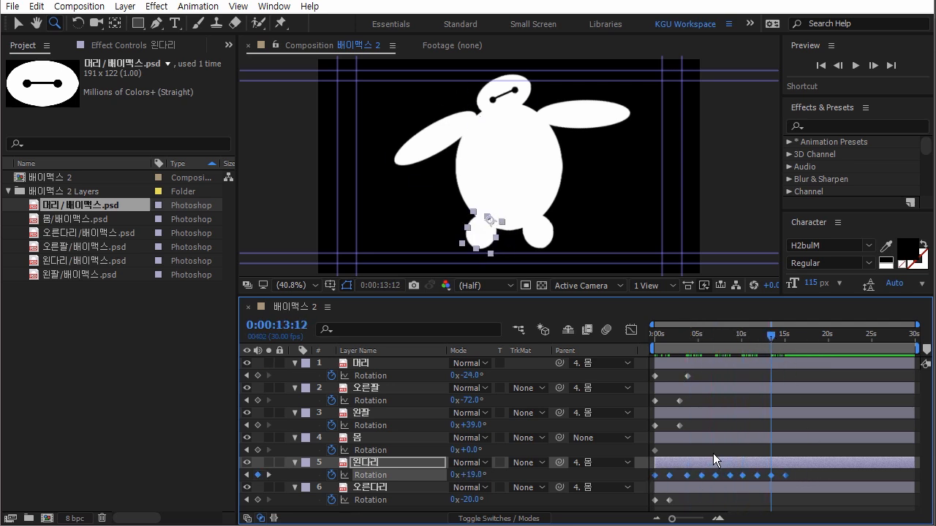
{"action": "left_click_drag", "start_coordinate": [783, 335], "coordinate": [799, 335]}
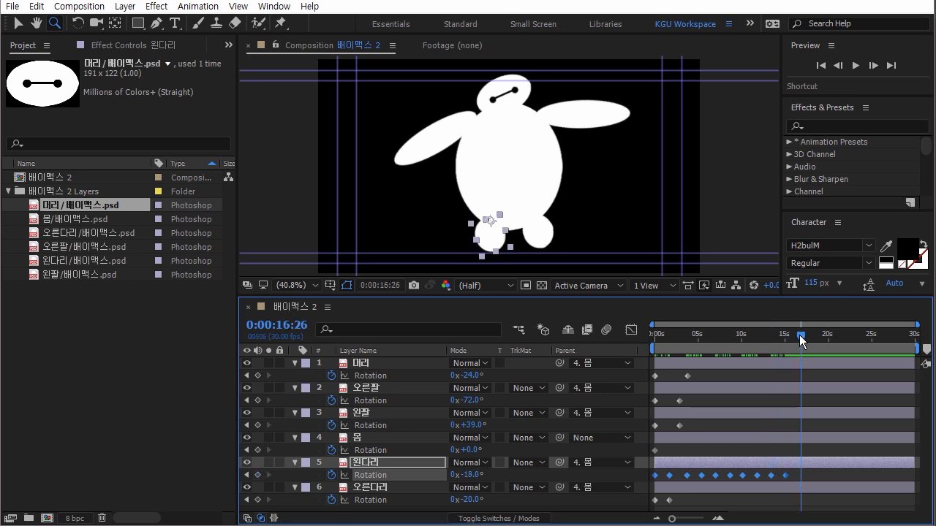
{"action": "key", "text": "ctrl+v"}
Copy the 오른다리 layer's two Rotation keyframes and paste them at regular intervals up to 0:00:13:12
{"action": "left_click_drag", "start_coordinate": [679, 500], "coordinate": [648, 504]}
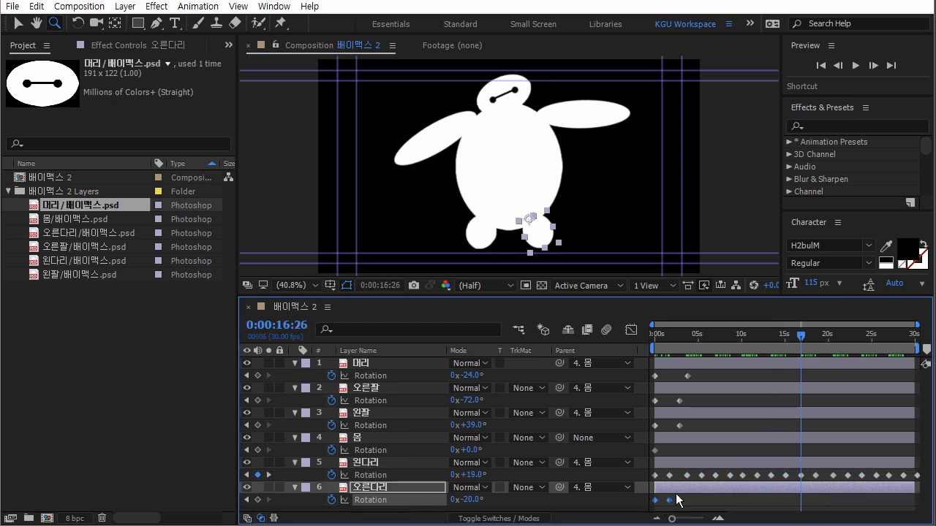
{"action": "left_click_drag", "start_coordinate": [801, 334], "coordinate": [747, 338]}
{"action": "key", "text": "ctrl+v"}
{"action": "key", "text": "ctrl+v"}
{"action": "key", "text": "ctrl+v"}
{"action": "left_click", "coordinate": [771, 335]}
{"action": "key", "text": "ctrl+v"}
Copy all the 오른다리 layer's Rotation keyframes and paste the set at about 17 seconds to fill the remaining timeline
{"action": "left_click_drag", "start_coordinate": [803, 515], "coordinate": [646, 497]}
{"action": "key", "text": "ctrl+c"}
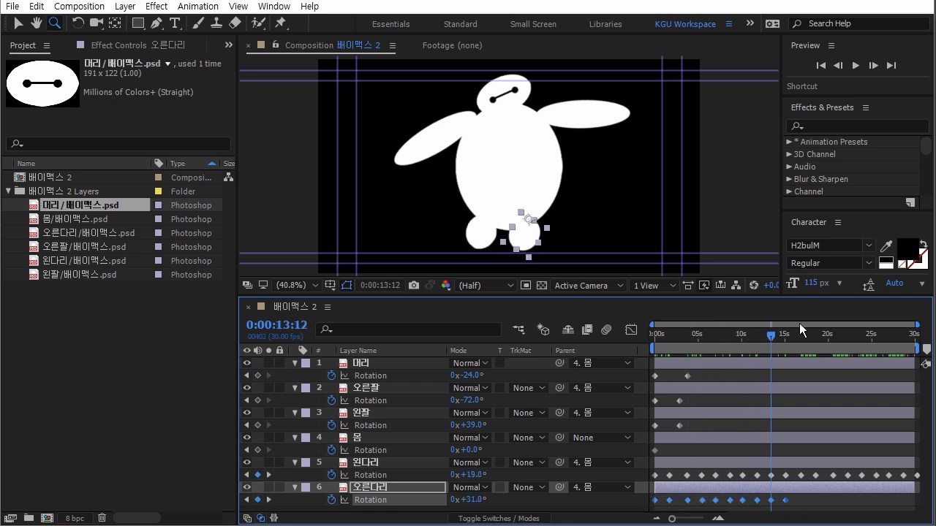
{"action": "left_click_drag", "start_coordinate": [792, 335], "coordinate": [802, 335]}
{"action": "key", "text": "ctrl+v"}
{"action": "left_click", "coordinate": [671, 335]}
Copy the two Rotation keyframes of 오른팔 and of 왼팔, pasting each pair on its own layer at 0:00:05:19
{"action": "left_click_drag", "start_coordinate": [686, 334], "coordinate": [651, 336]}
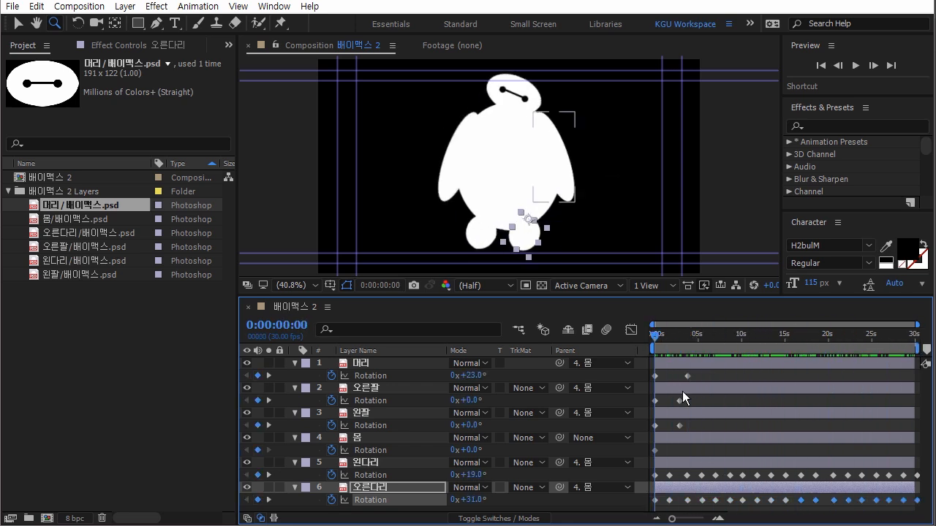
{"action": "left_click_drag", "start_coordinate": [695, 398], "coordinate": [651, 405]}
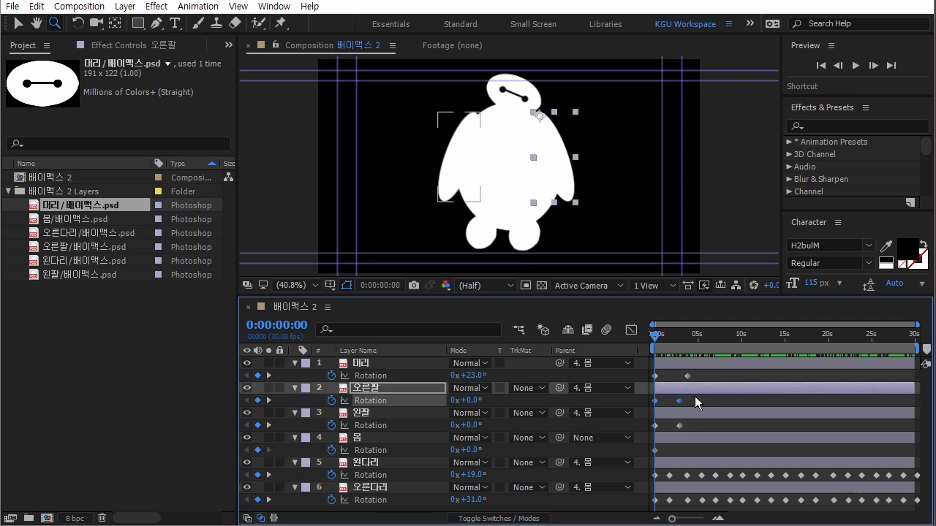
{"action": "left_click_drag", "start_coordinate": [668, 337], "coordinate": [704, 340]}
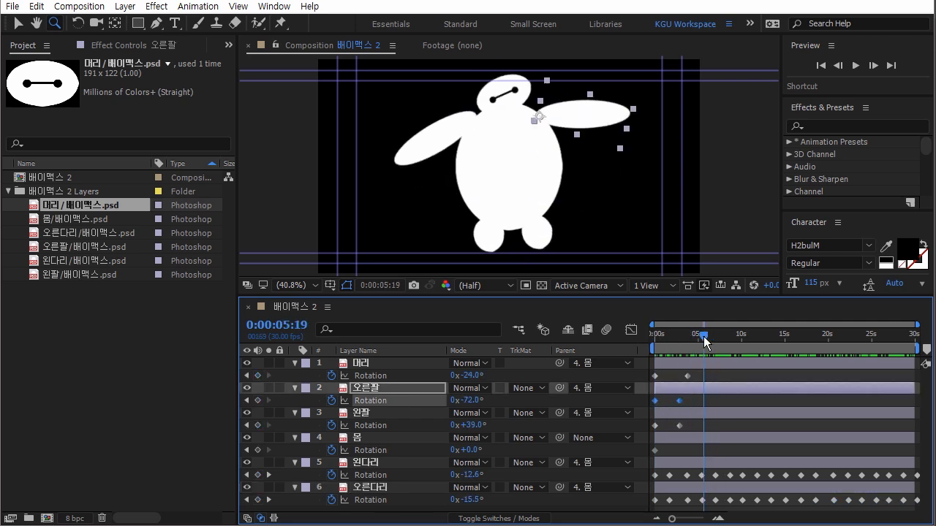
{"action": "key", "text": "ctrl+v"}
{"action": "left_click", "coordinate": [651, 426]}
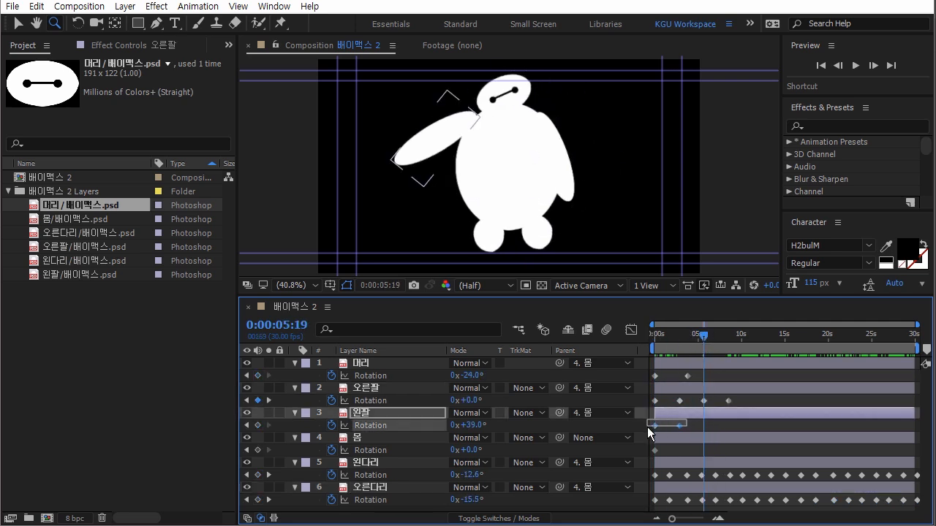
{"action": "key", "text": "ctrl+v"}
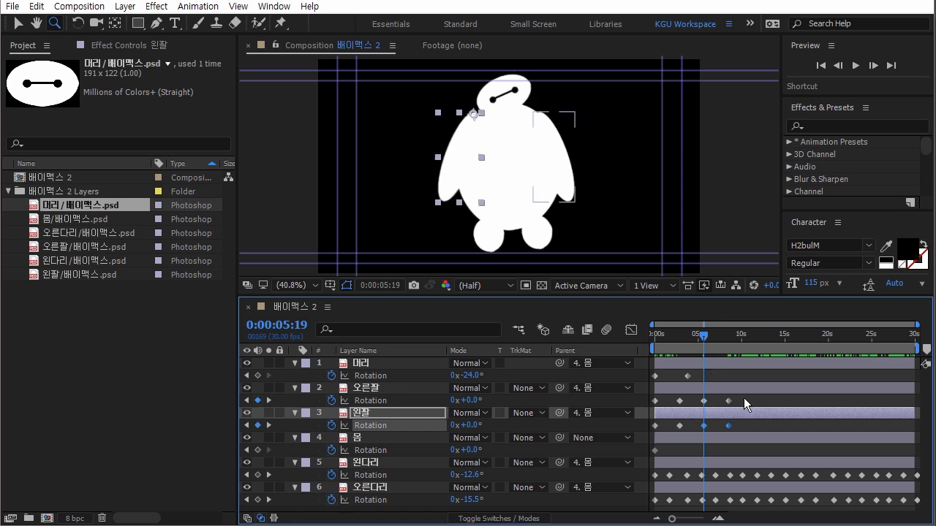
{"action": "left_click_drag", "start_coordinate": [744, 397], "coordinate": [651, 406]}
{"action": "left_click_drag", "start_coordinate": [703, 336], "coordinate": [749, 336]}
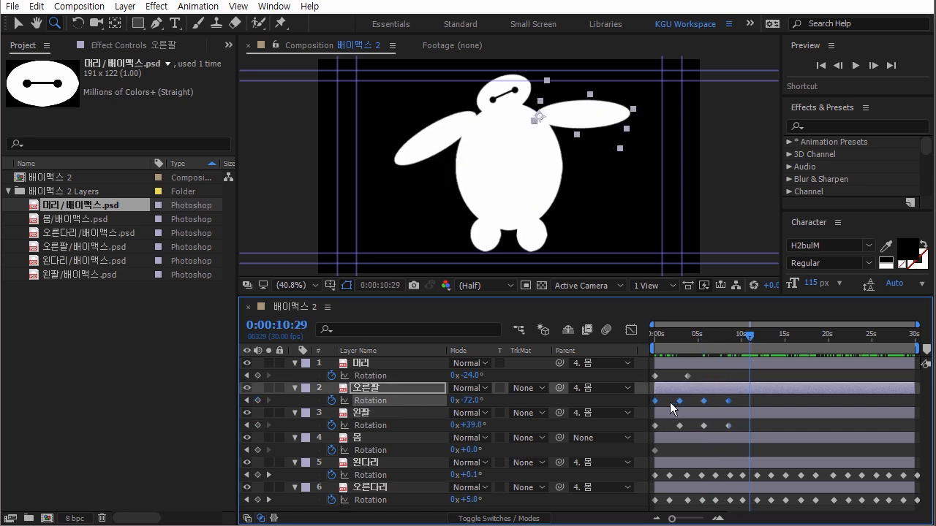
{"action": "left_click_drag", "start_coordinate": [751, 403], "coordinate": [647, 428]}
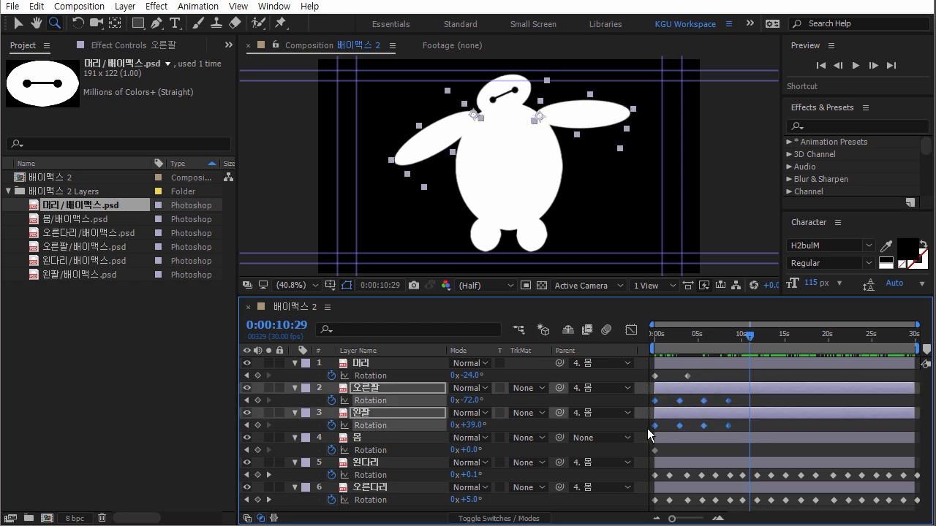
{"action": "key", "text": "ctrl+d"}
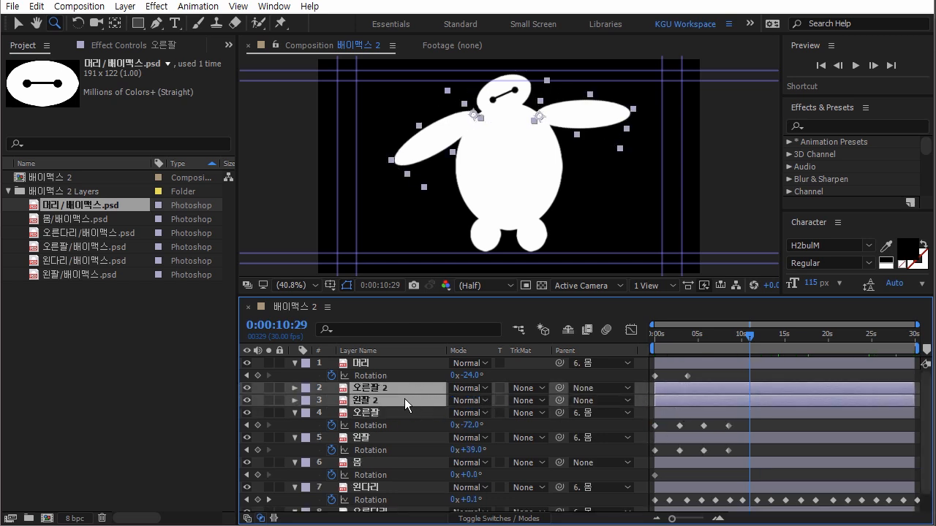
{"action": "key", "text": "ctrl+z"}
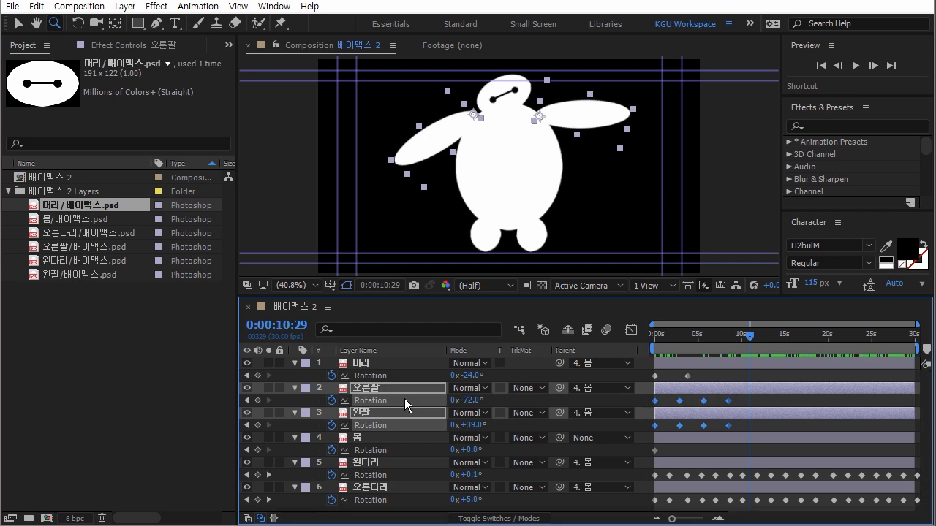
Copy the 오른팔 layer's four Rotation keyframes and paste them at 0:00:11:04
{"action": "left_click_drag", "start_coordinate": [752, 340], "coordinate": [750, 339]}
{"action": "left_click", "coordinate": [743, 397]}
{"action": "left_click_drag", "start_coordinate": [743, 398], "coordinate": [649, 404]}
{"action": "key", "text": "ctrl+c"}
{"action": "key", "text": "ctrl+v"}
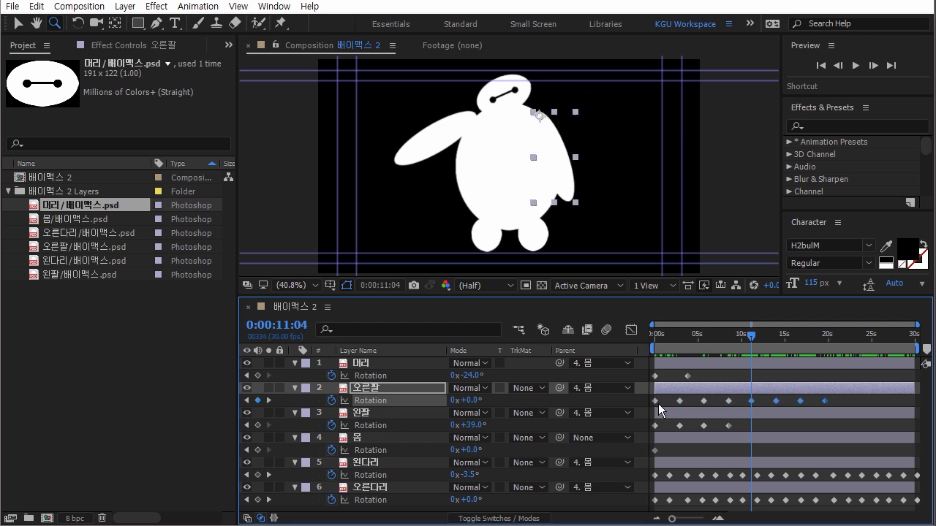
Paste the 오른팔 layer's four Rotation keyframes again at 0:00:22:02, undoing the first paste at 0:00:22:07
{"action": "left_click_drag", "start_coordinate": [752, 336], "coordinate": [848, 340]}
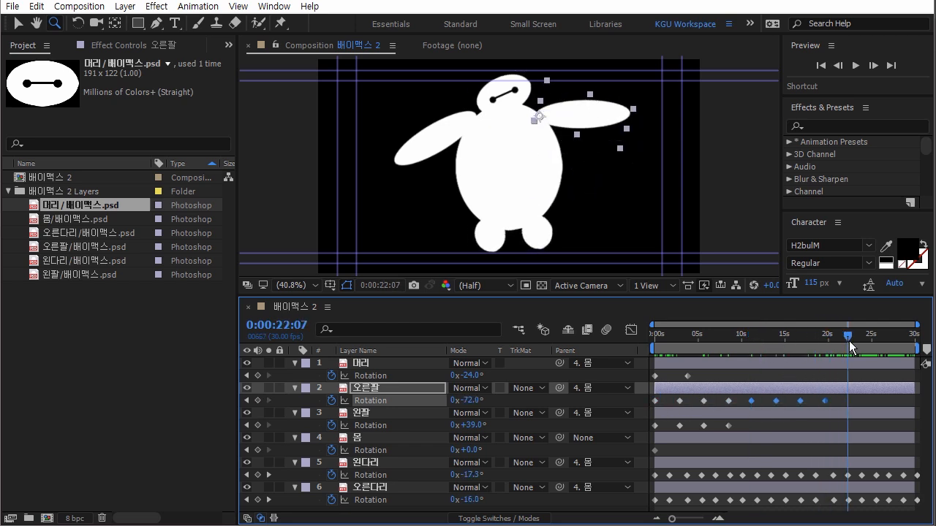
{"action": "key", "text": "ctrl+v"}
{"action": "key", "text": "ctrl+z"}
{"action": "left_click_drag", "start_coordinate": [832, 396], "coordinate": [743, 407]}
{"action": "left_click_drag", "start_coordinate": [847, 336], "coordinate": [846, 336]}
{"action": "key", "text": "ctrl+v"}
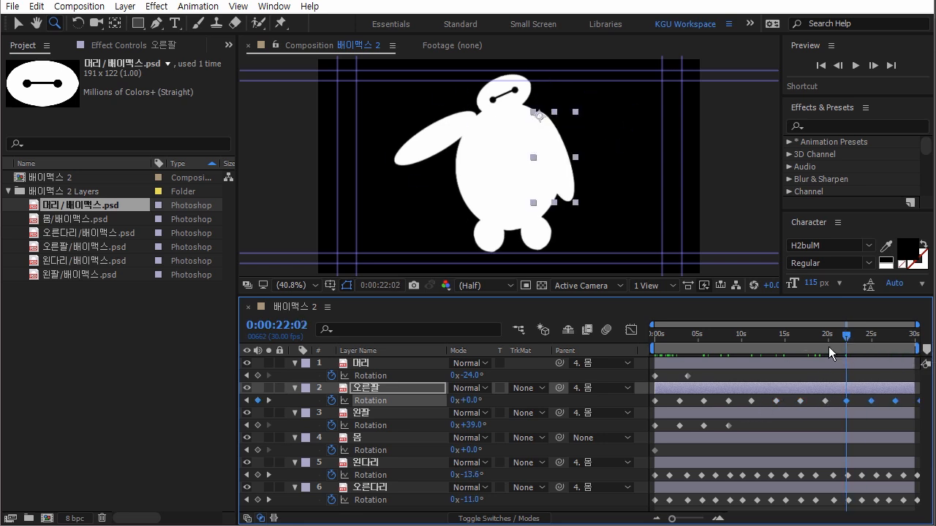
Copy the 왼팔 layer's four Rotation keyframes and paste them at 0:00:11:04 and 0:00:22:02
{"action": "left_click", "coordinate": [749, 335]}
{"action": "left_click_drag", "start_coordinate": [740, 420], "coordinate": [647, 429]}
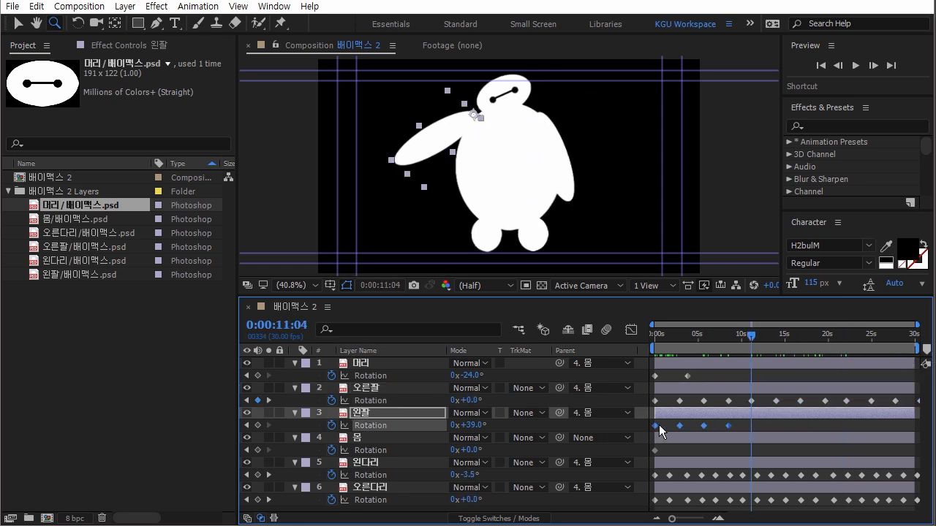
{"action": "key", "text": "ctrl+v"}
{"action": "left_click_drag", "start_coordinate": [758, 336], "coordinate": [845, 336]}
{"action": "key", "text": "ctrl+v"}
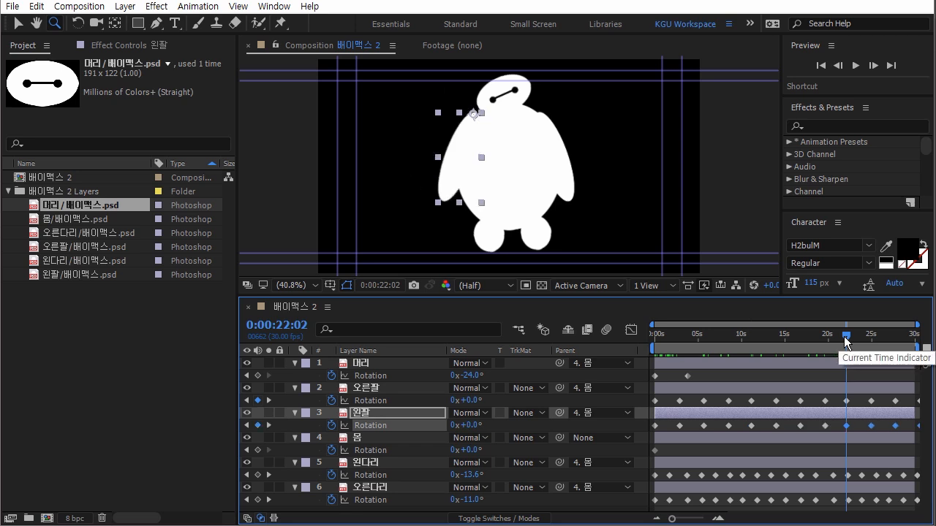
Copy the 머리 layer's Rotation keyframes and paste them repeatedly along the timeline up to about 28 seconds
{"action": "left_click", "coordinate": [811, 375]}
{"action": "left_click_drag", "start_coordinate": [839, 332], "coordinate": [651, 380]}
{"action": "key", "text": "ctrl+c"}
{"action": "key", "text": "ctrl+v"}
{"action": "left_click_drag", "start_coordinate": [720, 337], "coordinate": [896, 337]}
{"action": "key", "text": "ctrl+v"}
Preview the character animation from the start, stop playback, and return the playhead to 0:00:00:00
{"action": "key", "text": "Home"}
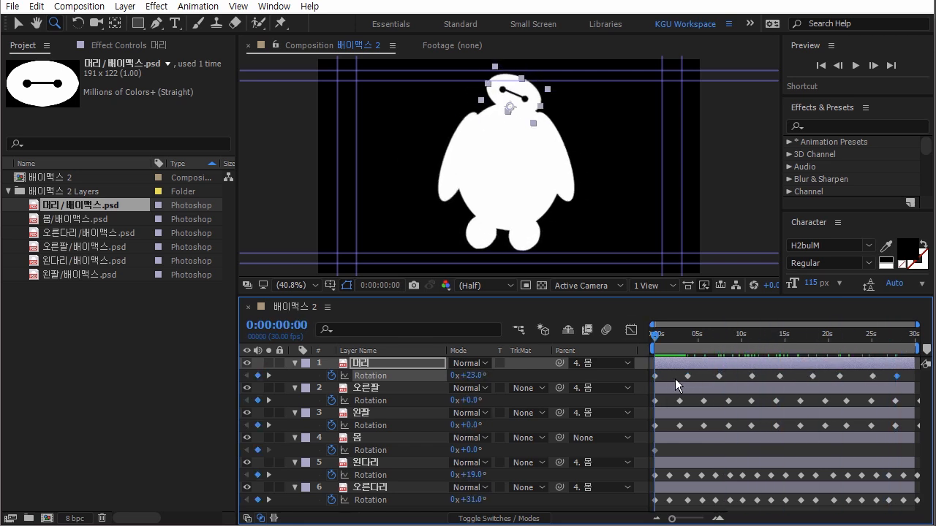
{"action": "left_click", "coordinate": [680, 378]}
{"action": "left_click", "coordinate": [854, 65]}
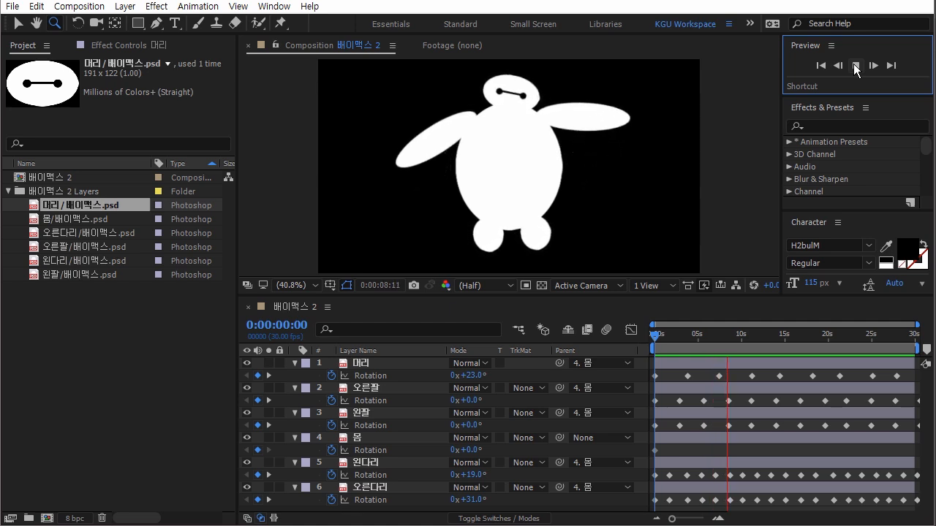
{"action": "left_click", "coordinate": [856, 66]}
{"action": "left_click_drag", "start_coordinate": [741, 338], "coordinate": [653, 335]}
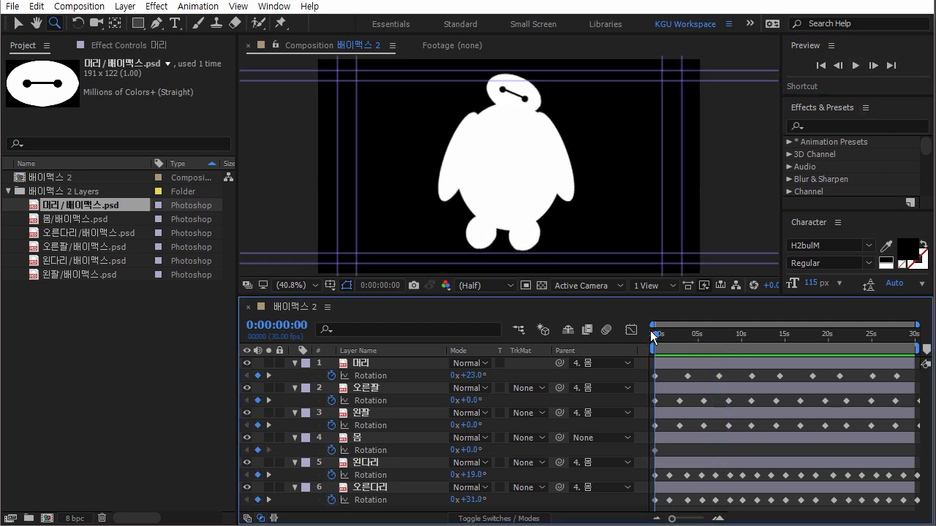
Move the 머리 layer's second Rotation keyframe earlier, to about 2 seconds, undoing the unwanted trial moves
{"action": "left_click", "coordinate": [669, 364]}
{"action": "left_click", "coordinate": [658, 375]}
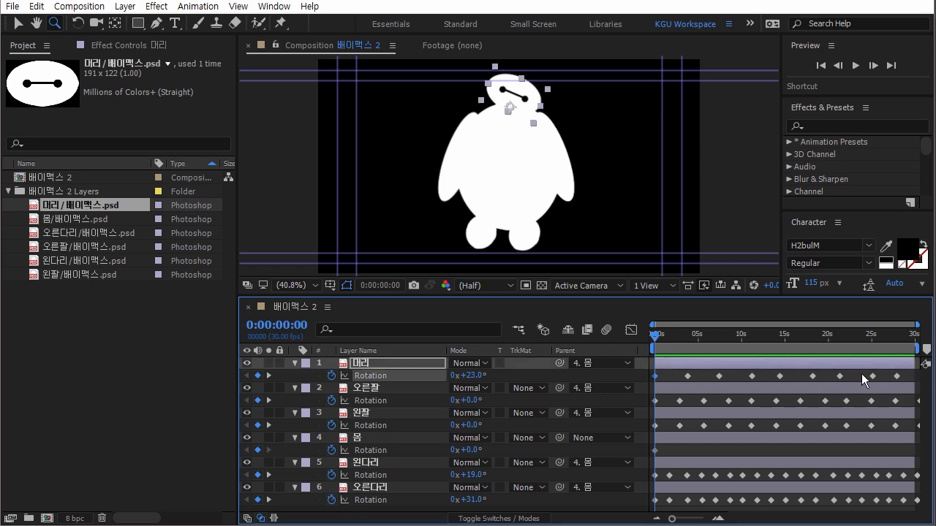
{"action": "left_click_drag", "start_coordinate": [684, 376], "coordinate": [722, 377]}
{"action": "left_click", "coordinate": [698, 376]}
{"action": "key", "text": "ctrl+z"}
{"action": "key", "text": "ctrl+z"}
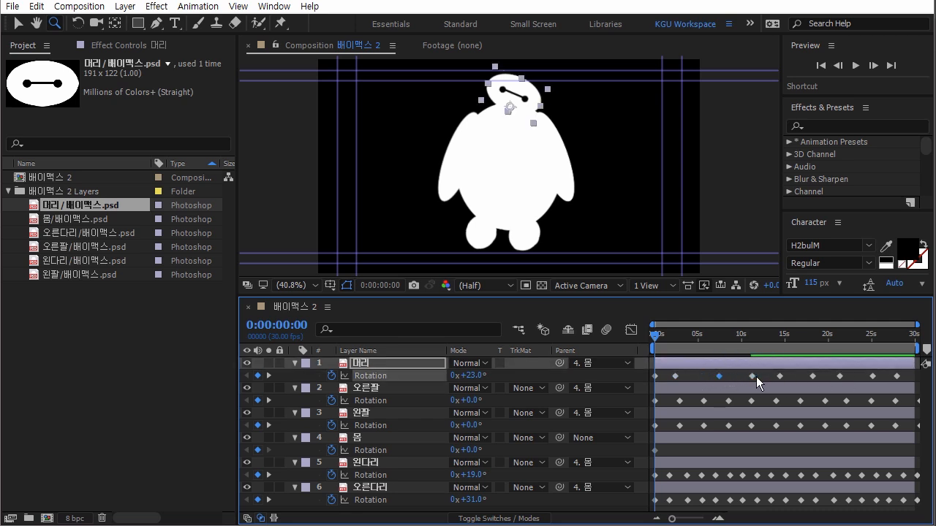
Compress all of the 머리 layer's Rotation keyframes proportionally so they end at about 10 seconds
{"action": "left_click_drag", "start_coordinate": [904, 383], "coordinate": [657, 378]}
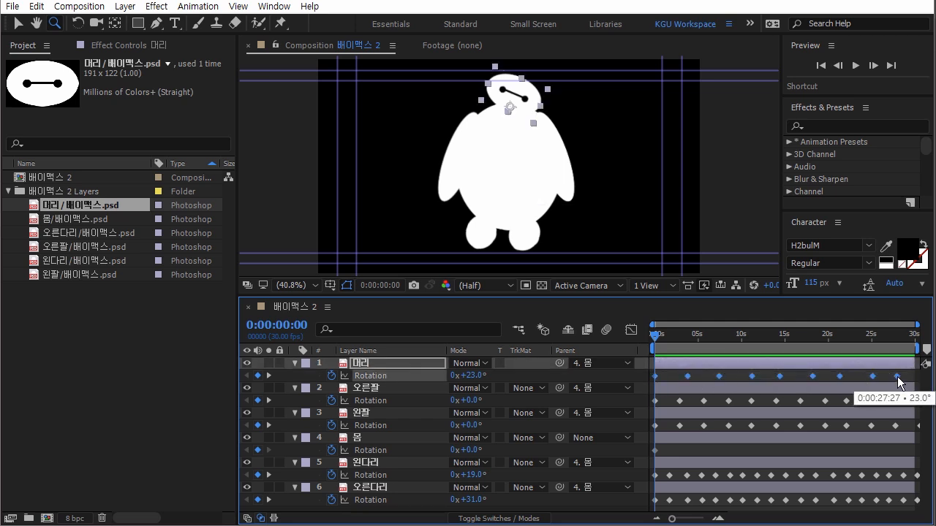
{"action": "left_click_drag", "start_coordinate": [898, 378], "coordinate": [756, 375]}
{"action": "left_click_drag", "start_coordinate": [826, 375], "coordinate": [757, 381]}
Compress the arm and leg layers' Rotation keyframes proportionally to end at about 10 seconds, and briefly preview the animation
{"action": "left_click_drag", "start_coordinate": [650, 396], "coordinate": [925, 508]}
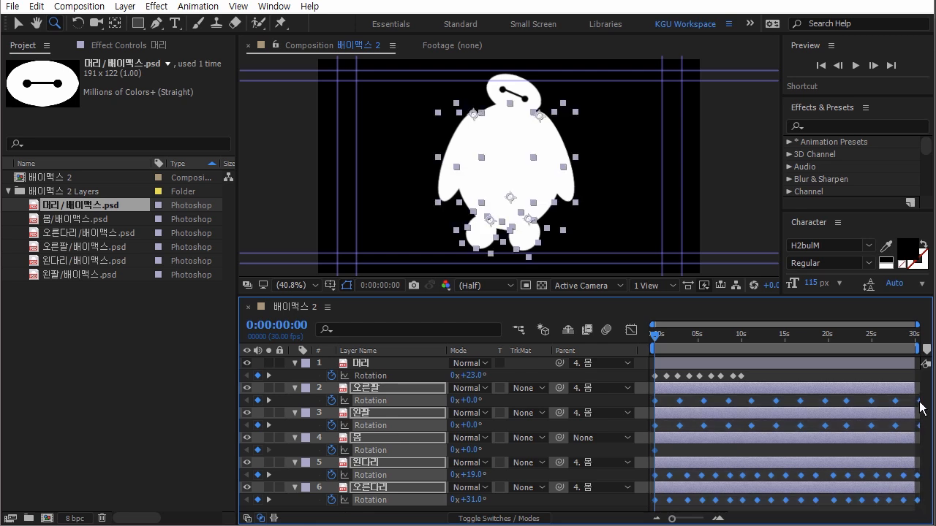
{"action": "left_click_drag", "start_coordinate": [918, 402], "coordinate": [740, 398]}
{"action": "left_click", "coordinate": [856, 65]}
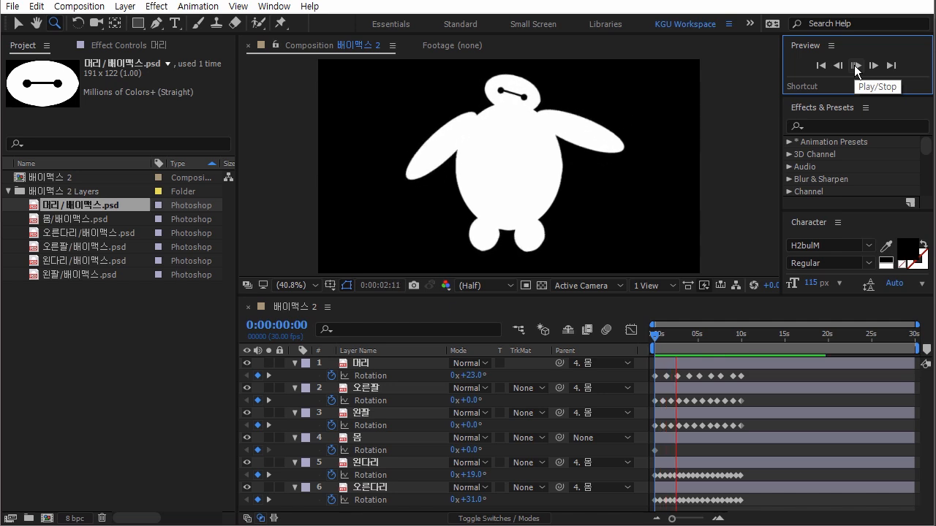
{"action": "left_click", "coordinate": [854, 66]}
Compress the Rotation keyframes of all layers to end at about 5 seconds, preview them, and place the playhead at 0:00:05:19
{"action": "left_click_drag", "start_coordinate": [759, 373], "coordinate": [633, 512]}
{"action": "left_click_drag", "start_coordinate": [741, 375], "coordinate": [697, 372]}
{"action": "left_click", "coordinate": [717, 372]}
{"action": "left_click", "coordinate": [855, 66]}
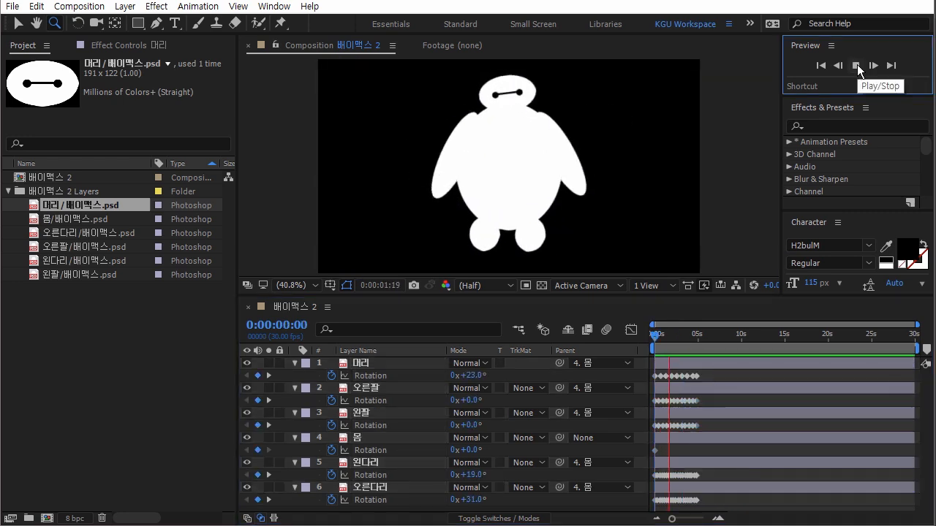
{"action": "mouse_move", "coordinate": [686, 337]}
{"action": "left_mouse_down"}
{"action": "mouse_move", "coordinate": [648, 337]}
{"action": "mouse_move", "coordinate": [801, 343]}
{"action": "mouse_move", "coordinate": [653, 335]}
{"action": "mouse_move", "coordinate": [704, 337]}
{"action": "left_mouse_up"}
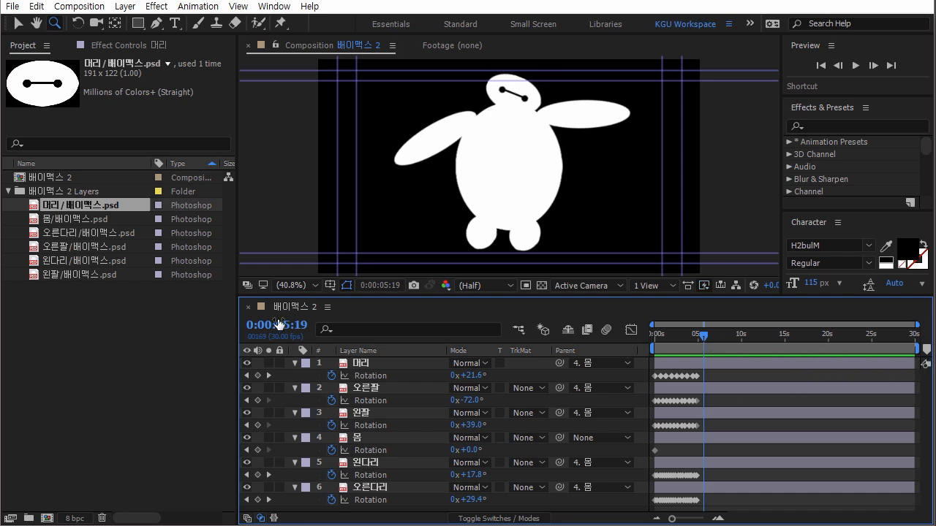
{"action": "left_click", "coordinate": [61, 177]}
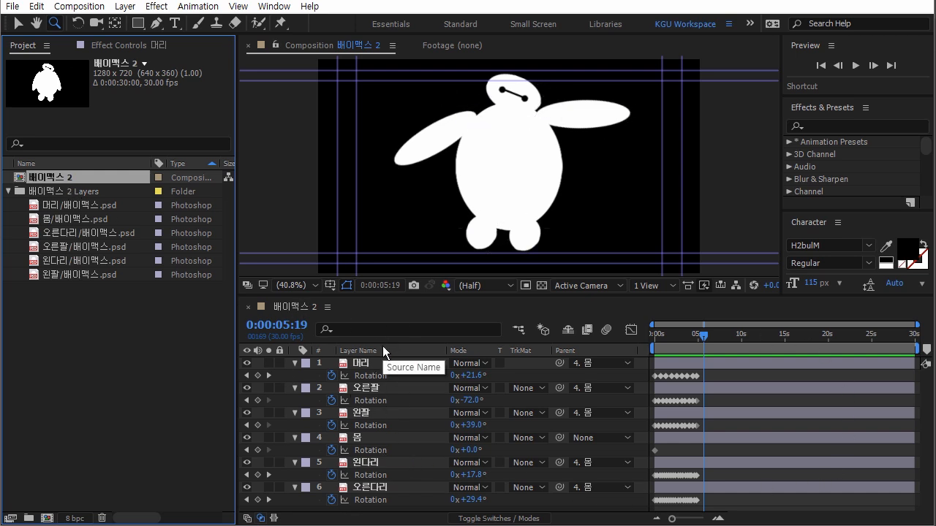
{"action": "left_click", "coordinate": [107, 360]}
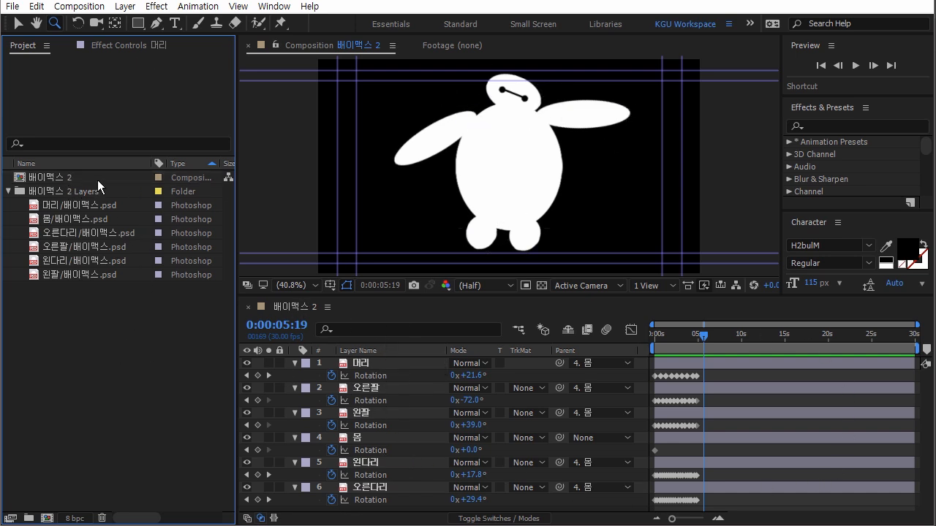
{"action": "left_click", "coordinate": [47, 518]}
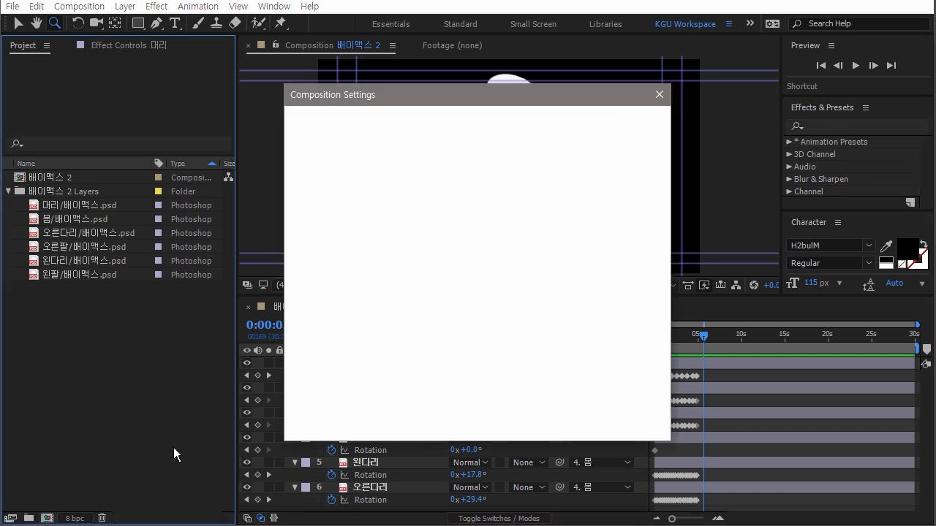
{"action": "left_click", "coordinate": [632, 422]}
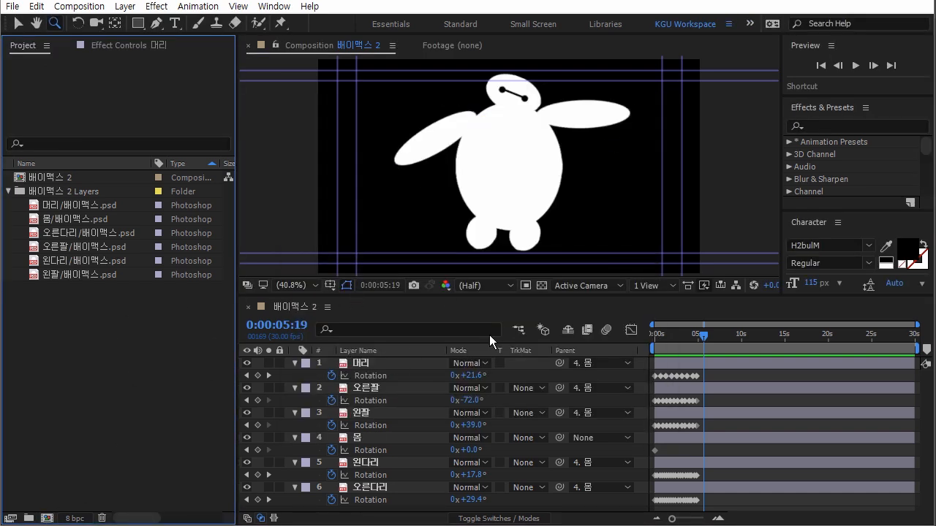
Set the duration of the 배이맥스 2 composition to 0:00:40:00
{"action": "left_click", "coordinate": [74, 177]}
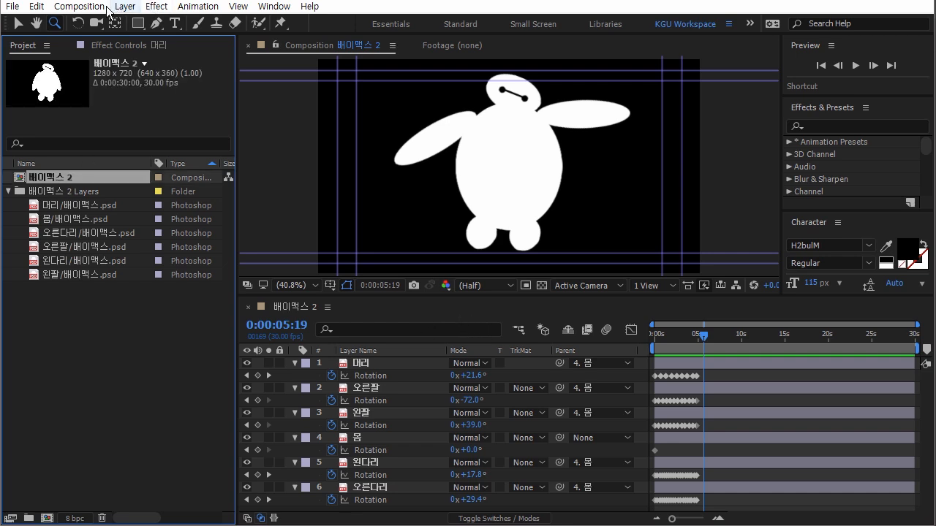
{"action": "left_click", "coordinate": [79, 7]}
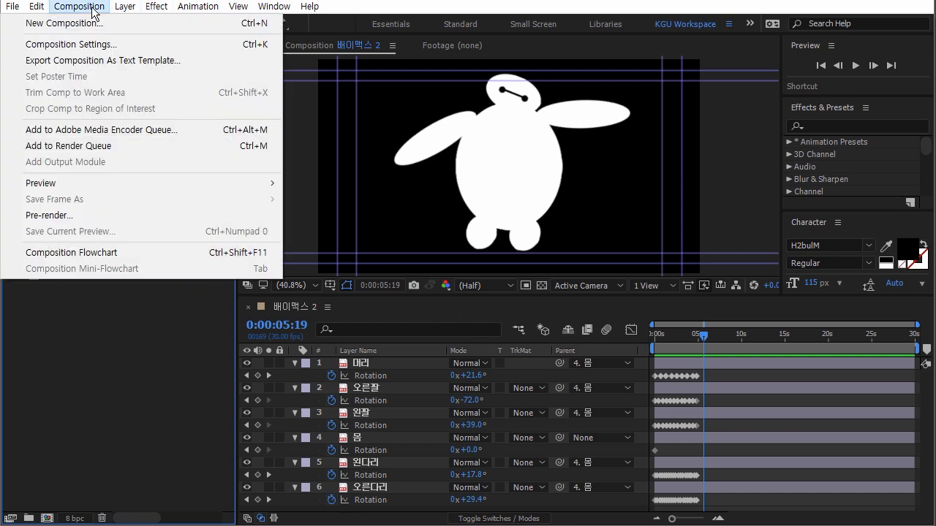
{"action": "left_click", "coordinate": [72, 44]}
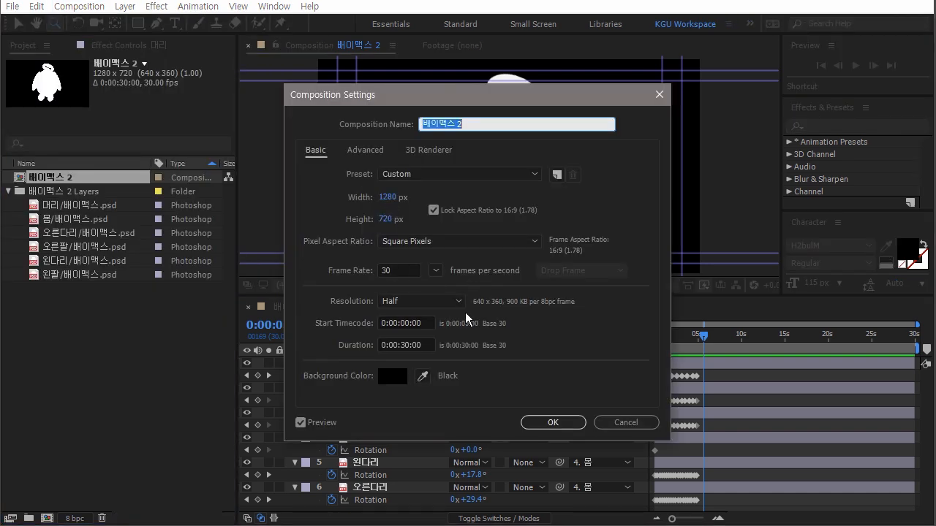
{"action": "left_click", "coordinate": [403, 346]}
{"action": "type", "text": "4"}
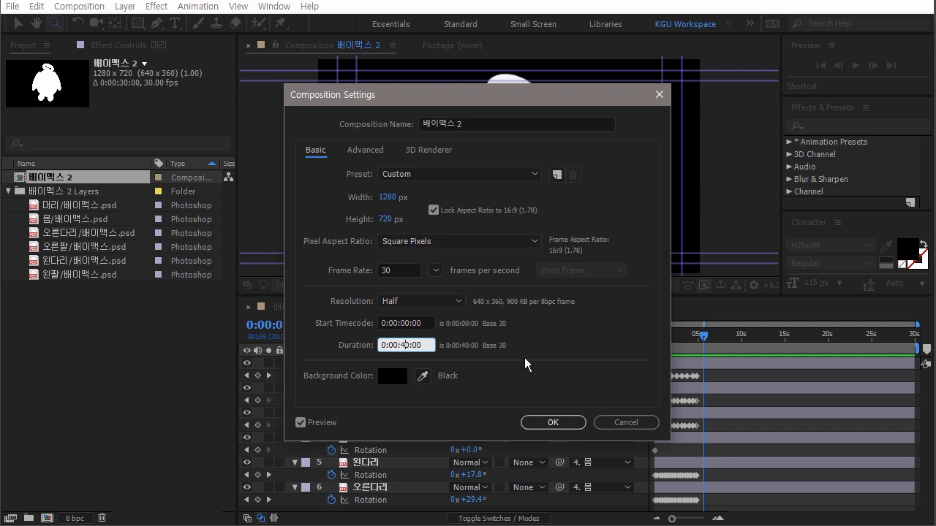
{"action": "left_click", "coordinate": [547, 422]}
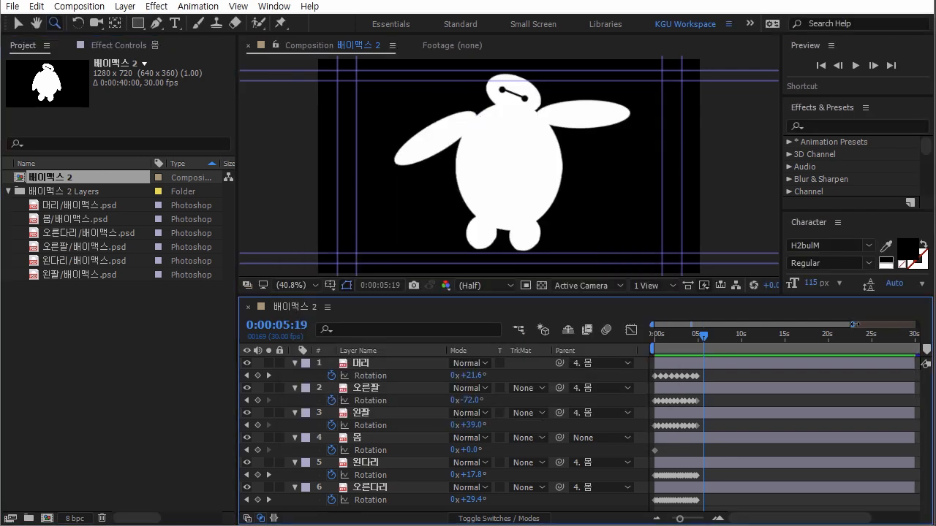
Move the stray Rotation keyframes beyond 30 seconds back to about 5.3 seconds on 머리 and about 5 seconds on 왼다리 and 오른다리
{"action": "left_click_drag", "start_coordinate": [884, 323], "coordinate": [916, 324]}
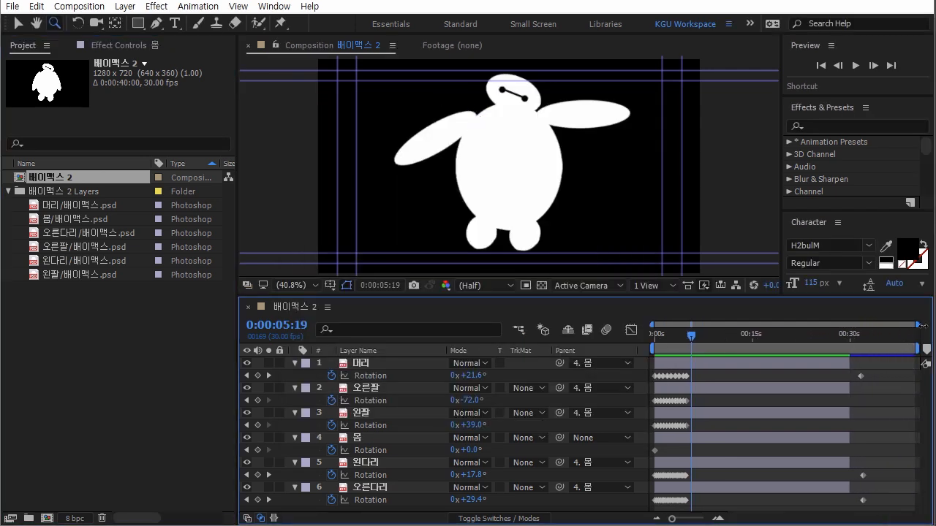
{"action": "left_click_drag", "start_coordinate": [892, 372], "coordinate": [857, 506]}
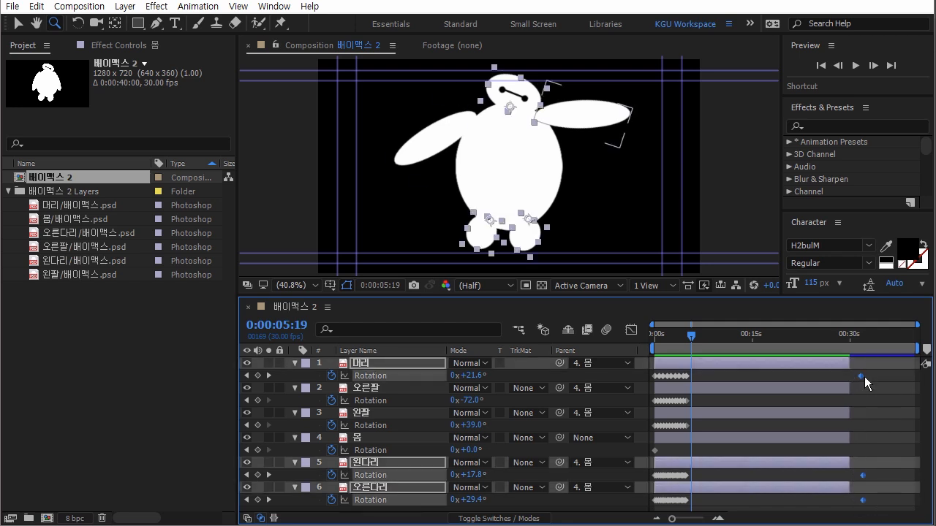
{"action": "left_click_drag", "start_coordinate": [861, 375], "coordinate": [691, 376]}
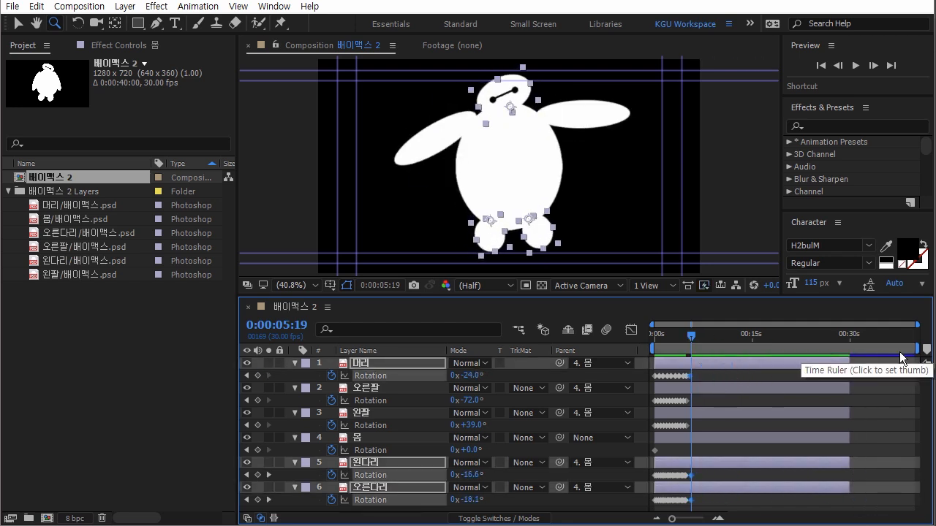
{"action": "left_click_drag", "start_coordinate": [917, 324], "coordinate": [700, 323]}
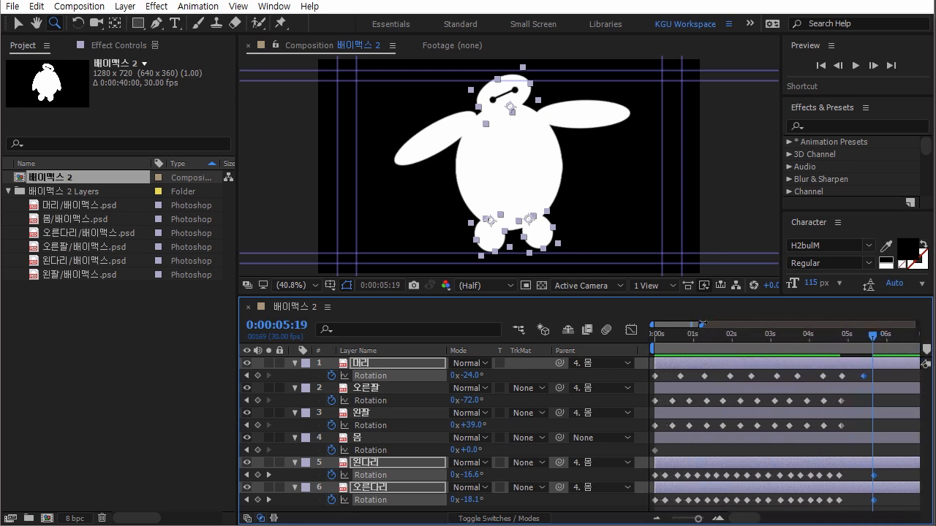
{"action": "left_click_drag", "start_coordinate": [865, 374], "coordinate": [858, 375]}
{"action": "left_click_drag", "start_coordinate": [877, 472], "coordinate": [848, 472]}
Delete the 머리 layer's last Rotation keyframe and compress the 왼다리 and 오른다리 keyframes to end at about 4.8 seconds
{"action": "left_click", "coordinate": [857, 374]}
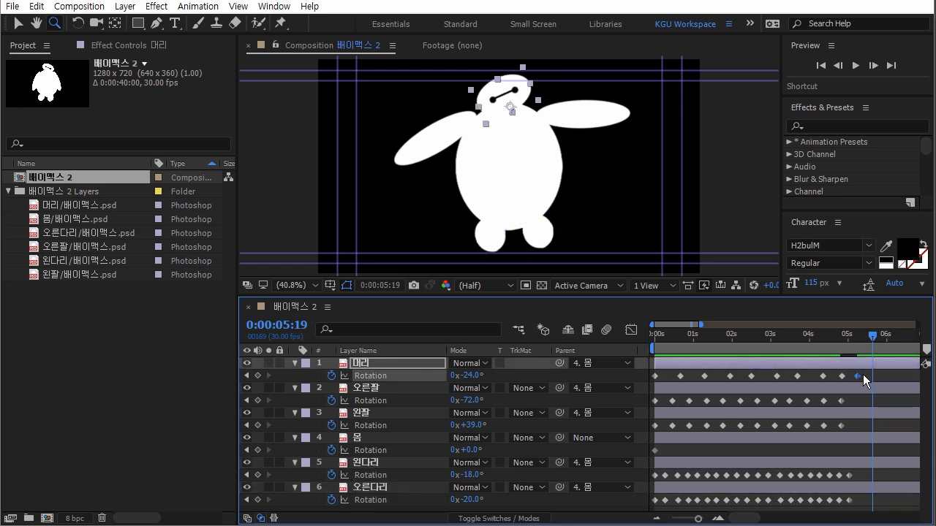
{"action": "key", "text": "Delete"}
{"action": "left_click_drag", "start_coordinate": [864, 469], "coordinate": [646, 518]}
{"action": "left_click_drag", "start_coordinate": [851, 475], "coordinate": [842, 474]}
Place the playhead at 0:00:05:05 and end the work area at about 6 seconds
{"action": "left_click", "coordinate": [869, 350]}
{"action": "mouse_move", "coordinate": [859, 333]}
{"action": "left_mouse_down"}
{"action": "mouse_move", "coordinate": [815, 331]}
{"action": "mouse_move", "coordinate": [852, 332]}
{"action": "left_mouse_up"}
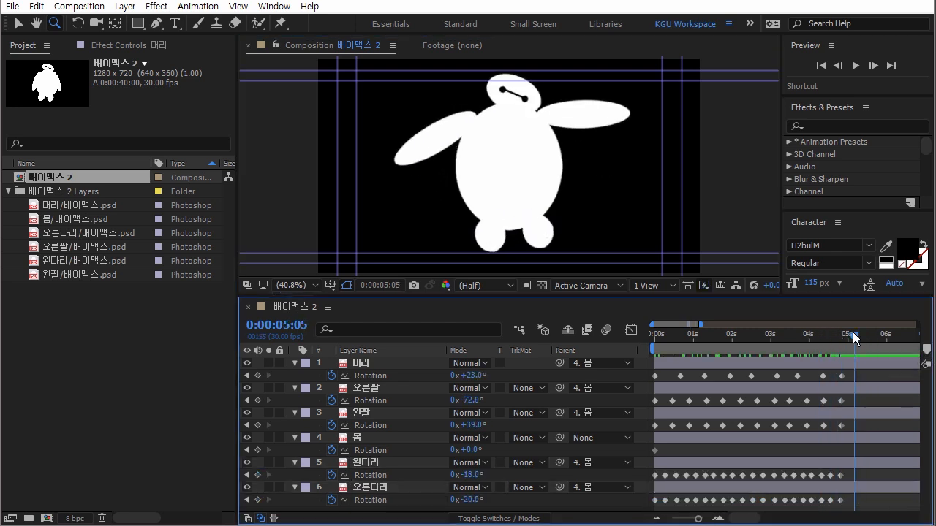
{"action": "left_click_drag", "start_coordinate": [700, 324], "coordinate": [698, 348]}
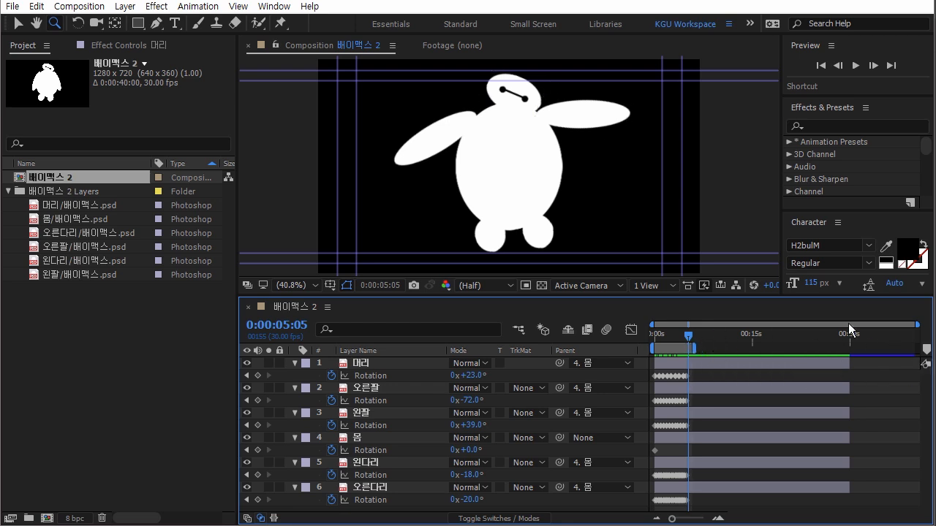
{"action": "mouse_move", "coordinate": [850, 363]}
{"action": "left_mouse_down"}
{"action": "mouse_move", "coordinate": [698, 364]}
{"action": "mouse_move", "coordinate": [857, 366]}
{"action": "mouse_move", "coordinate": [690, 366]}
{"action": "mouse_move", "coordinate": [850, 375]}
{"action": "left_mouse_up"}
{"action": "left_click_drag", "start_coordinate": [870, 501], "coordinate": [664, 347]}
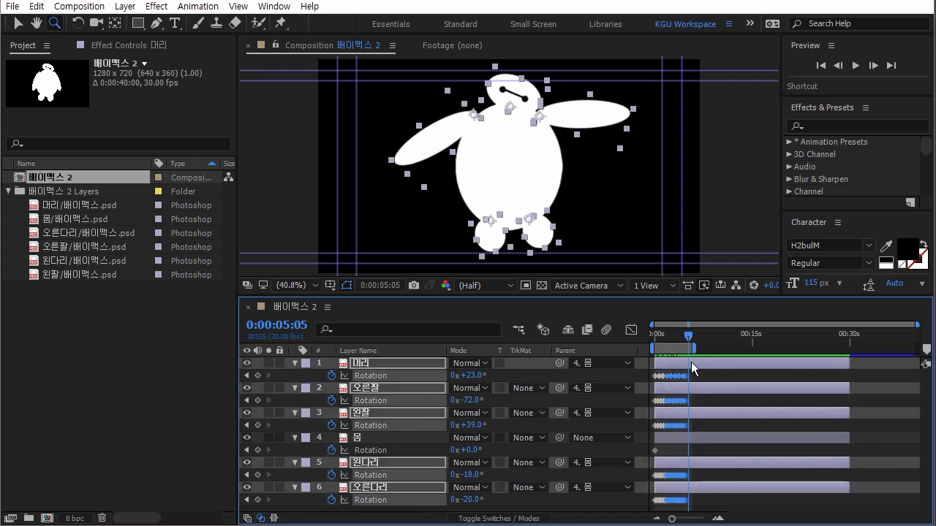
{"action": "key", "text": "alt+bracketright"}
{"action": "key", "text": "ctrl+z"}
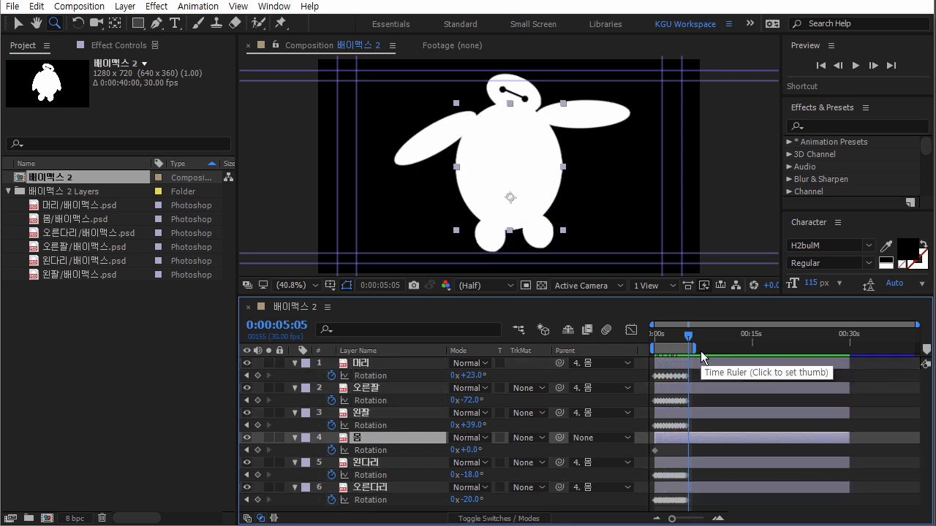
Trim the ends of all six layers, from 머리 to 오른다리, at 0:00:05:05 and preview from the start
{"action": "left_click", "coordinate": [365, 363]}
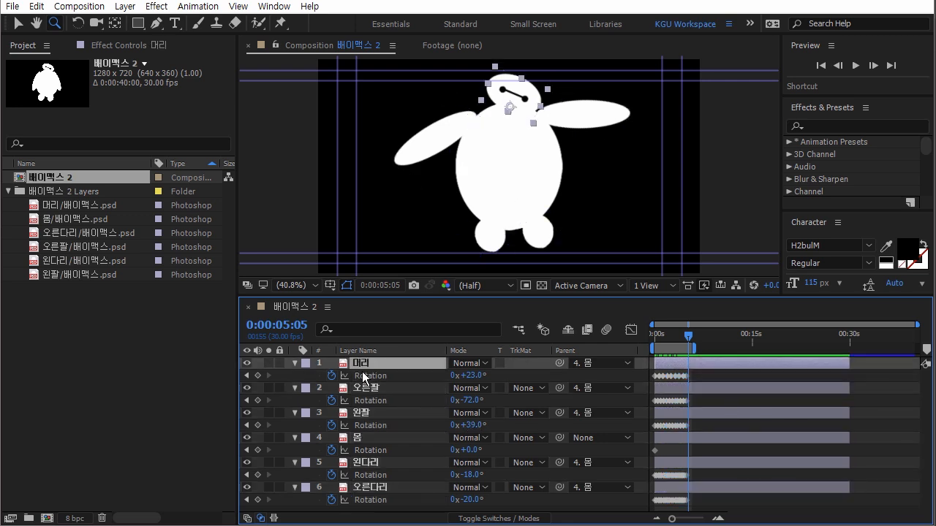
{"action": "left_click", "coordinate": [386, 486], "text": "shift"}
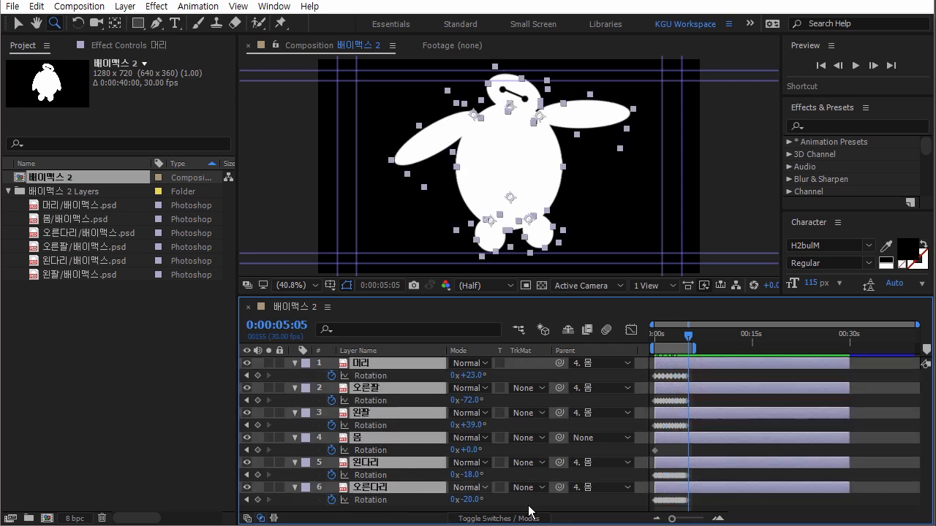
{"action": "key", "text": "alt+bracketright"}
{"action": "left_click_drag", "start_coordinate": [691, 338], "coordinate": [656, 342]}
{"action": "key", "text": "space"}
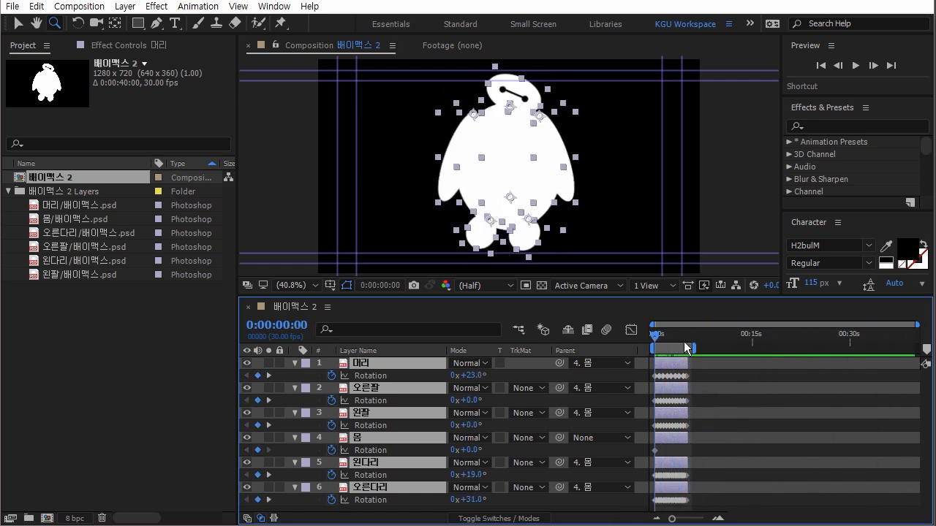
Shorten the work area to end at about 5.5 seconds and set the composition duration to 0:00:10:00
{"action": "mouse_move", "coordinate": [698, 348]}
{"action": "left_mouse_down"}
{"action": "mouse_move", "coordinate": [803, 348]}
{"action": "mouse_move", "coordinate": [694, 348]}
{"action": "left_mouse_up"}
{"action": "left_click", "coordinate": [81, 7]}
{"action": "left_click", "coordinate": [79, 43]}
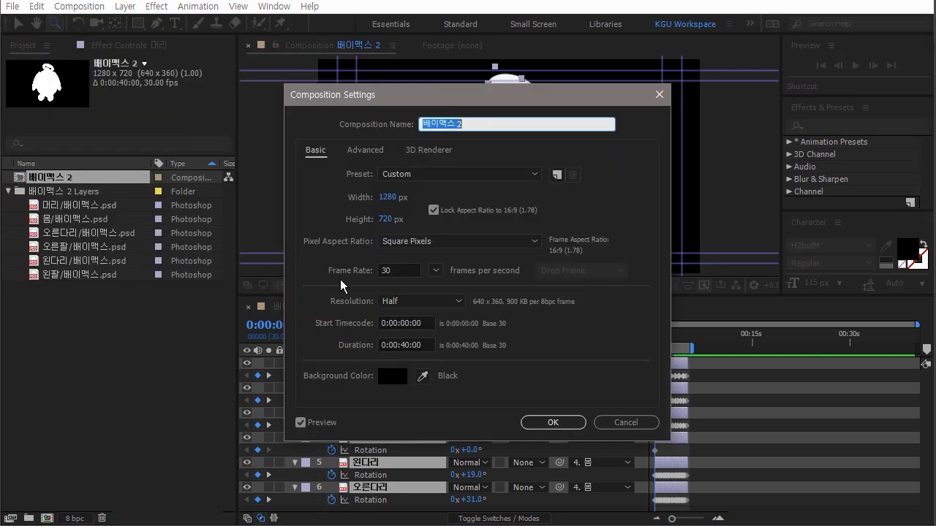
{"action": "left_click", "coordinate": [407, 345]}
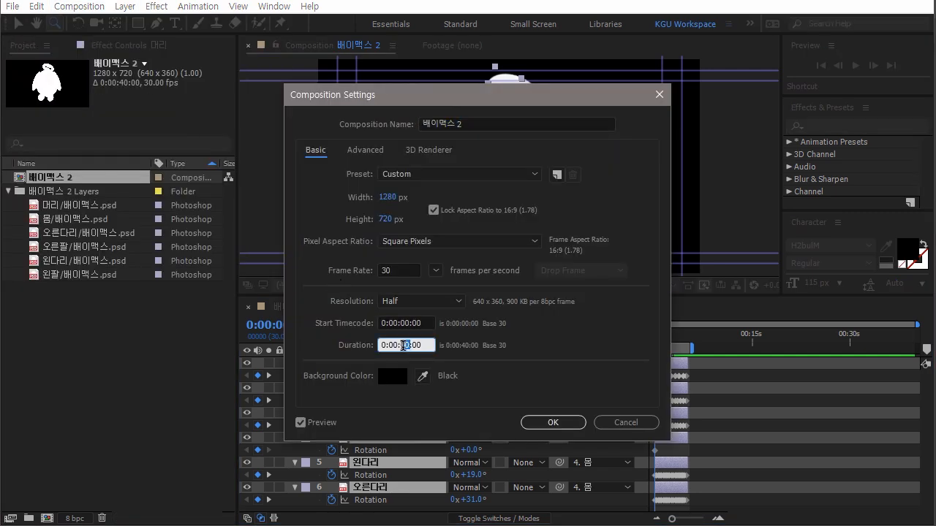
{"action": "type", "text": "10"}
{"action": "left_click", "coordinate": [552, 422]}
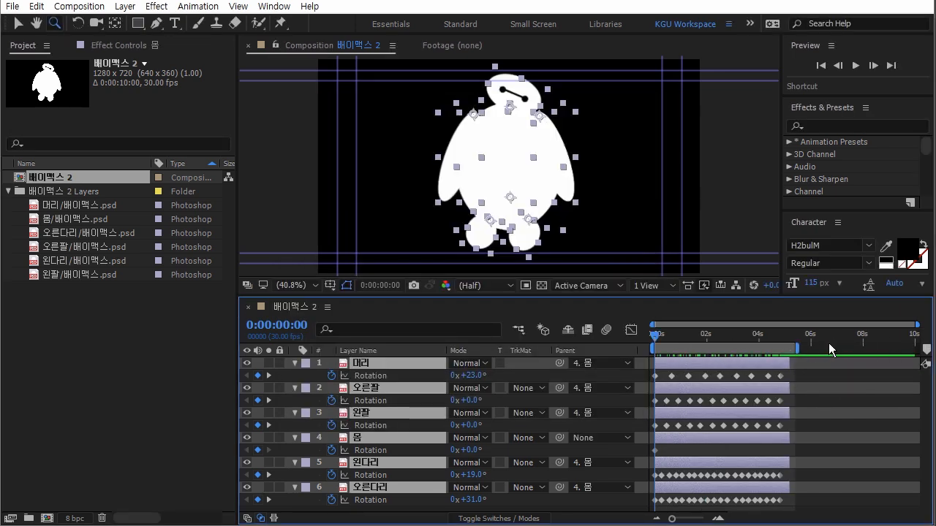
Try to set the composition duration to 0:00:05:00
{"action": "left_click", "coordinate": [80, 9]}
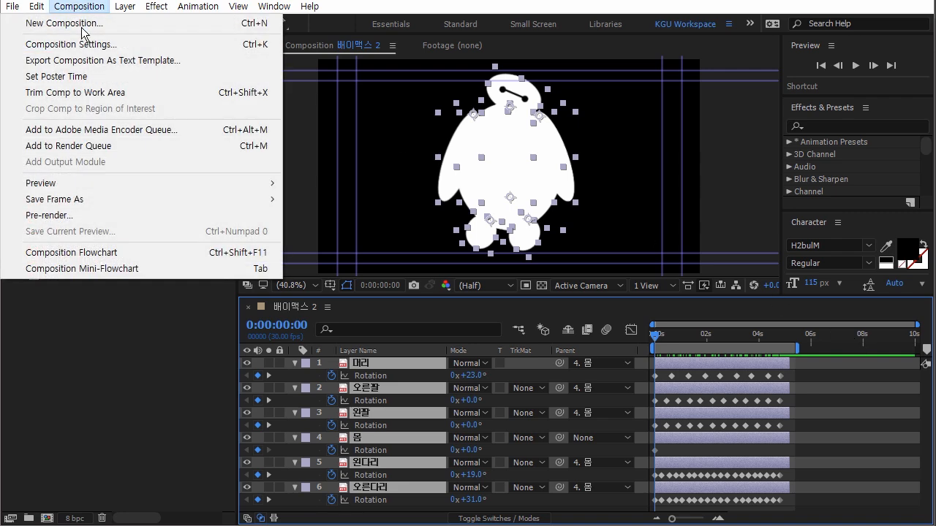
{"action": "left_click", "coordinate": [81, 41]}
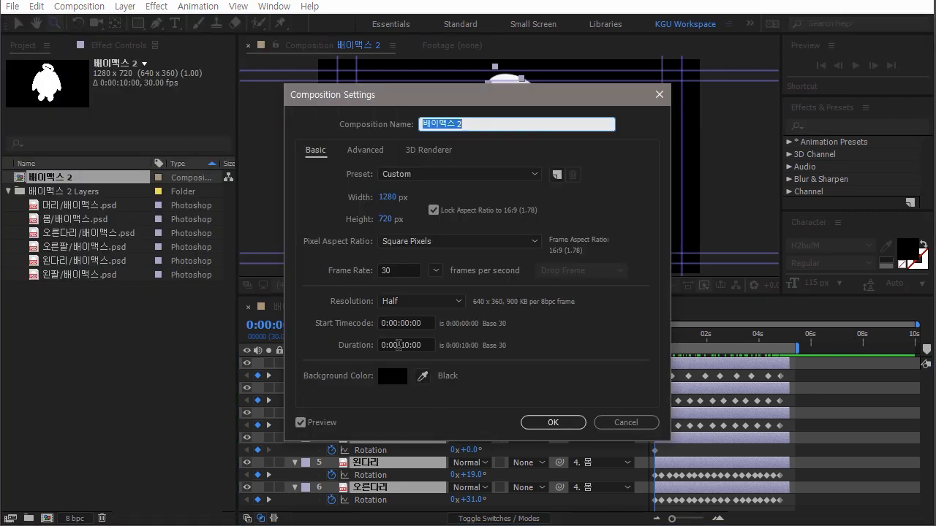
{"action": "left_click_drag", "start_coordinate": [399, 345], "coordinate": [406, 345]}
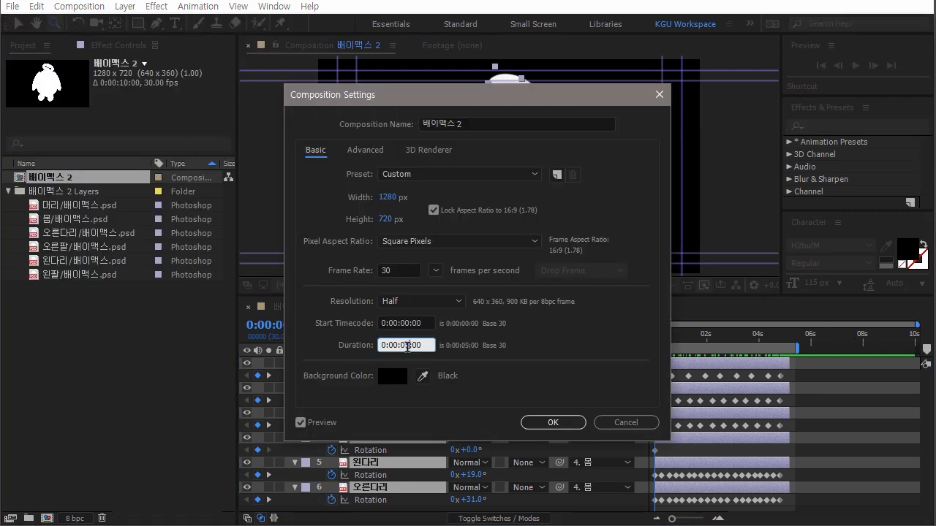
{"action": "left_click", "coordinate": [554, 422]}
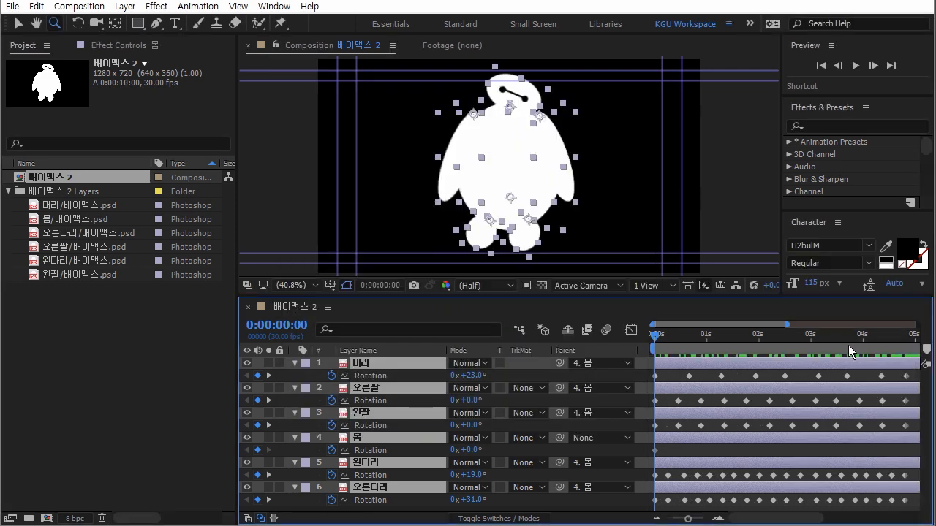
Show the whole composition time range and trim the 배이맥스 2 composition to the work area
{"action": "left_click_drag", "start_coordinate": [785, 330], "coordinate": [800, 356]}
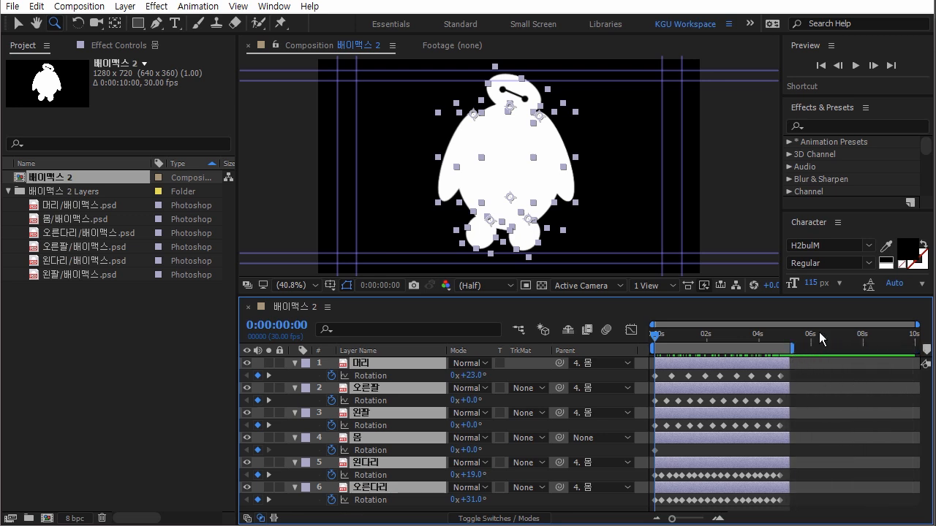
{"action": "right_click", "coordinate": [719, 350]}
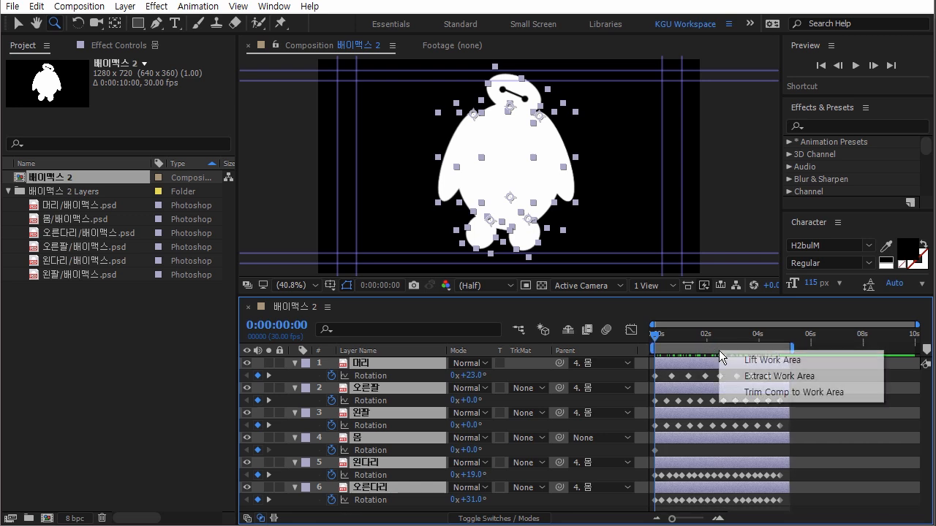
{"action": "left_click", "coordinate": [755, 393]}
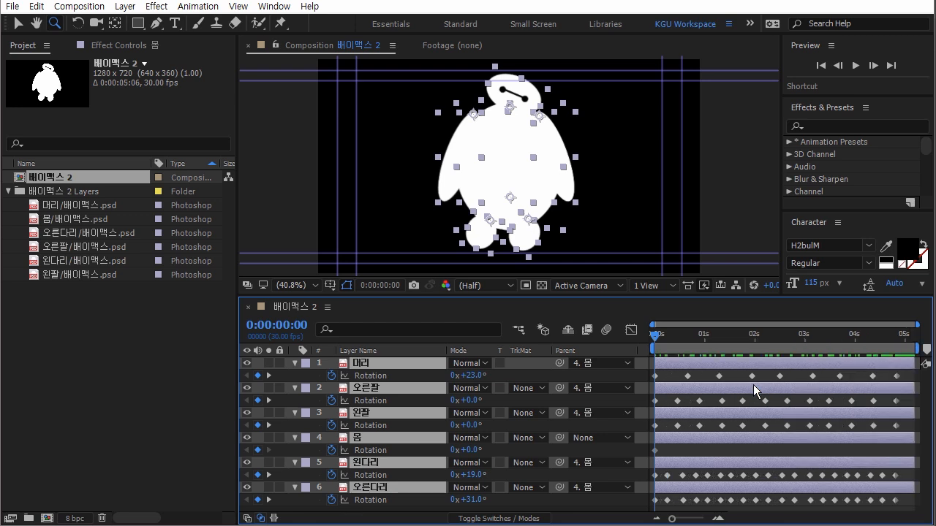
Shorten the work area to 0:00:04:29, trim the composition to it again, and check the duration in the composition settings
{"action": "left_click_drag", "start_coordinate": [917, 345], "coordinate": [905, 346]}
{"action": "right_click", "coordinate": [855, 344]}
{"action": "left_click", "coordinate": [858, 389]}
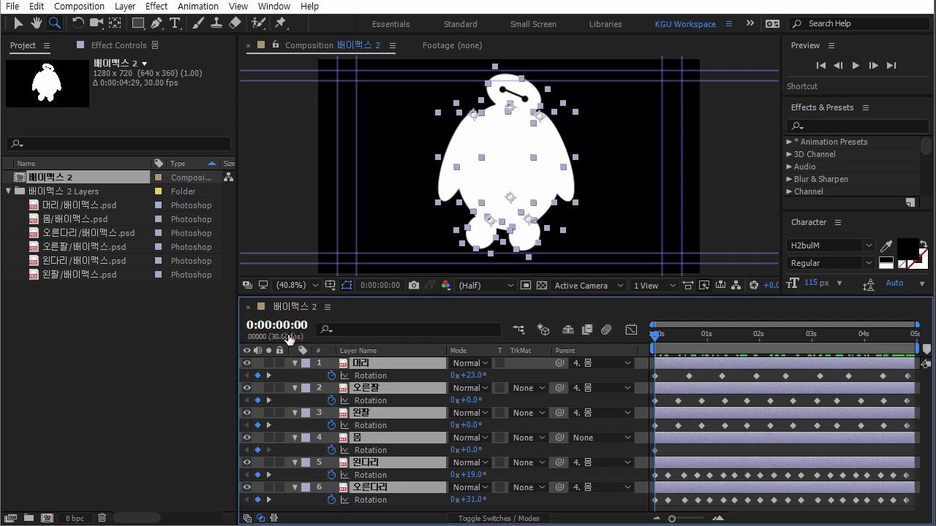
{"action": "left_click", "coordinate": [73, 6]}
{"action": "left_click", "coordinate": [94, 44]}
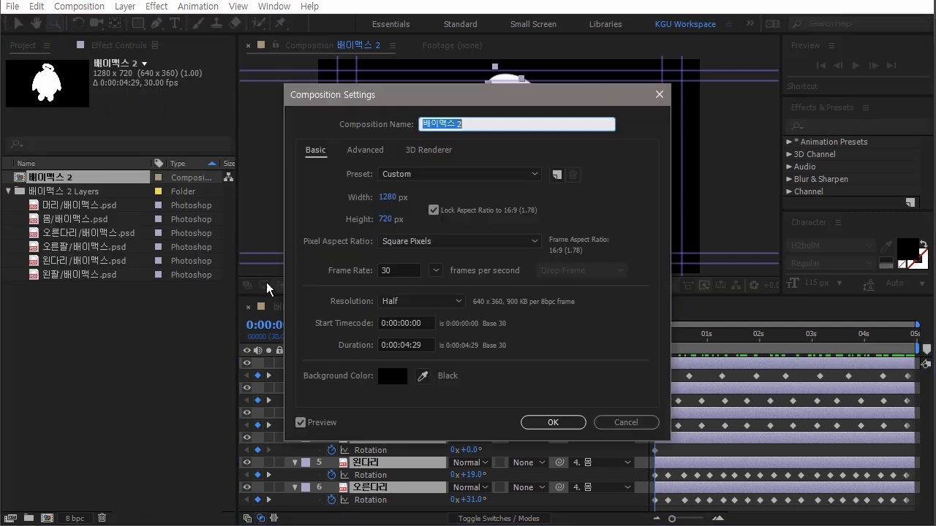
{"action": "left_click", "coordinate": [635, 423]}
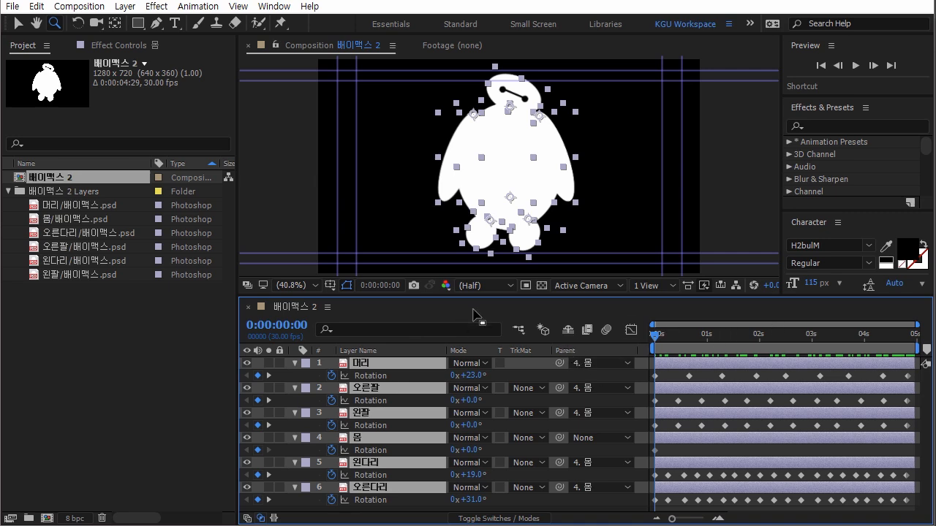
Preview the trimmed character animation from the start of the composition
{"action": "left_click_drag", "start_coordinate": [693, 337], "coordinate": [653, 334]}
{"action": "left_click", "coordinate": [856, 65]}
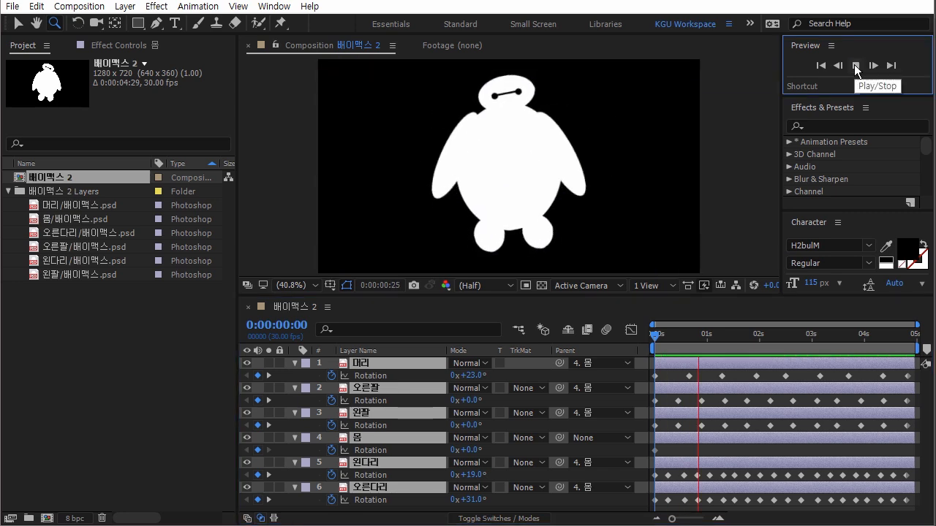
{"action": "left_click", "coordinate": [856, 65]}
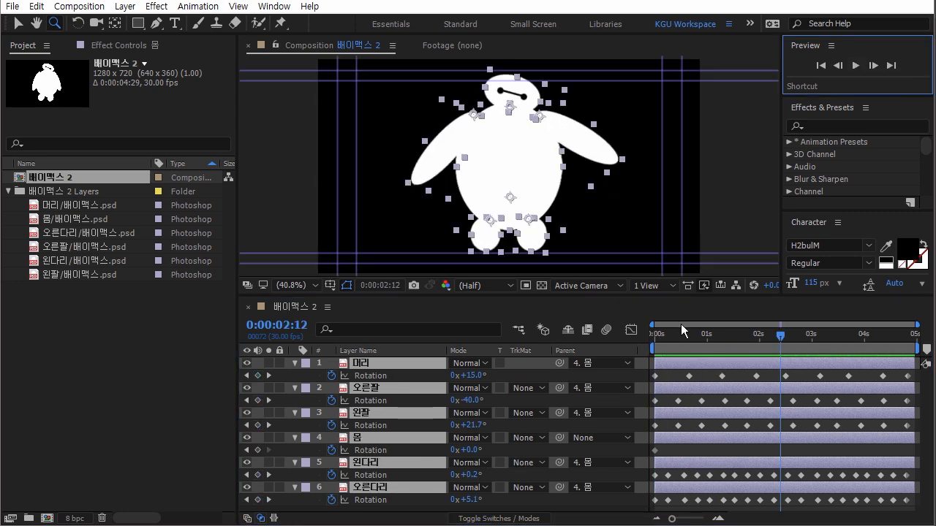
At 0:00:00:00, move the 몸 layer out past the frame's right edge, to about 1523, 503
{"action": "left_click_drag", "start_coordinate": [702, 338], "coordinate": [621, 342]}
{"action": "left_click", "coordinate": [421, 438]}
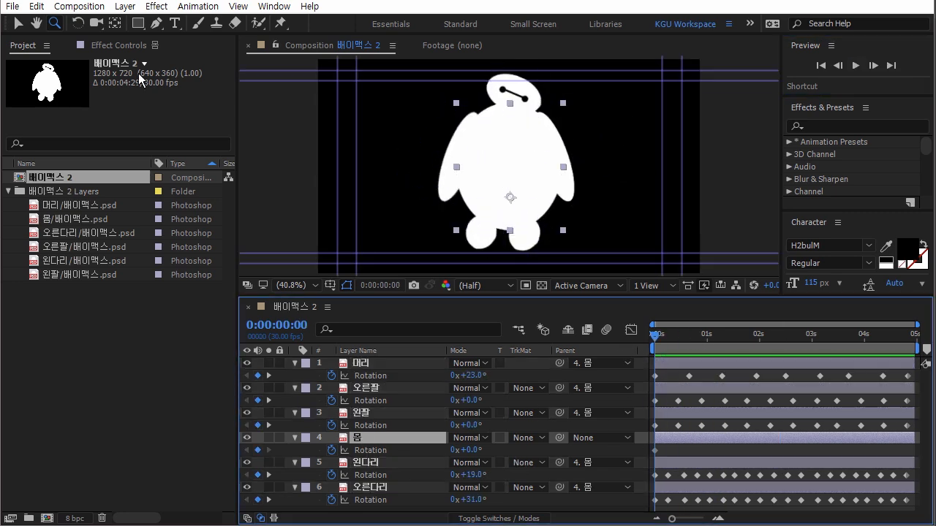
{"action": "left_click", "coordinate": [22, 27]}
{"action": "left_click_drag", "start_coordinate": [503, 160], "coordinate": [748, 172]}
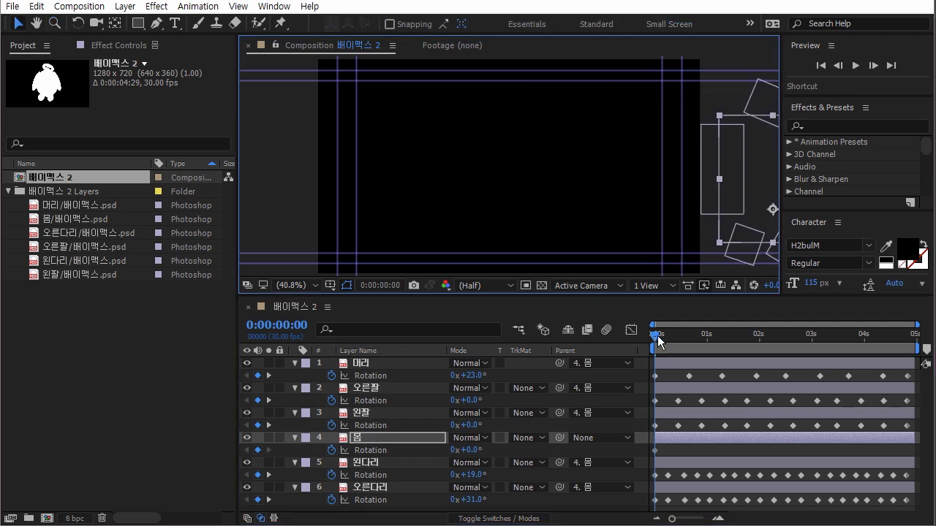
Try to move the 몸 layer past the frame's left edge at the composition's end without keyframes, and preview from the start
{"action": "left_click_drag", "start_coordinate": [657, 336], "coordinate": [913, 335]}
{"action": "left_click_drag", "start_coordinate": [733, 197], "coordinate": [255, 197]}
{"action": "left_click", "coordinate": [706, 433]}
{"action": "key", "text": "Home"}
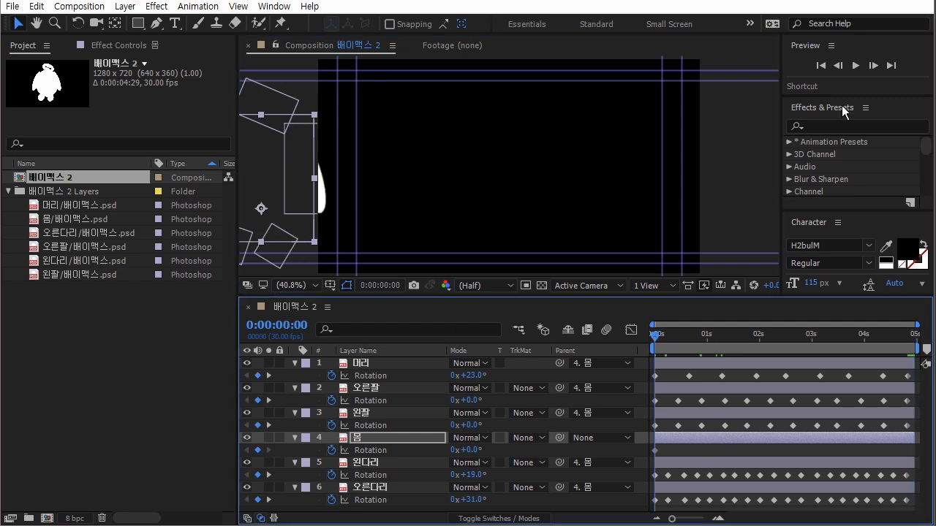
{"action": "left_click", "coordinate": [855, 66]}
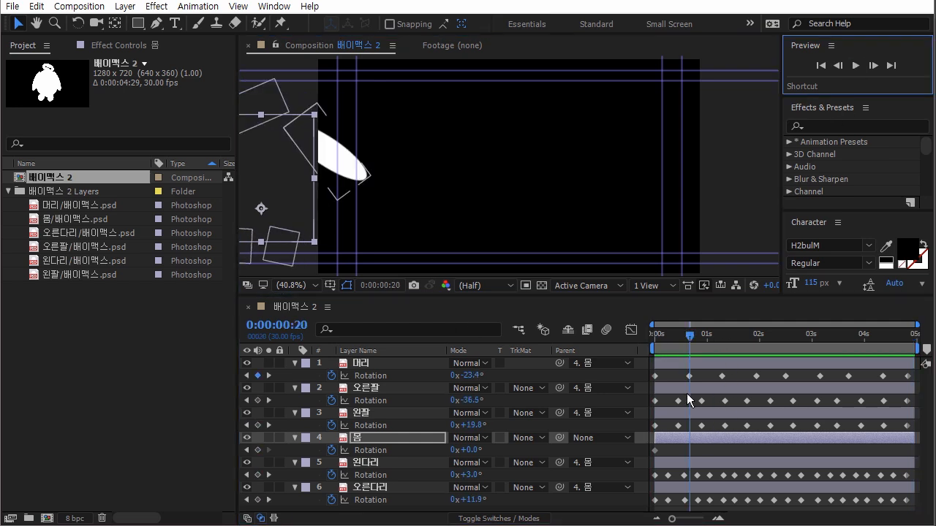
{"action": "left_click", "coordinate": [655, 451]}
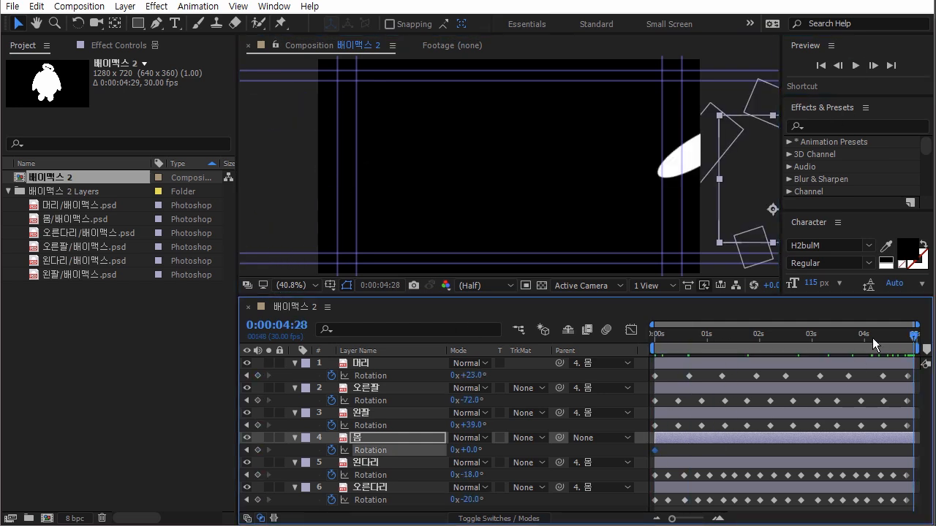
{"action": "key", "text": "Home"}
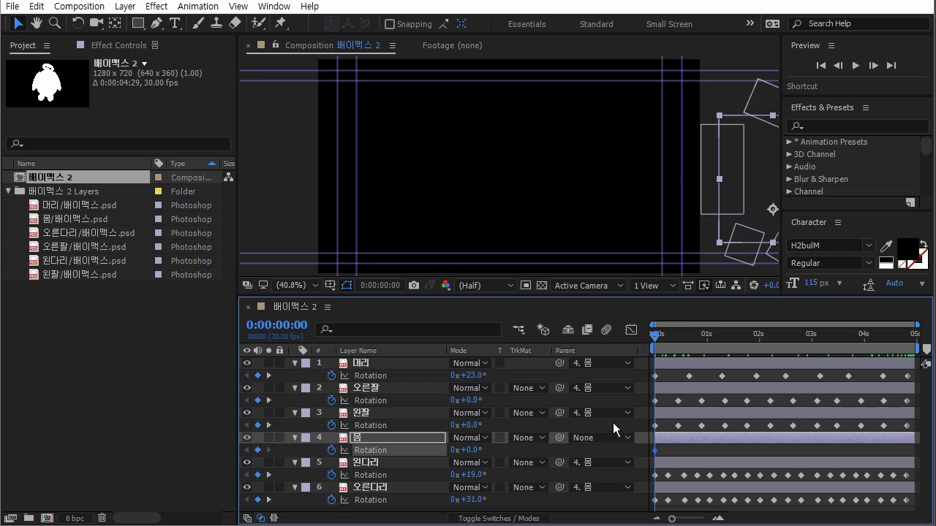
Show the Position property of only the 몸 layer and add a Position keyframe at 0:00:00:00
{"action": "left_click", "coordinate": [361, 364]}
{"action": "left_click", "coordinate": [365, 489], "text": "shift"}
{"action": "key", "text": "p"}
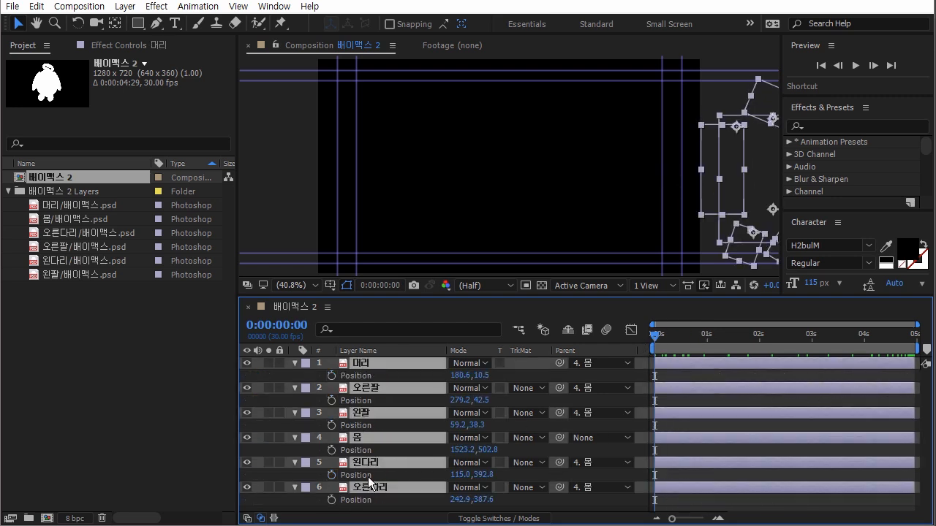
{"action": "key", "text": "p"}
{"action": "left_click", "coordinate": [362, 400]}
{"action": "key", "text": "p"}
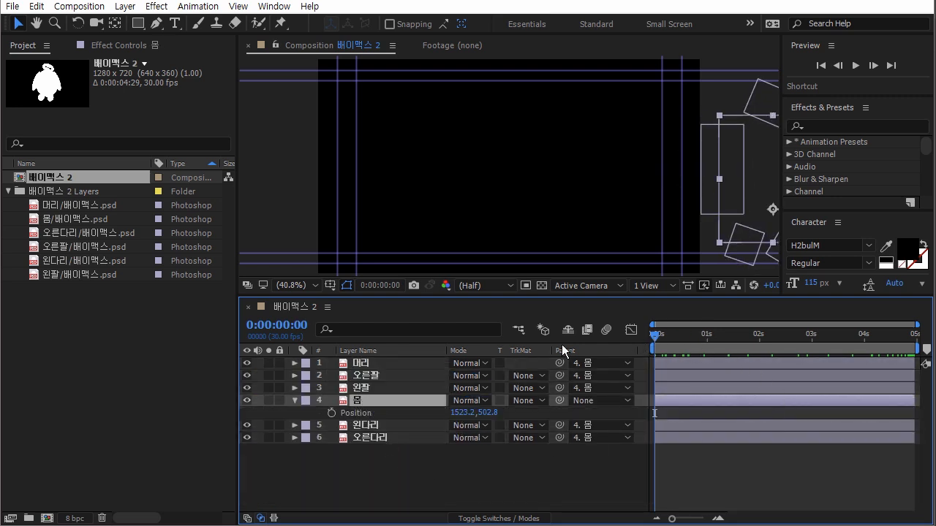
{"action": "key", "text": "alt+shift+p"}
At 0:00:04:28, move the 몸 layer past the frame's left edge to about -211, 536, and return to the start
{"action": "key", "text": "End"}
{"action": "left_click_drag", "start_coordinate": [773, 143], "coordinate": [229, 173]}
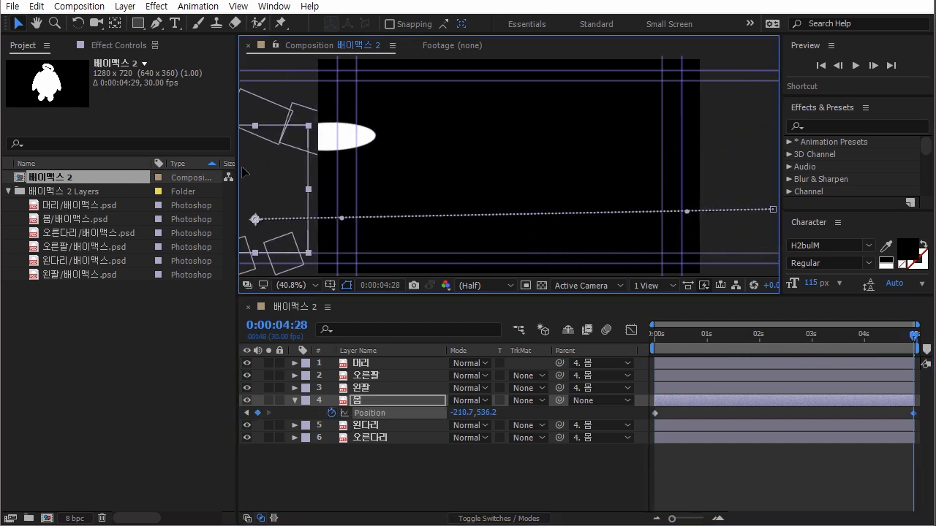
{"action": "left_click_drag", "start_coordinate": [682, 334], "coordinate": [622, 361]}
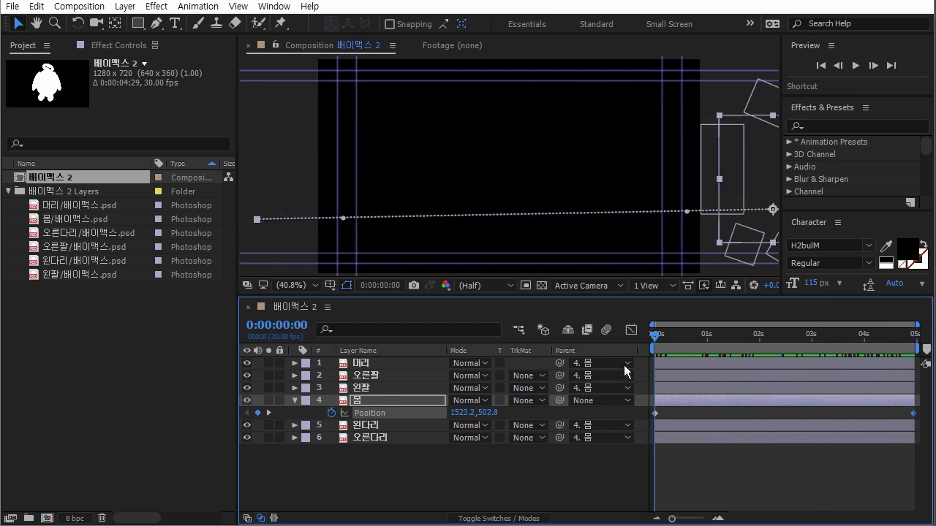
Preview the character's walk across the frame from the start, and scrub to 0:00:02:02
{"action": "left_click", "coordinate": [690, 455]}
{"action": "left_click_drag", "start_coordinate": [655, 336], "coordinate": [655, 336]}
{"action": "left_click", "coordinate": [855, 65]}
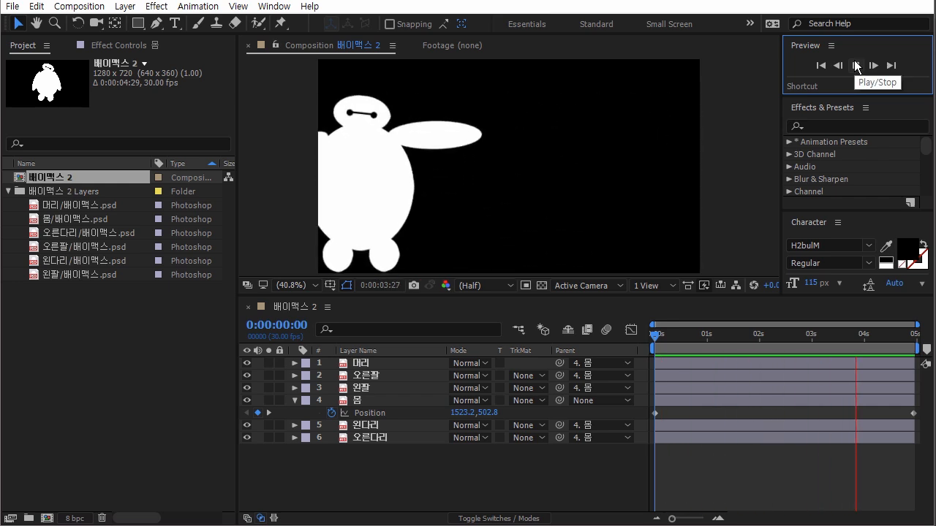
{"action": "left_click_drag", "start_coordinate": [655, 334], "coordinate": [780, 333]}
{"action": "left_click_drag", "start_coordinate": [719, 333], "coordinate": [763, 333]}
{"action": "left_click", "coordinate": [516, 235]}
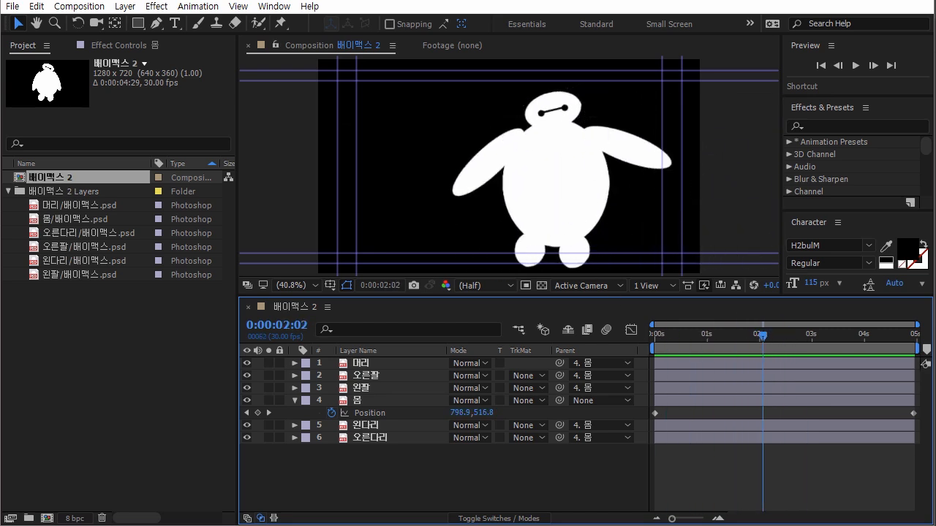
Switch to Photoshop and load the 몸 layer's shape as a selection
{"action": "key", "text": "alt+Tab"}
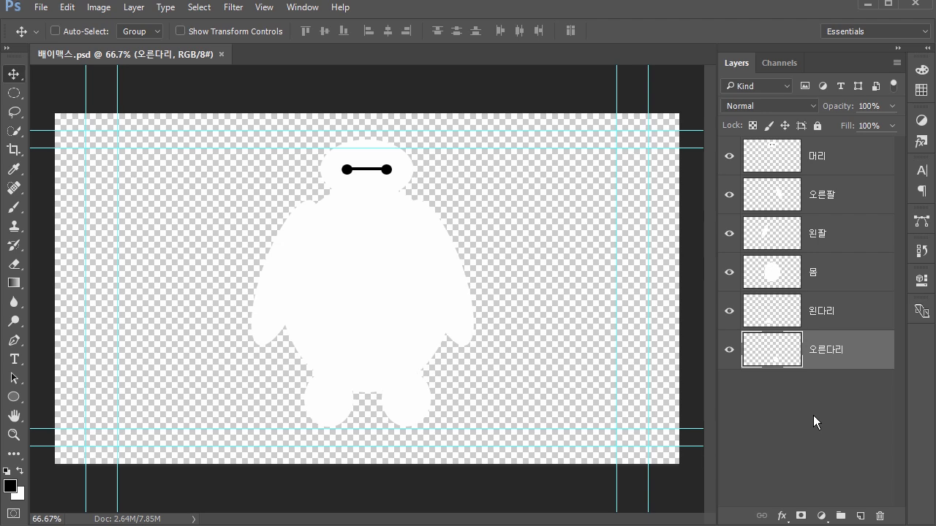
{"action": "left_click", "coordinate": [830, 272]}
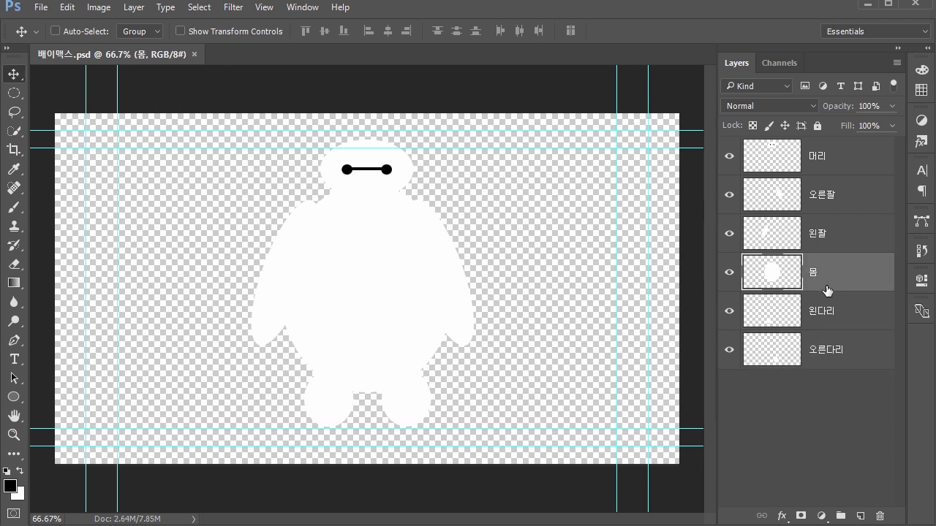
{"action": "left_click", "coordinate": [786, 285], "text": "ctrl"}
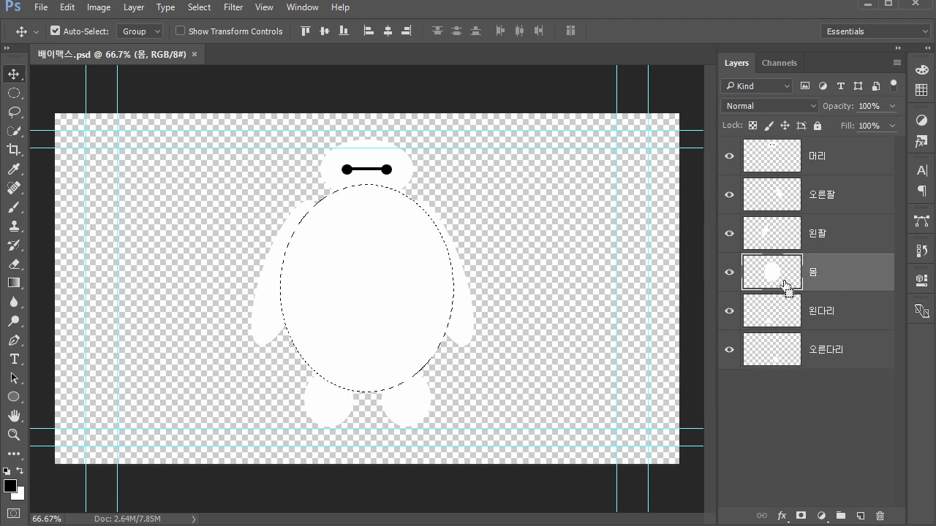
Choose the Brush Tool with a soft round tip and set its size to 250
{"action": "left_click", "coordinate": [15, 132]}
{"action": "left_click", "coordinate": [14, 209]}
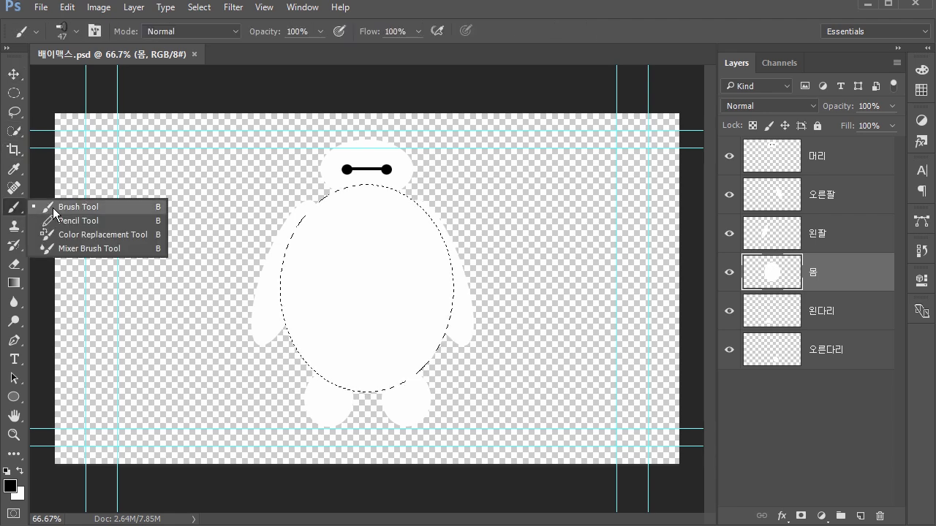
{"action": "left_click", "coordinate": [54, 209]}
{"action": "left_click", "coordinate": [76, 31]}
{"action": "left_click", "coordinate": [30, 175]}
{"action": "double_click", "coordinate": [30, 180]}
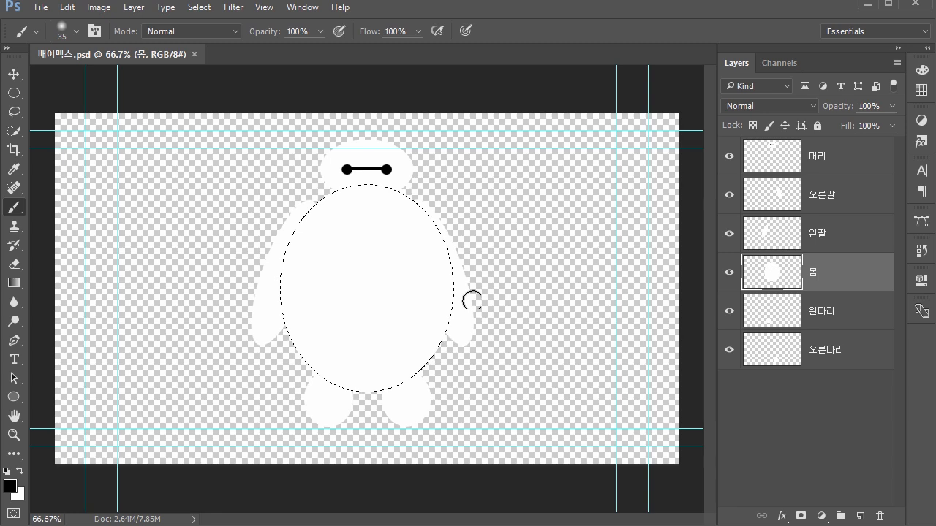
{"action": "key", "text": "bracketright"}
{"action": "key", "text": "bracketright"}
{"action": "key", "text": "bracketright"}
{"action": "key", "text": "bracketright"}
{"action": "key", "text": "bracketright"}
{"action": "key", "text": "bracketright"}
{"action": "key", "text": "bracketright"}
{"action": "key", "text": "bracketright"}
{"action": "key", "text": "bracketright"}
{"action": "key", "text": "bracketright"}
{"action": "key", "text": "bracketright"}
{"action": "key", "text": "bracketright"}
{"action": "key", "text": "bracketright"}
{"action": "key", "text": "bracketright"}
{"action": "key", "text": "bracketright"}
{"action": "key", "text": "bracketright"}
{"action": "key", "text": "bracketleft"}
{"action": "key", "text": "bracketleft"}
{"action": "key", "text": "bracketleft"}
Try to shade the lower part of the body with black brush strokes
{"action": "left_click_drag", "start_coordinate": [392, 334], "coordinate": [421, 332]}
{"action": "key", "text": "ctrl+z"}
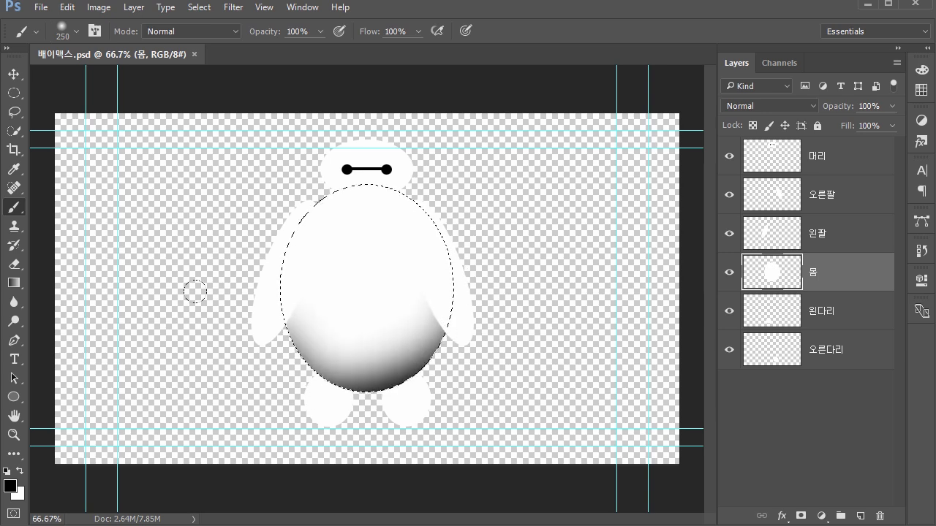
{"action": "key", "text": "ctrl+z"}
Set the foreground color to 747474 and shade the lower and right edges of the body inside the selection
{"action": "type", "text": "747474"}
{"action": "left_click", "coordinate": [637, 85]}
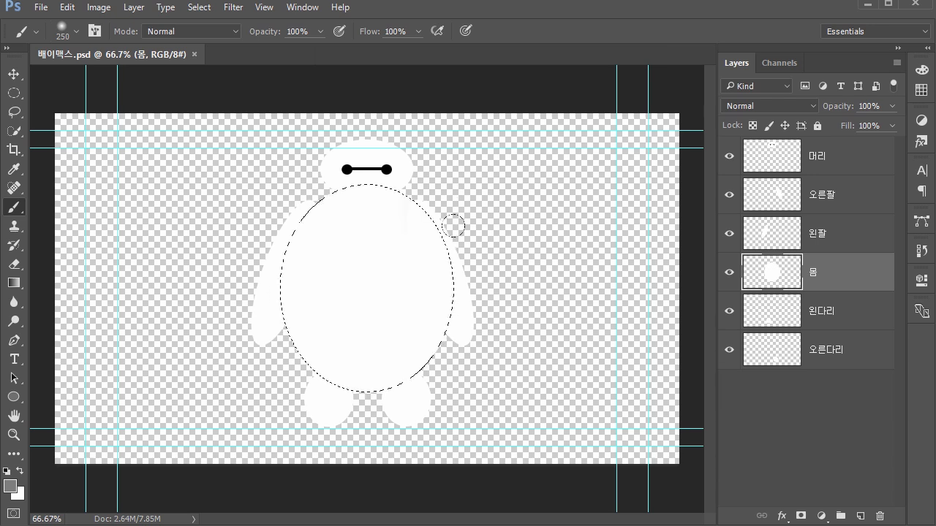
{"action": "mouse_move", "coordinate": [378, 355]}
{"action": "left_mouse_down"}
{"action": "mouse_move", "coordinate": [299, 370]}
{"action": "mouse_move", "coordinate": [242, 356]}
{"action": "mouse_move", "coordinate": [178, 305]}
{"action": "mouse_move", "coordinate": [164, 259]}
{"action": "left_mouse_up"}
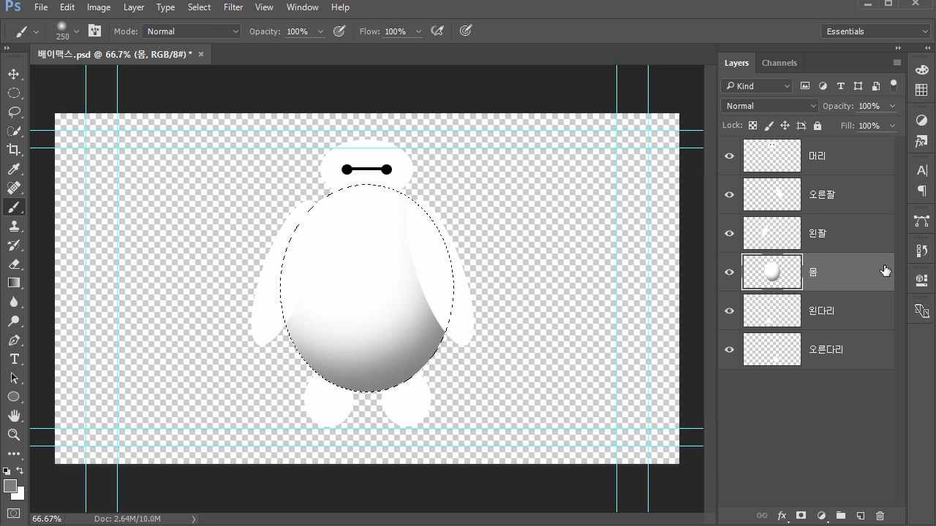
With the 오른팔 layer active, shade the outer edges of both arms in gray, using each arm layer's shape as the selection
{"action": "left_click", "coordinate": [834, 204]}
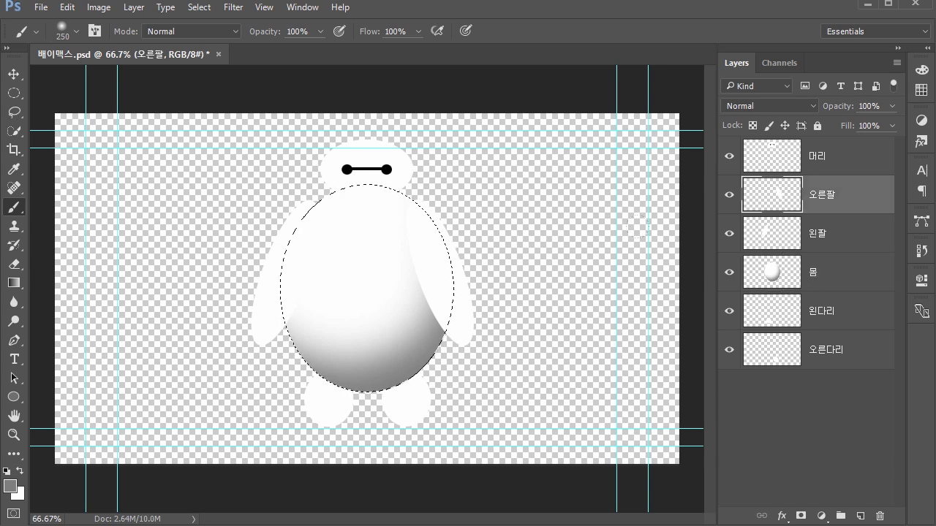
{"action": "left_click", "coordinate": [778, 205], "text": "ctrl"}
{"action": "mouse_move", "coordinate": [474, 242]}
{"action": "left_mouse_down"}
{"action": "mouse_move", "coordinate": [475, 302]}
{"action": "mouse_move", "coordinate": [471, 336]}
{"action": "left_mouse_up"}
{"action": "left_click", "coordinate": [775, 238], "text": "ctrl"}
{"action": "mouse_move", "coordinate": [168, 176]}
{"action": "left_mouse_down"}
{"action": "mouse_move", "coordinate": [163, 226]}
{"action": "mouse_move", "coordinate": [175, 299]}
{"action": "mouse_move", "coordinate": [218, 361]}
{"action": "left_mouse_up"}
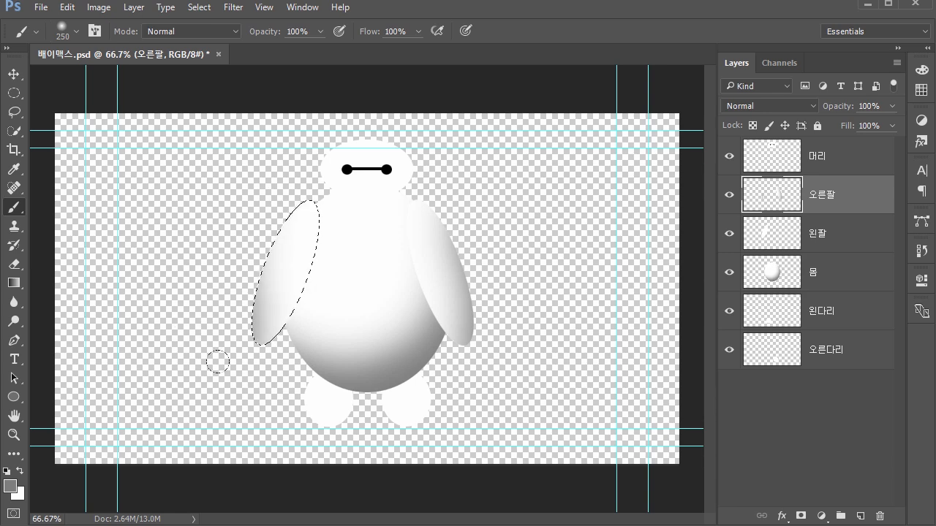
Shade the edges of both legs in gray on the 왼다리 and 오른다리 layers, selecting each leg's shape first
{"action": "left_click", "coordinate": [835, 325]}
{"action": "left_click", "coordinate": [769, 327], "text": "ctrl"}
{"action": "mouse_move", "coordinate": [296, 443]}
{"action": "left_mouse_down"}
{"action": "mouse_move", "coordinate": [333, 422]}
{"action": "mouse_move", "coordinate": [322, 409]}
{"action": "left_mouse_up"}
{"action": "left_click", "coordinate": [770, 355]}
{"action": "key", "text": "space"}
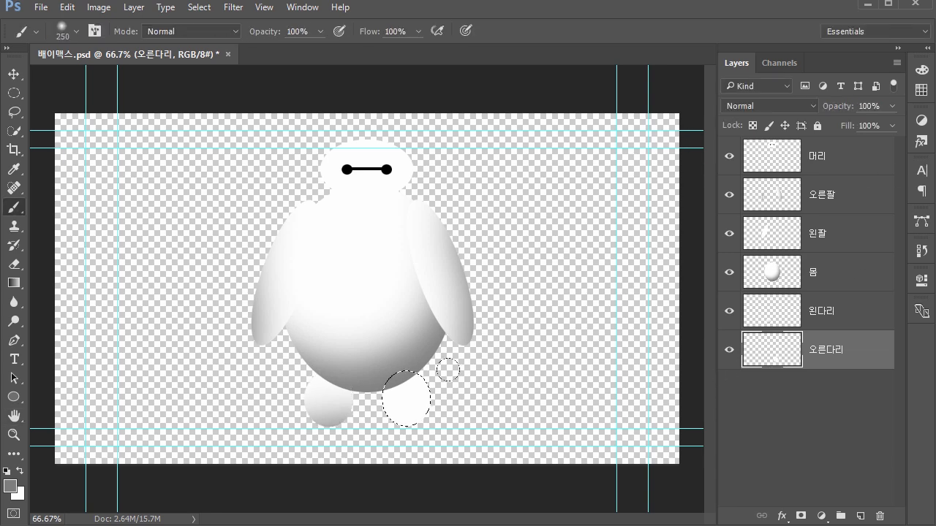
{"action": "mouse_move", "coordinate": [447, 370]}
{"action": "left_mouse_down"}
{"action": "mouse_move", "coordinate": [405, 430]}
{"action": "mouse_move", "coordinate": [330, 426]}
{"action": "left_mouse_up"}
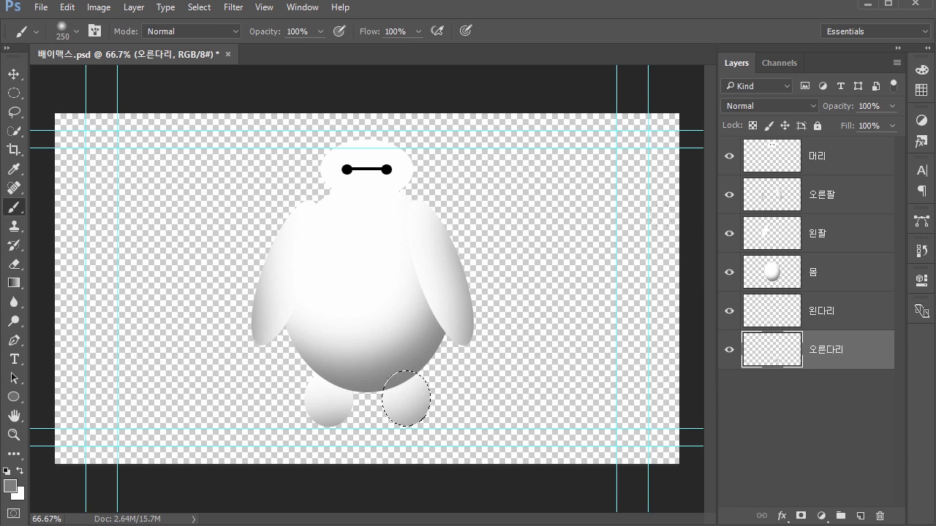
Load the 머리 layer's shape as a selection and shade the head's lower edge in gray
{"action": "left_click", "coordinate": [774, 160]}
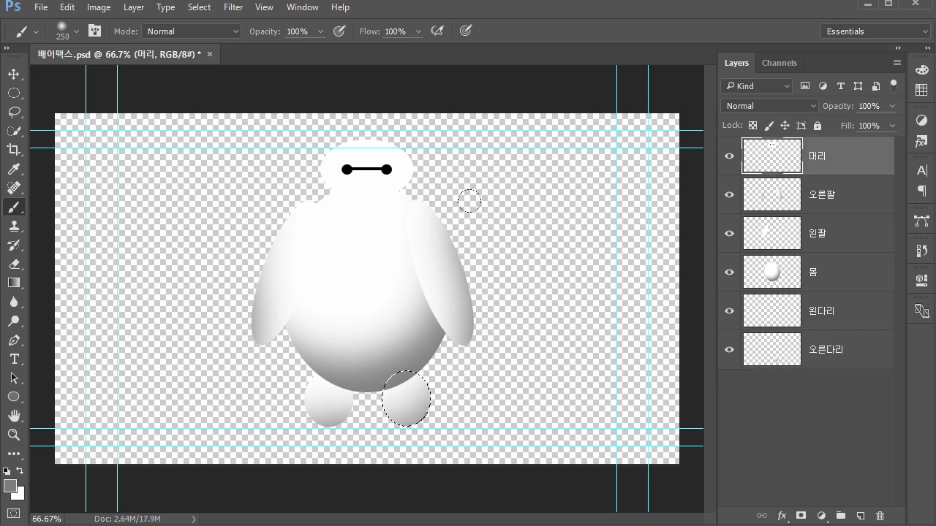
{"action": "left_click", "coordinate": [772, 157], "text": "ctrl"}
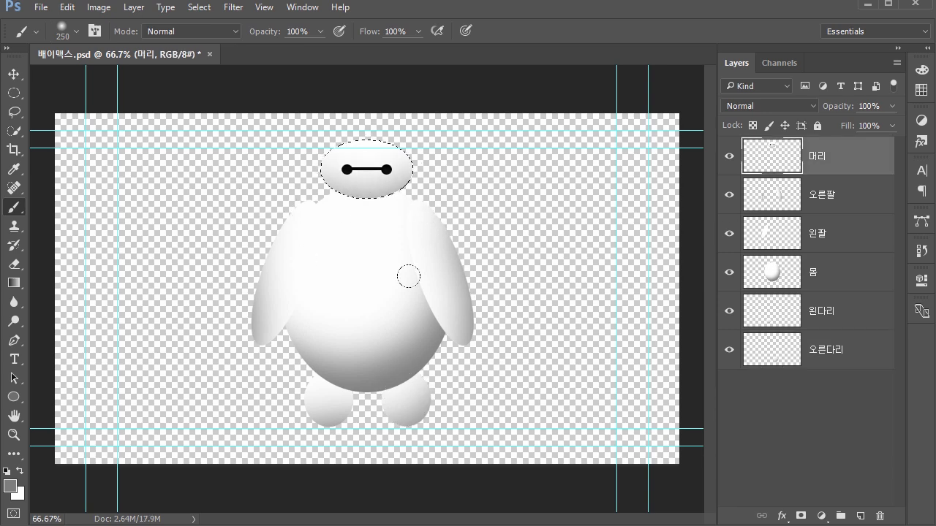
Save the shaded 배이맥스.psd file and clear the head selection
{"action": "left_click", "coordinate": [42, 8]}
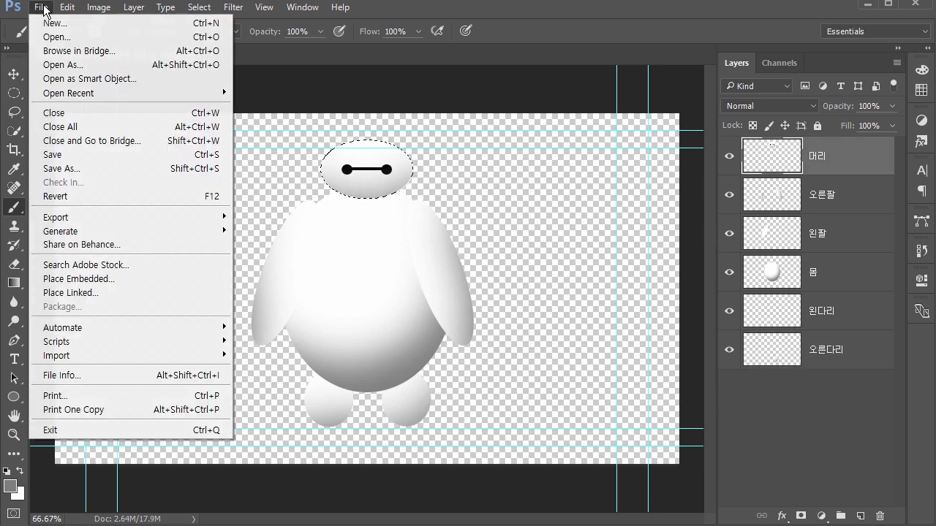
{"action": "left_click", "coordinate": [51, 156]}
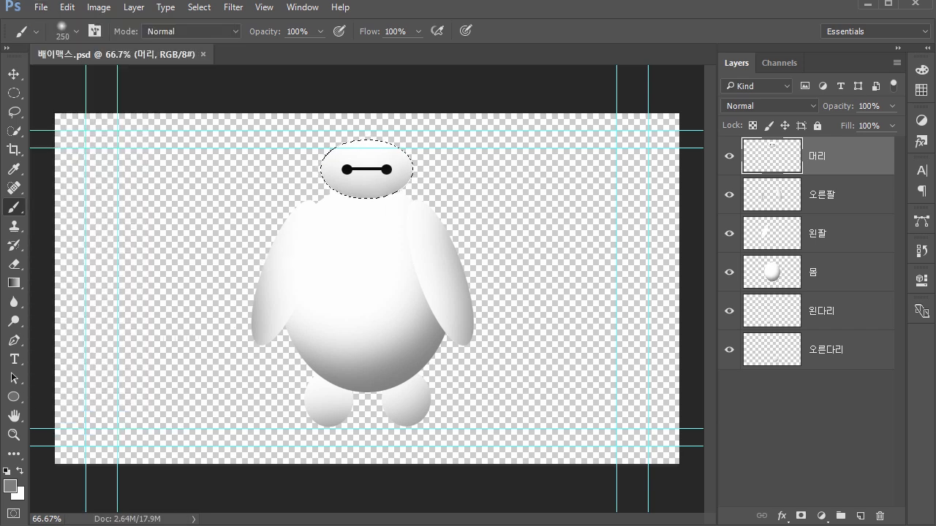
{"action": "key", "text": "ctrl+d"}
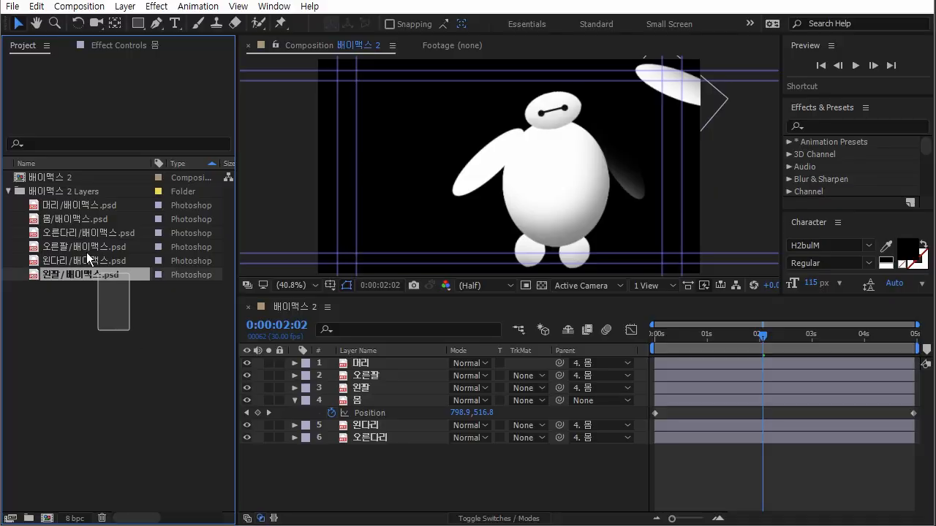
Switch to After Effects, reload all six 배이맥스.psd layer footage items in the project, and scrub the composition to check the shading
{"action": "left_click", "coordinate": [54, 203], "text": "shift"}
{"action": "right_click", "coordinate": [61, 205]}
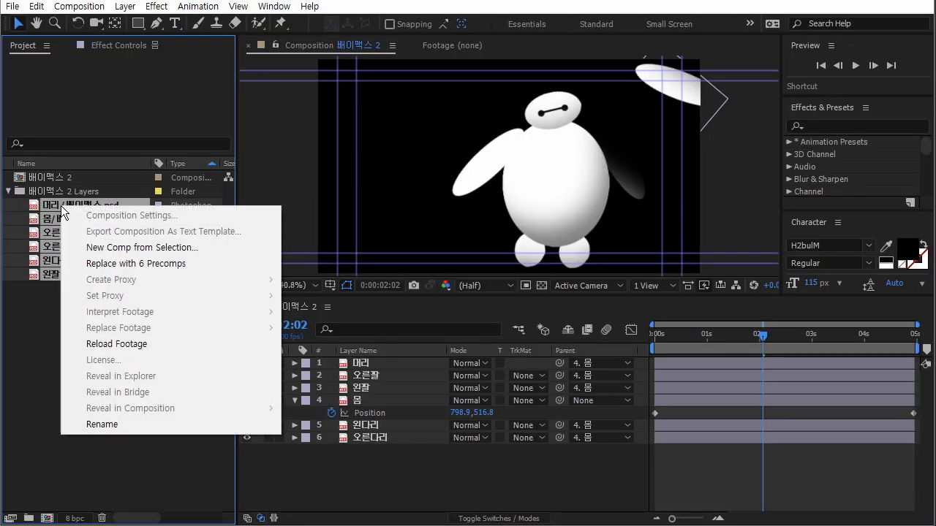
{"action": "left_click", "coordinate": [116, 341]}
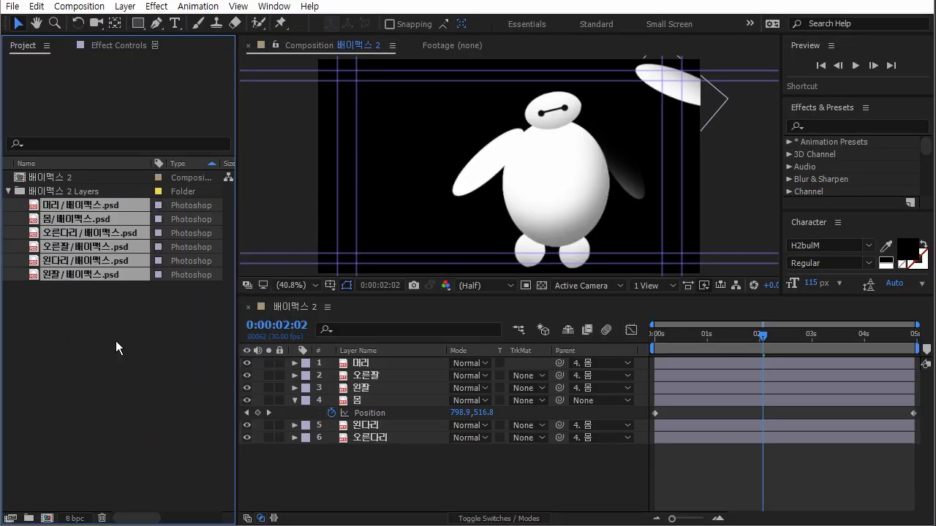
{"action": "left_click", "coordinate": [120, 332]}
{"action": "mouse_move", "coordinate": [735, 341]}
{"action": "left_mouse_down"}
{"action": "mouse_move", "coordinate": [651, 332]}
{"action": "mouse_move", "coordinate": [800, 338]}
{"action": "mouse_move", "coordinate": [749, 336]}
{"action": "left_mouse_up"}
{"action": "left_click_drag", "start_coordinate": [691, 333], "coordinate": [713, 334]}
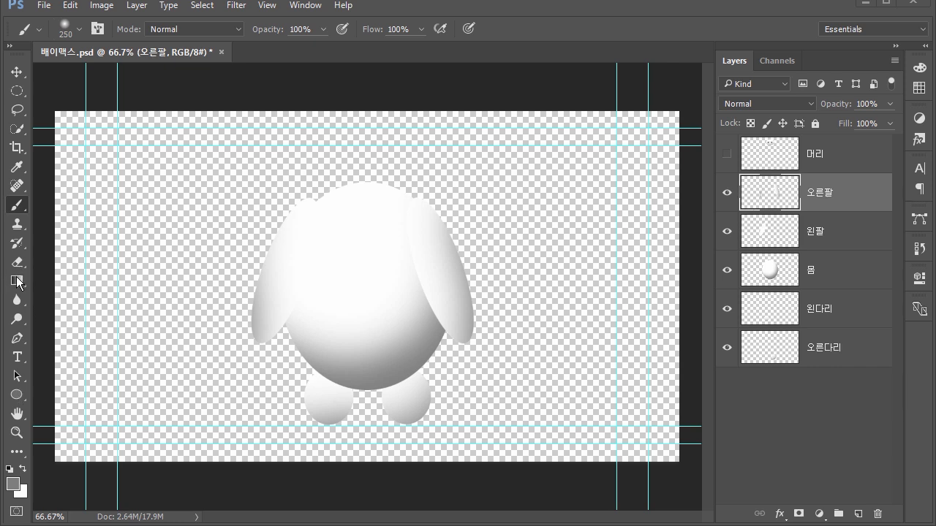
Clear the selection and erase the misplaced gray shading over the left-hand arm from the 오른팔 layer
{"action": "right_click", "coordinate": [17, 281]}
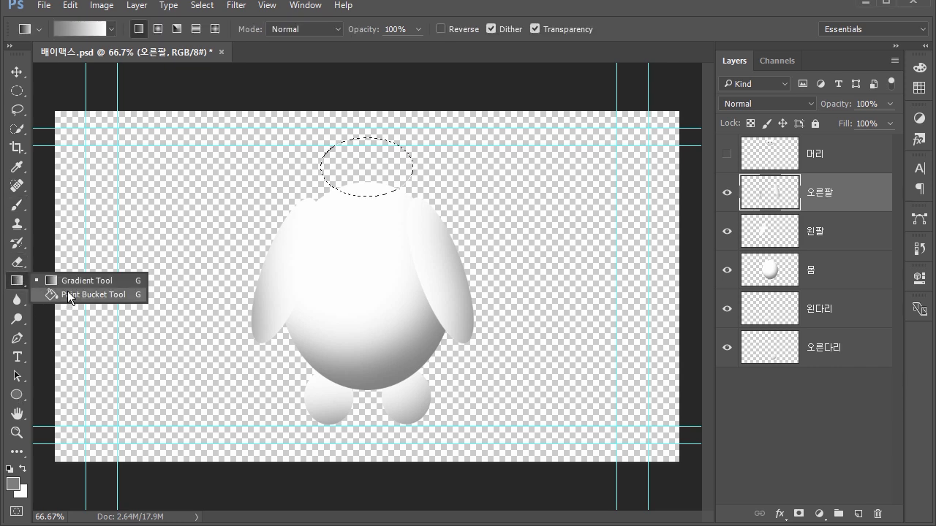
{"action": "left_click", "coordinate": [18, 262]}
{"action": "key", "text": "ctrl+d"}
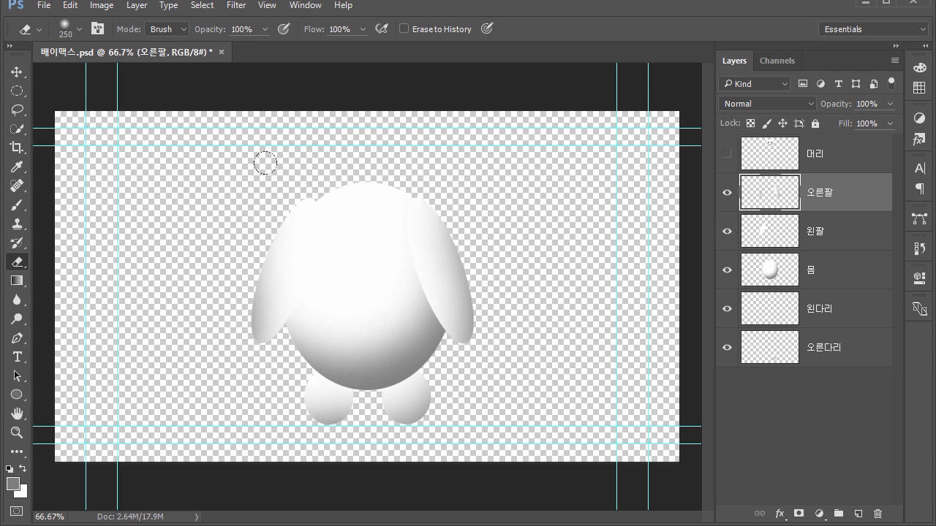
{"action": "left_click_drag", "start_coordinate": [227, 235], "coordinate": [209, 306]}
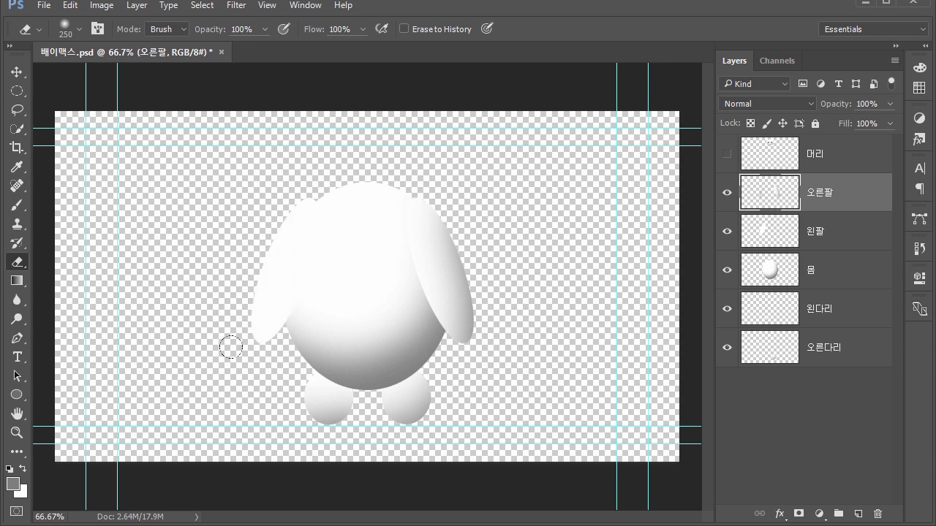
Load the 왼팔 layer's shape as a selection, brush gray shading along the arm's outer edge, and save the file
{"action": "left_click", "coordinate": [765, 239]}
{"action": "left_click", "coordinate": [766, 239], "text": "ctrl"}
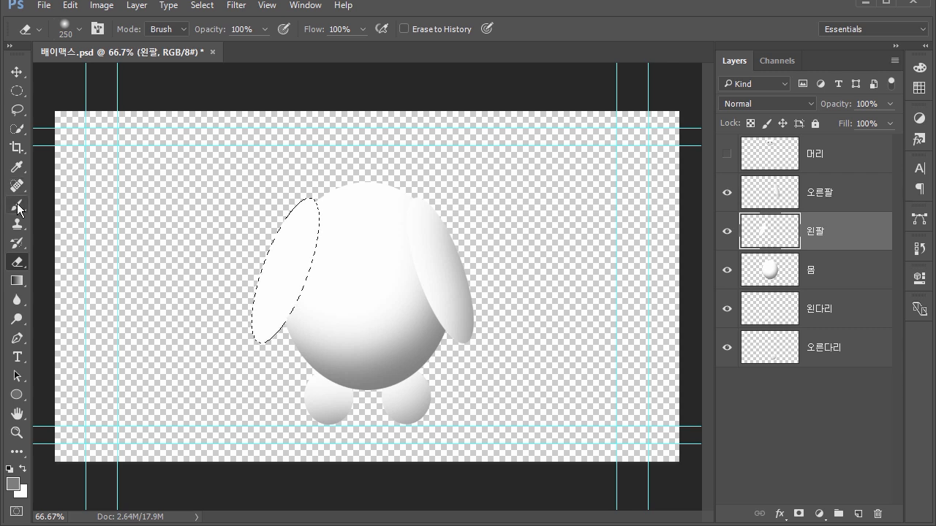
{"action": "left_click", "coordinate": [17, 205]}
{"action": "mouse_move", "coordinate": [208, 166]}
{"action": "left_mouse_down"}
{"action": "mouse_move", "coordinate": [193, 167]}
{"action": "mouse_move", "coordinate": [176, 282]}
{"action": "mouse_move", "coordinate": [183, 319]}
{"action": "left_mouse_up"}
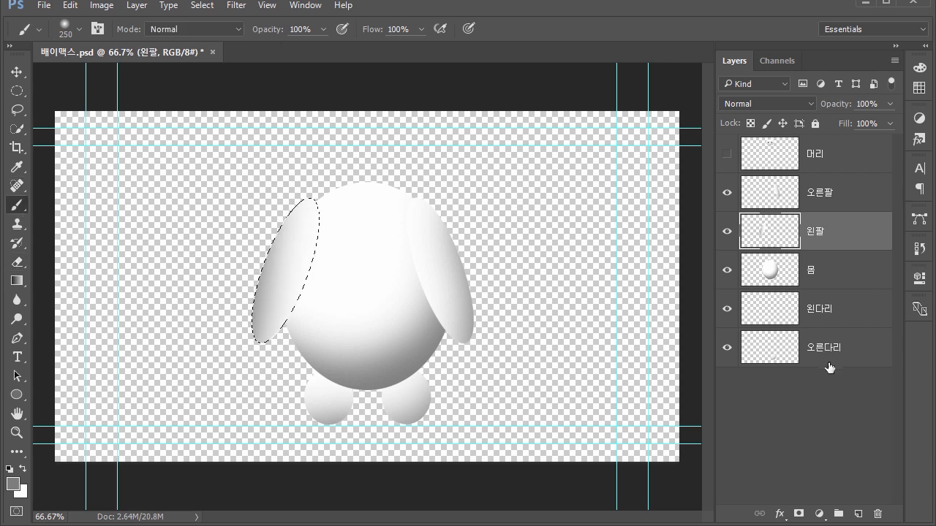
{"action": "key", "text": "ctrl+s"}
Switch to After Effects and reload all six 배이맥스.psd layer footage items to bring in the corrected arm shading
{"action": "key", "text": "alt+Tab"}
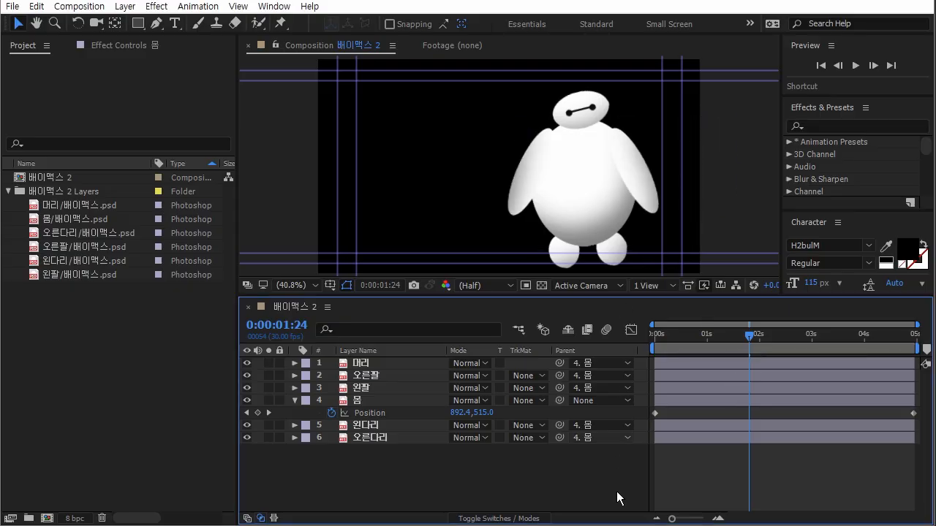
{"action": "left_click_drag", "start_coordinate": [675, 341], "coordinate": [735, 340]}
{"action": "left_click_drag", "start_coordinate": [139, 306], "coordinate": [67, 207]}
{"action": "right_click", "coordinate": [67, 207]}
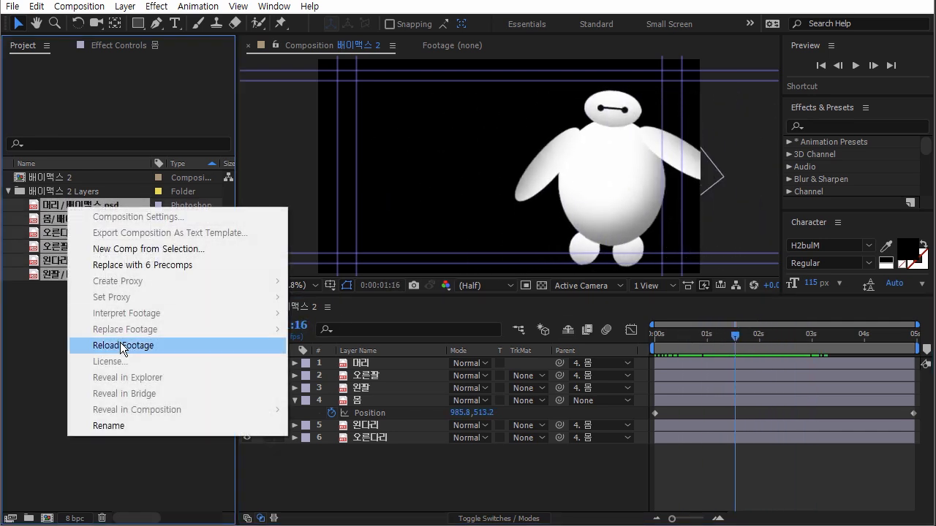
{"action": "left_click", "coordinate": [188, 443]}
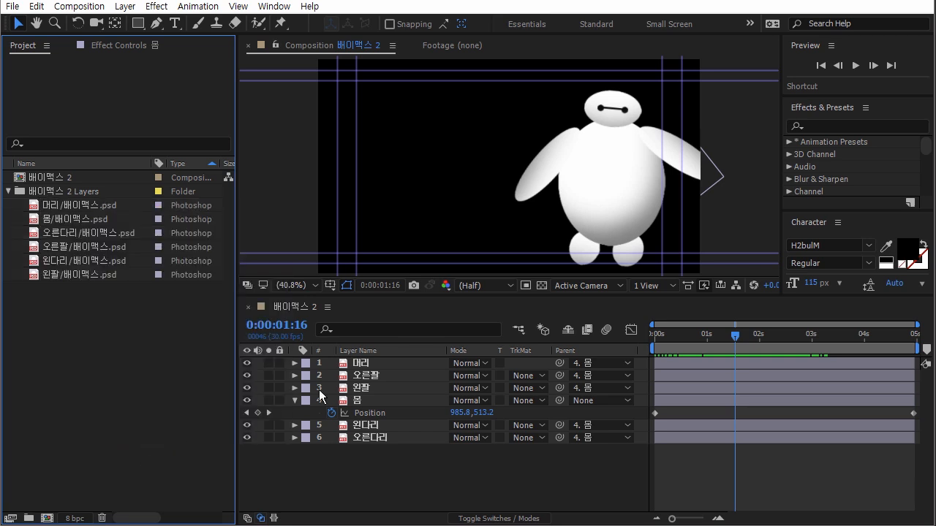
Scrub the animation to 0:00:01:24 to review the shaded character and collapse the 몸 layer's Position property
{"action": "left_click_drag", "start_coordinate": [651, 334], "coordinate": [748, 334]}
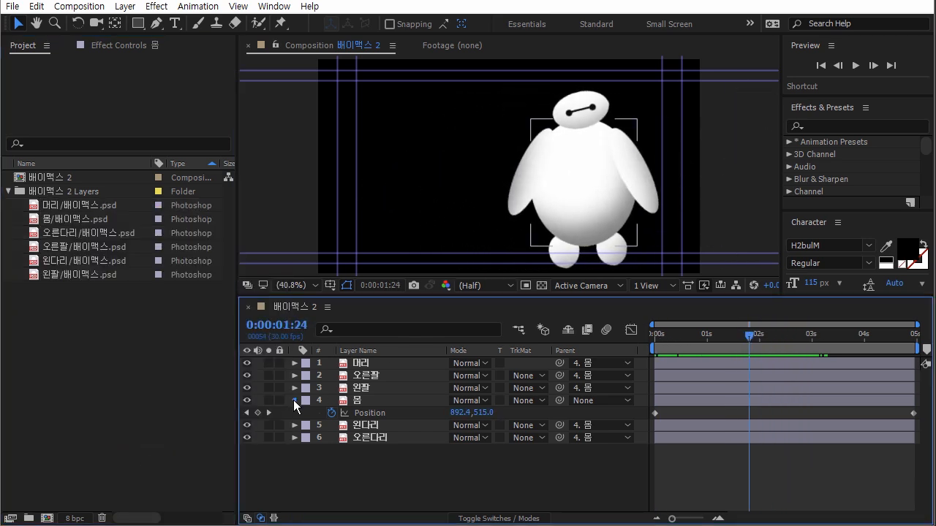
{"action": "left_click", "coordinate": [294, 400]}
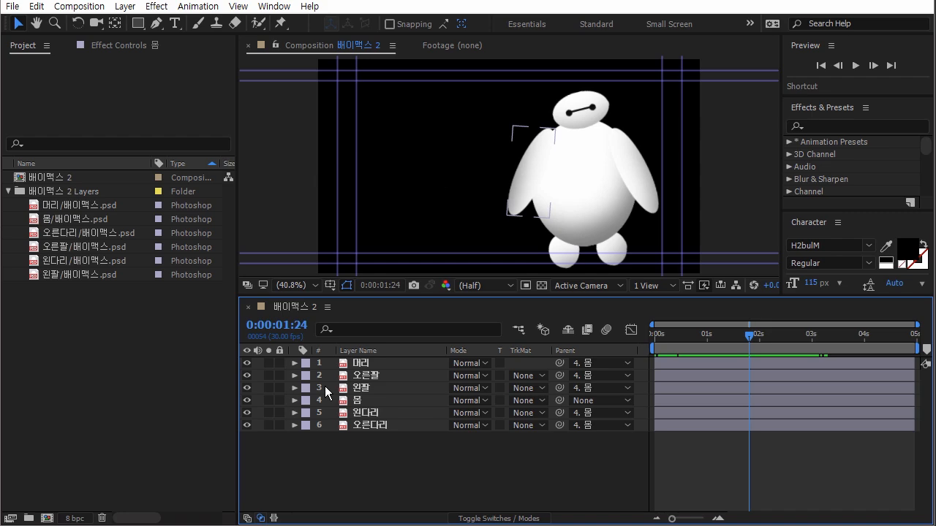